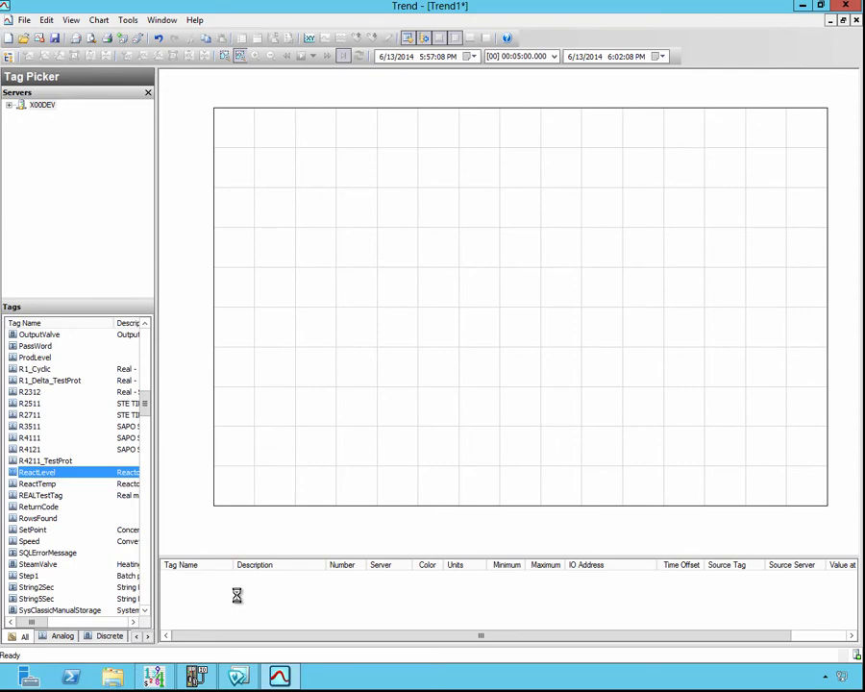
Step: Set the ReactLevel pen's width to 4 and its trend type to Point
right_click(280, 550)
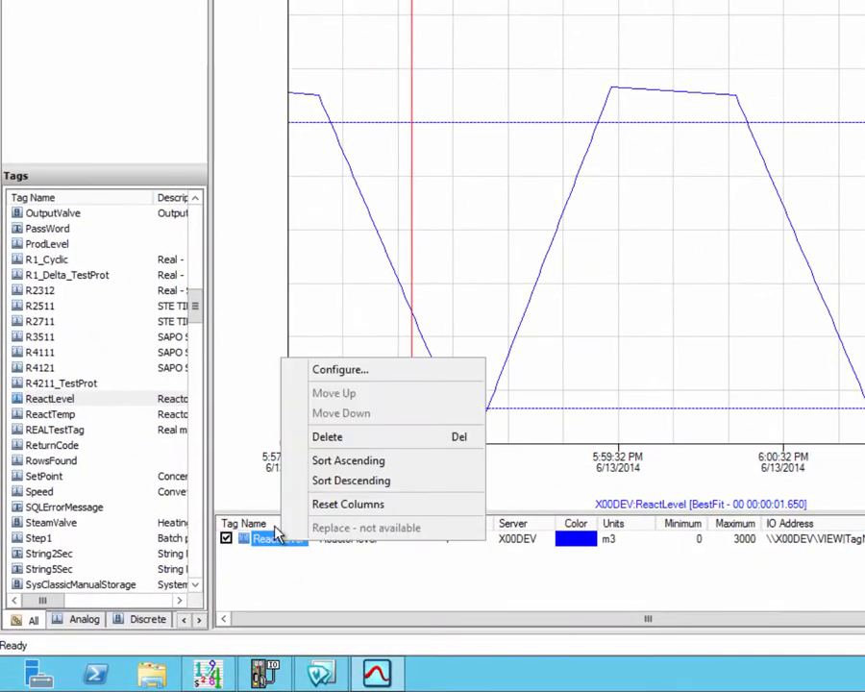
left_click(348, 368)
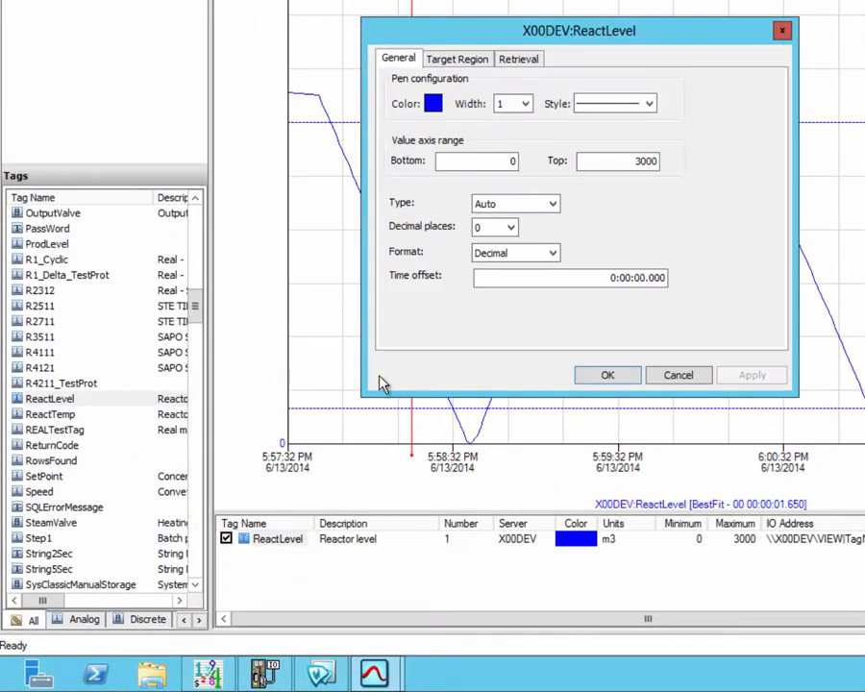
left_click(524, 106)
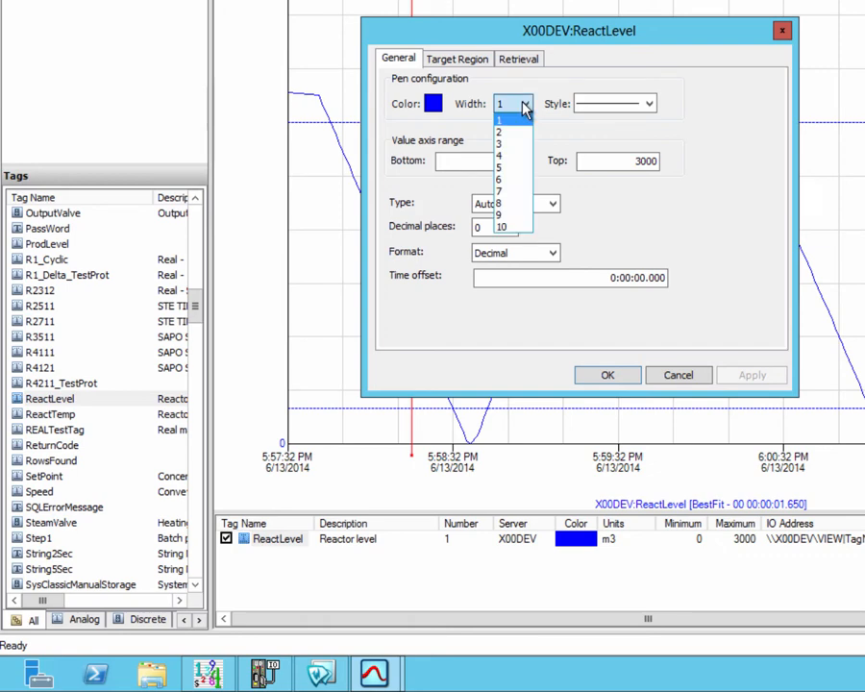
left_click(516, 155)
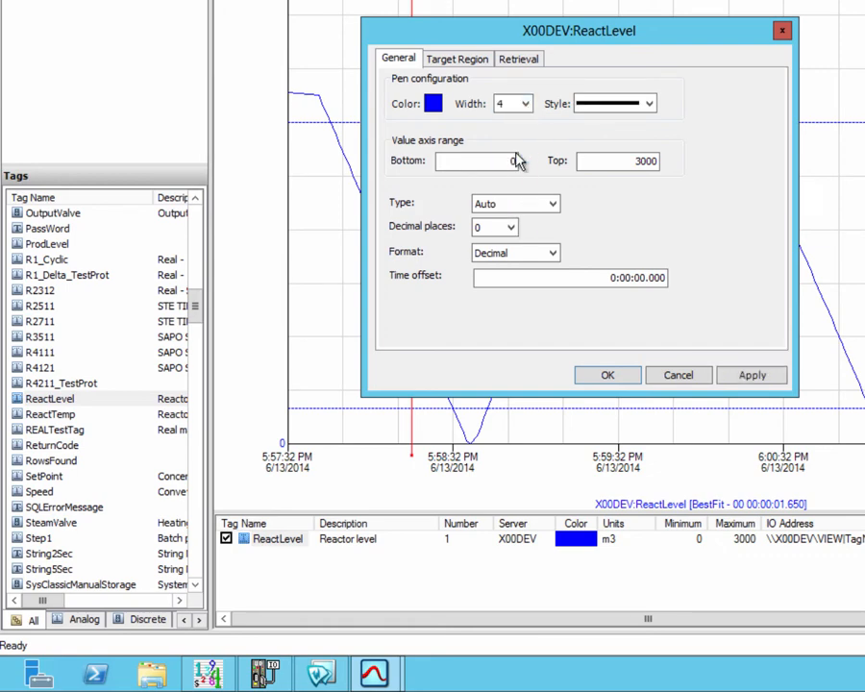
left_click(552, 205)
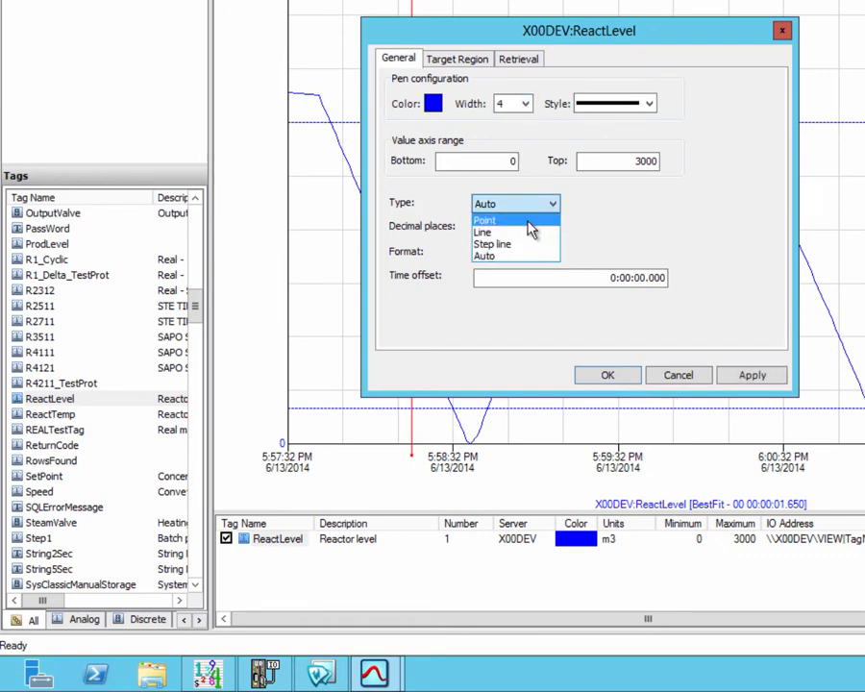
left_click(529, 221)
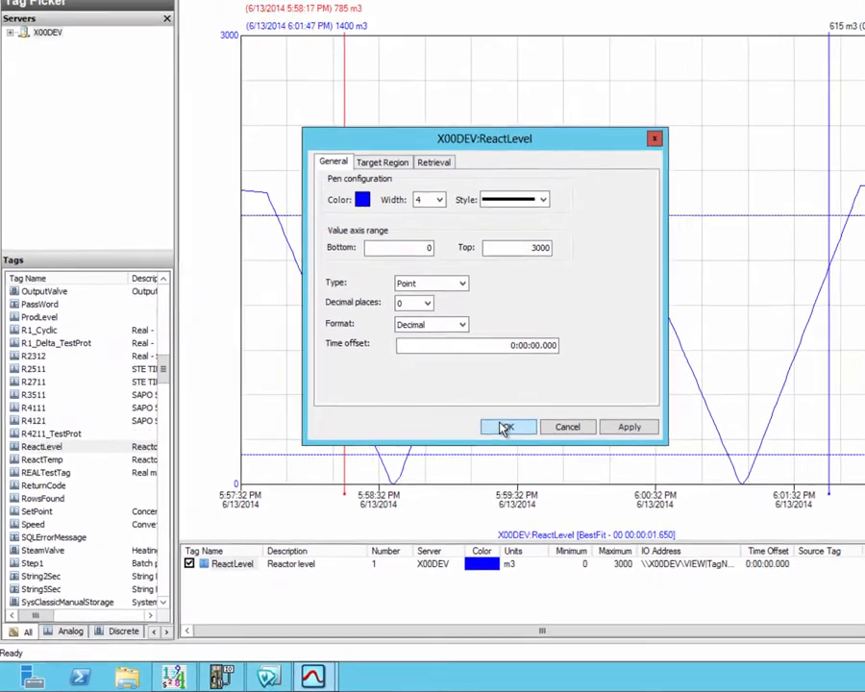
left_click(607, 375)
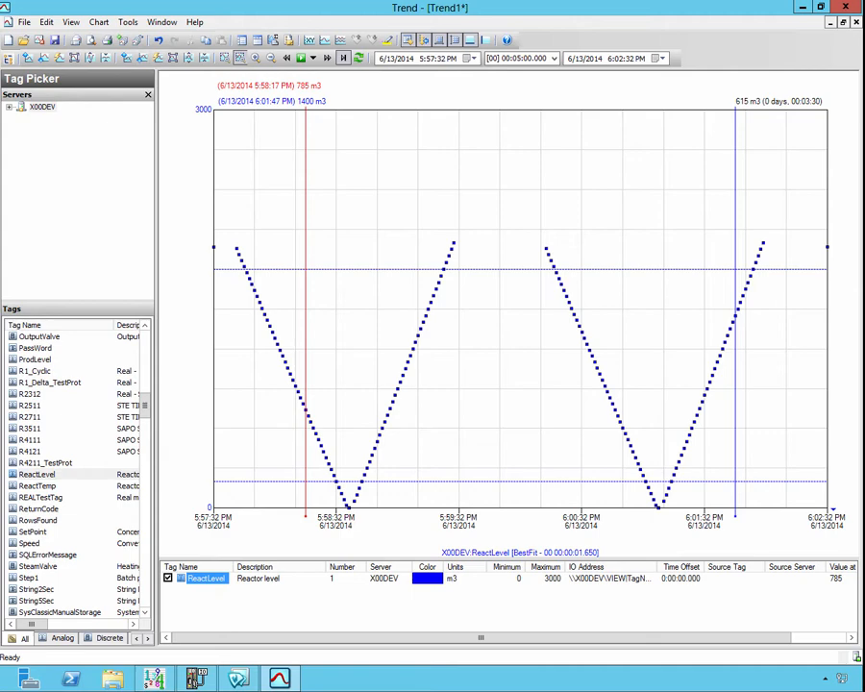
Step: Set the trend's global retrieval style to BestFit-10 in the options
left_click(134, 25)
left_click(146, 56)
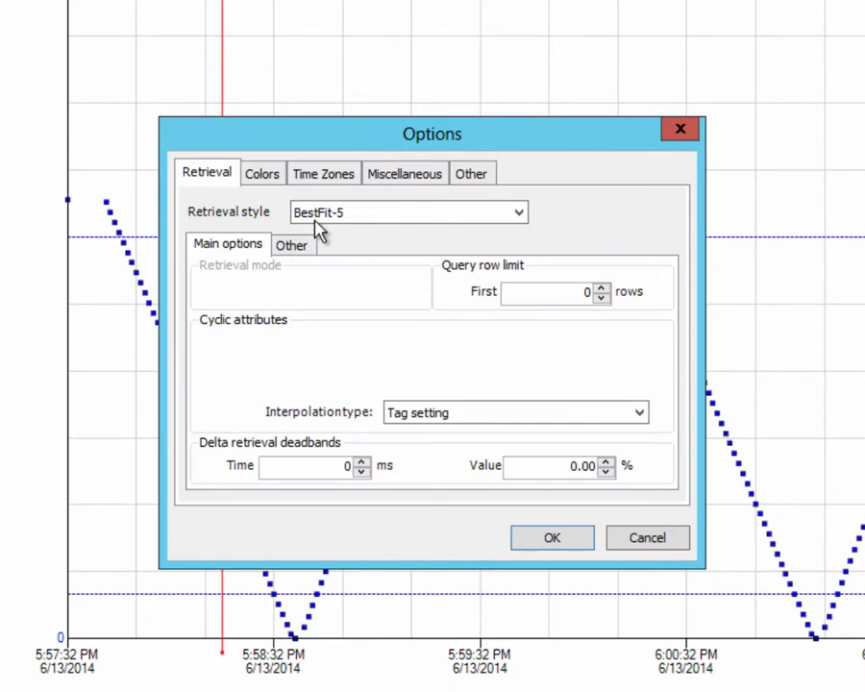
left_click(357, 213)
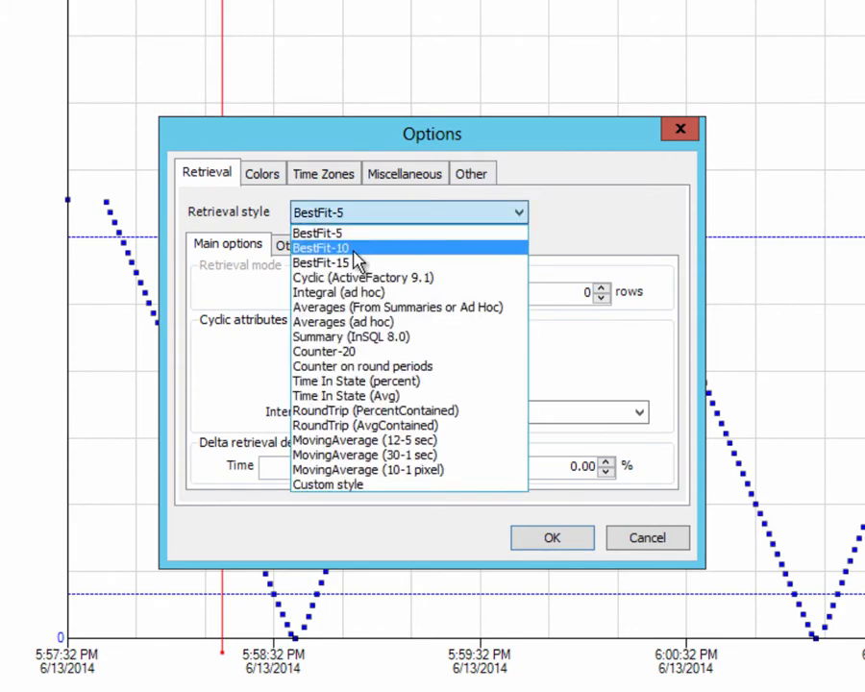
left_click(355, 249)
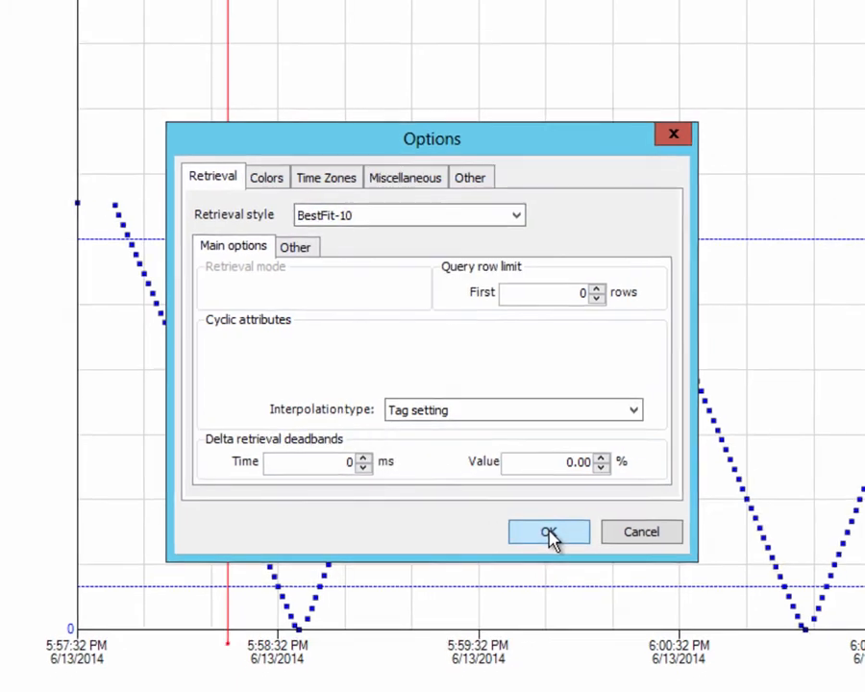
left_click(552, 538)
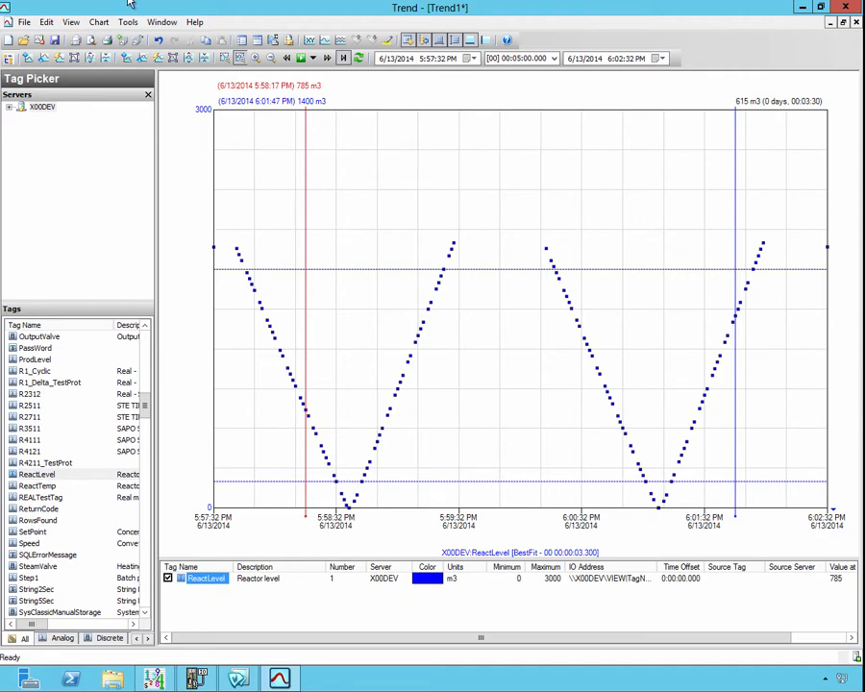
Step: Change the trend's global retrieval style to BestFit-15
left_click(126, 22)
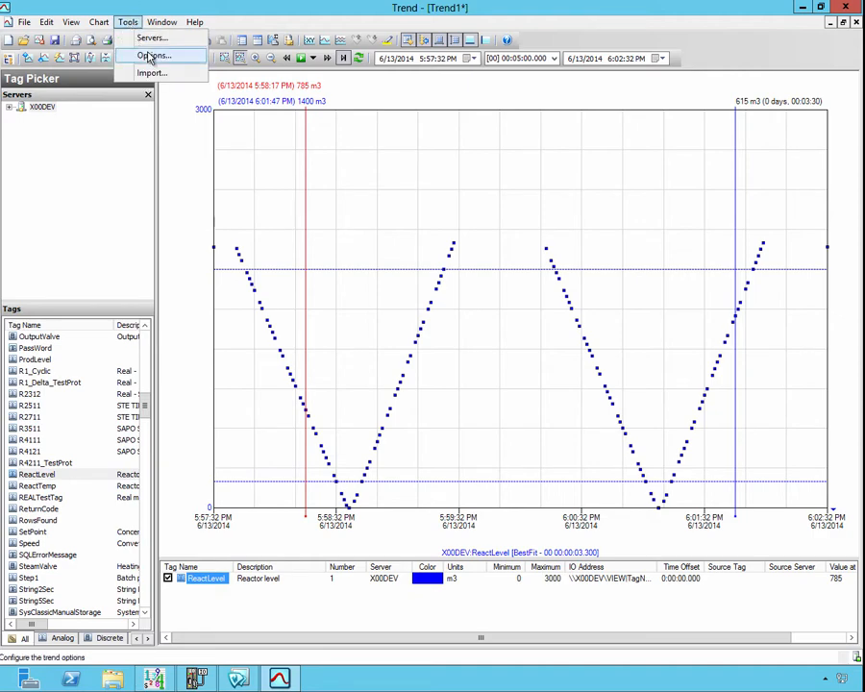
left_click(149, 56)
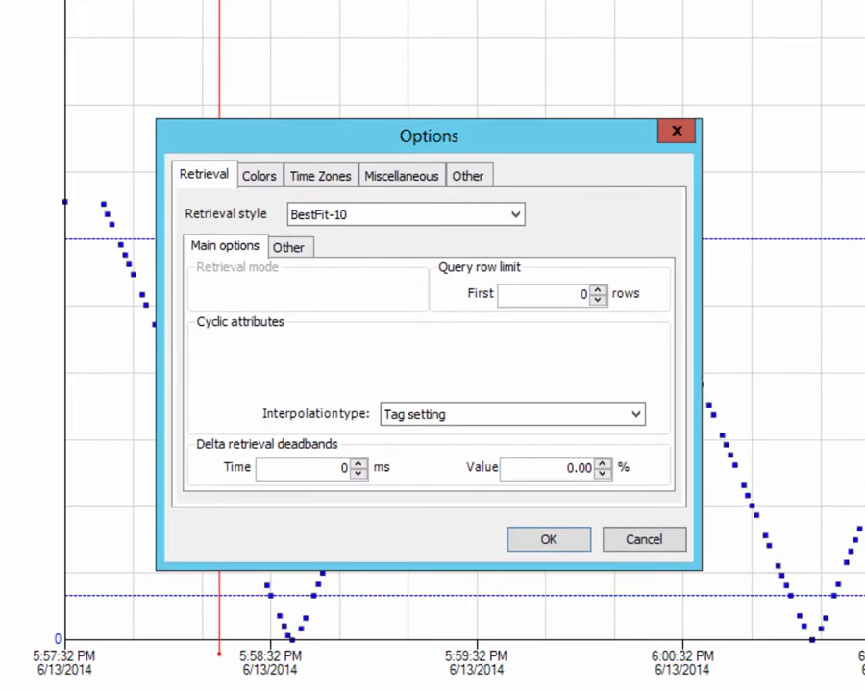
left_click(355, 222)
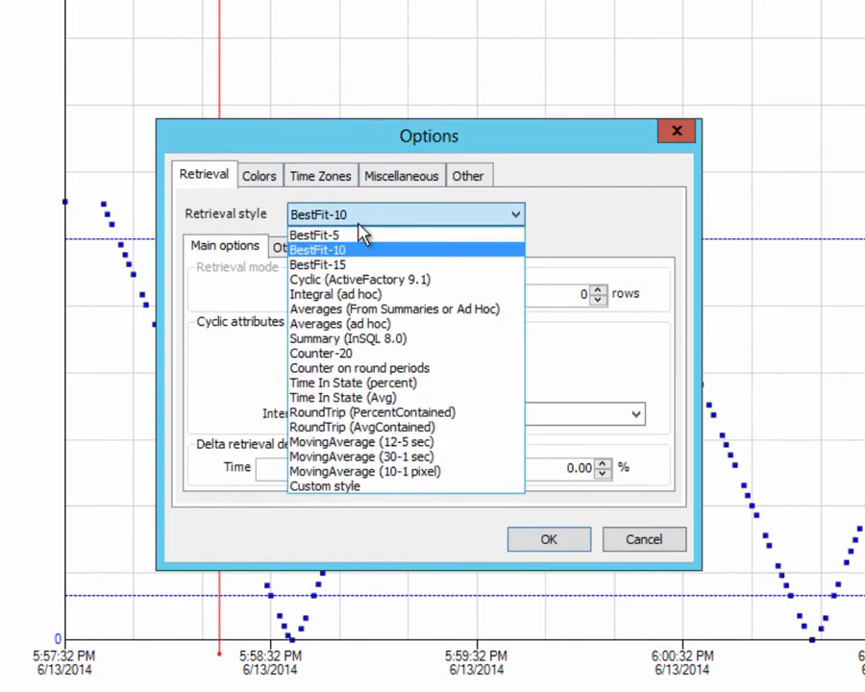
left_click(355, 265)
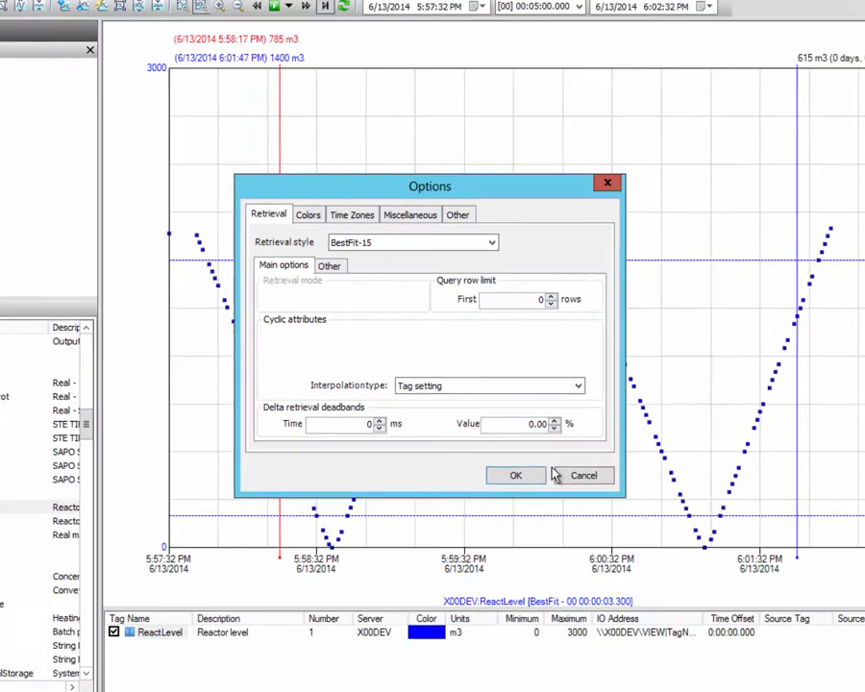
left_click(548, 540)
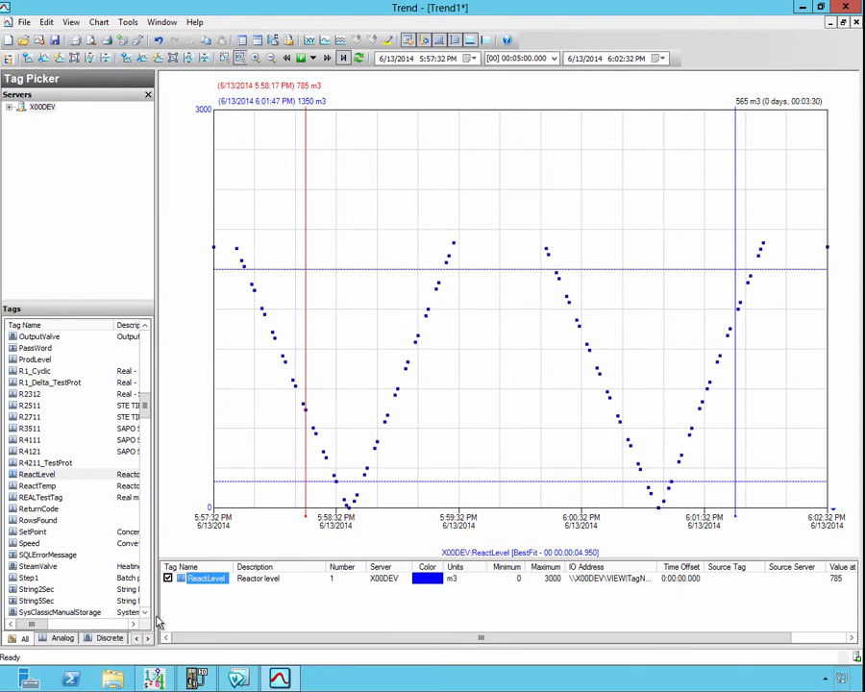
Step: Set the ReactLevel pen's width to 1 and its trend type to Auto
right_click(224, 580)
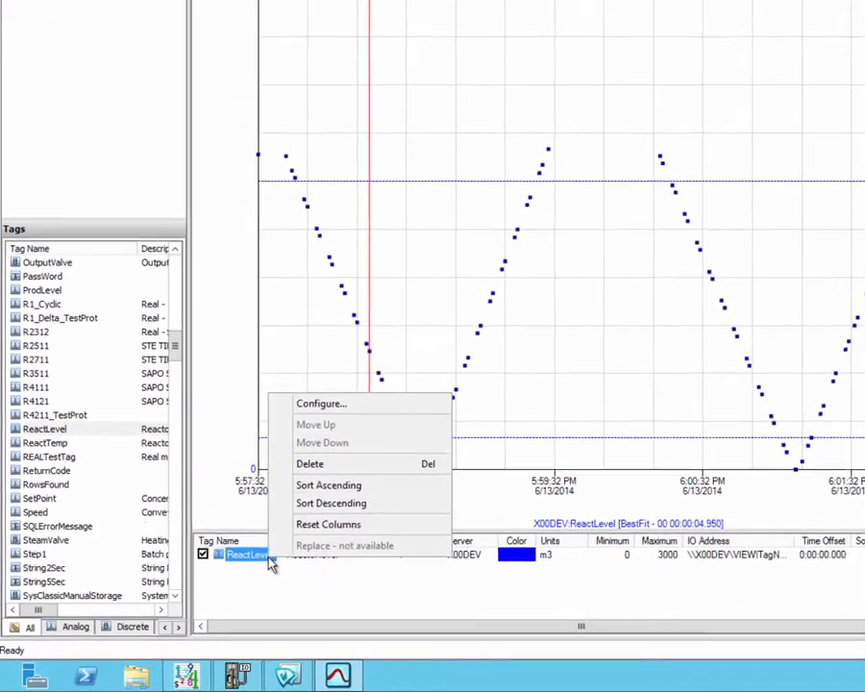
left_click(364, 375)
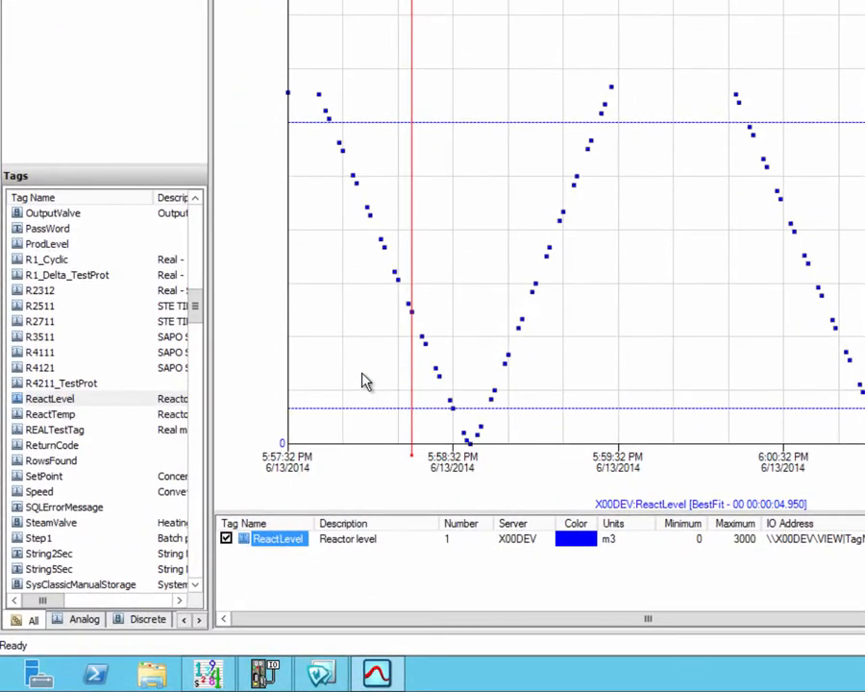
left_click(524, 106)
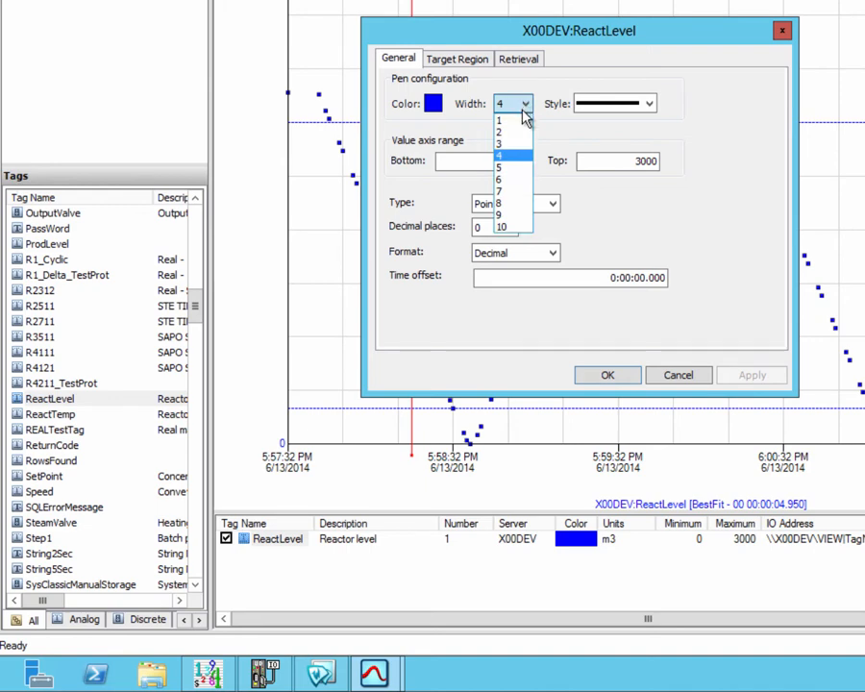
left_click(522, 122)
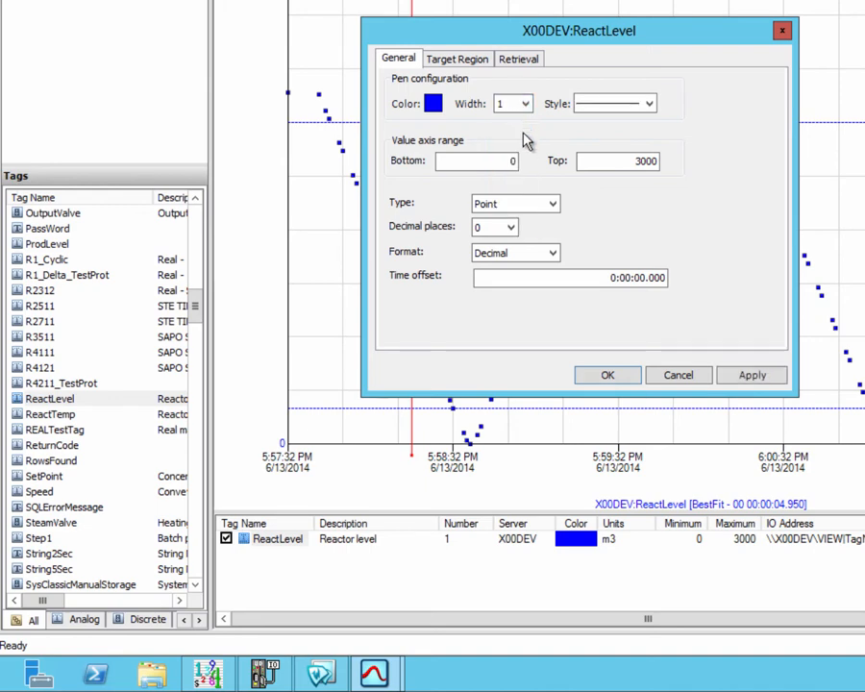
left_click(558, 204)
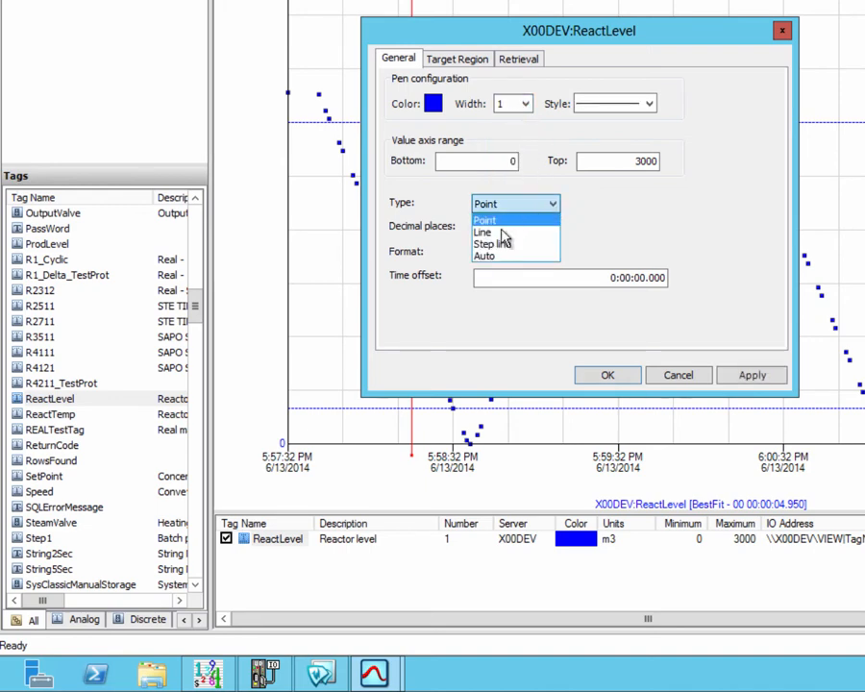
left_click(496, 254)
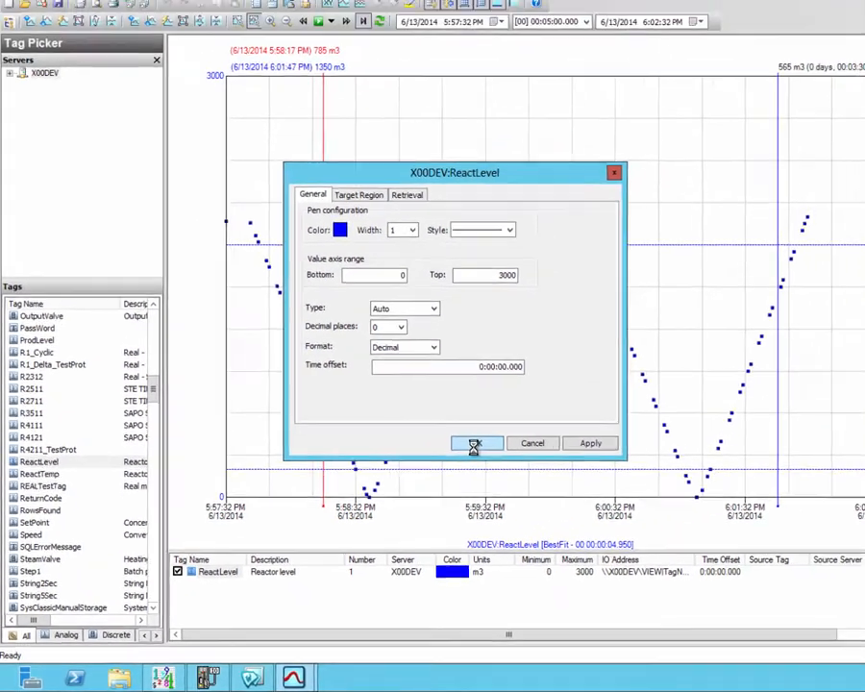
left_click(607, 377)
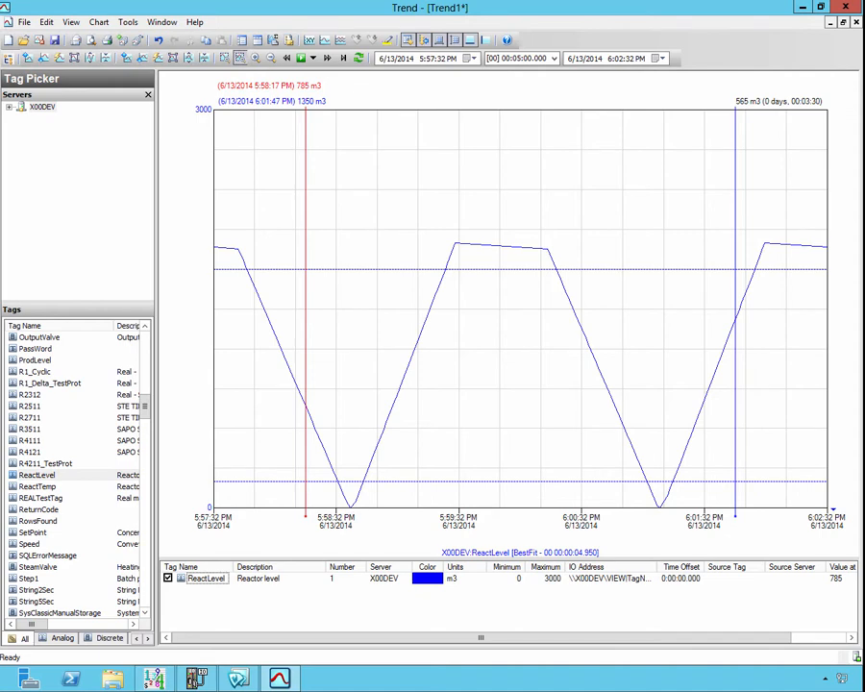
Step: Add the ReactLevel tag to the trend a second time
left_click(26, 476)
left_click_drag(26, 482, 227, 619)
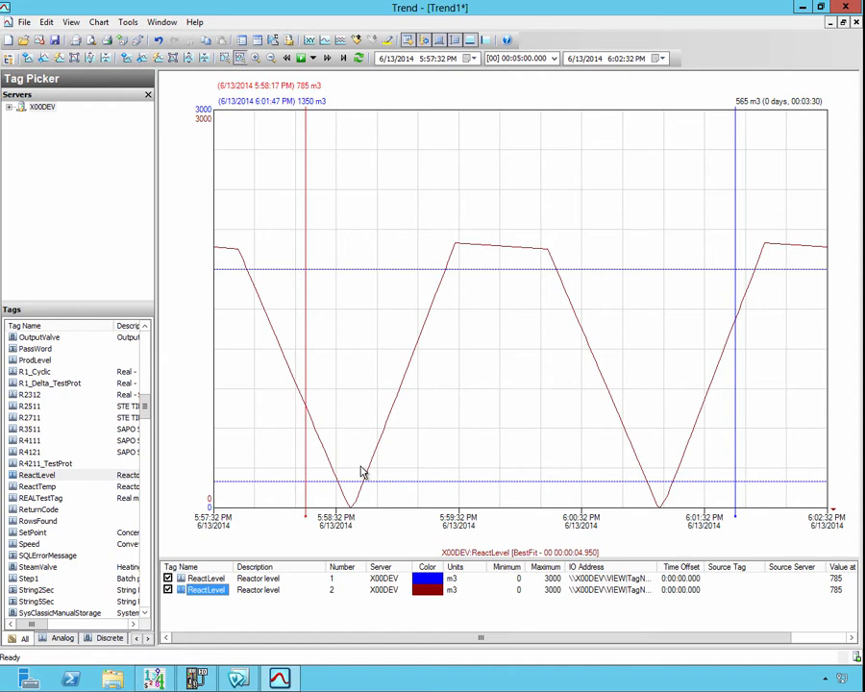
Step: Set the first ReactLevel pen's retrieval style to Cyclic (ActiveFactory 9.1)
left_click(208, 579)
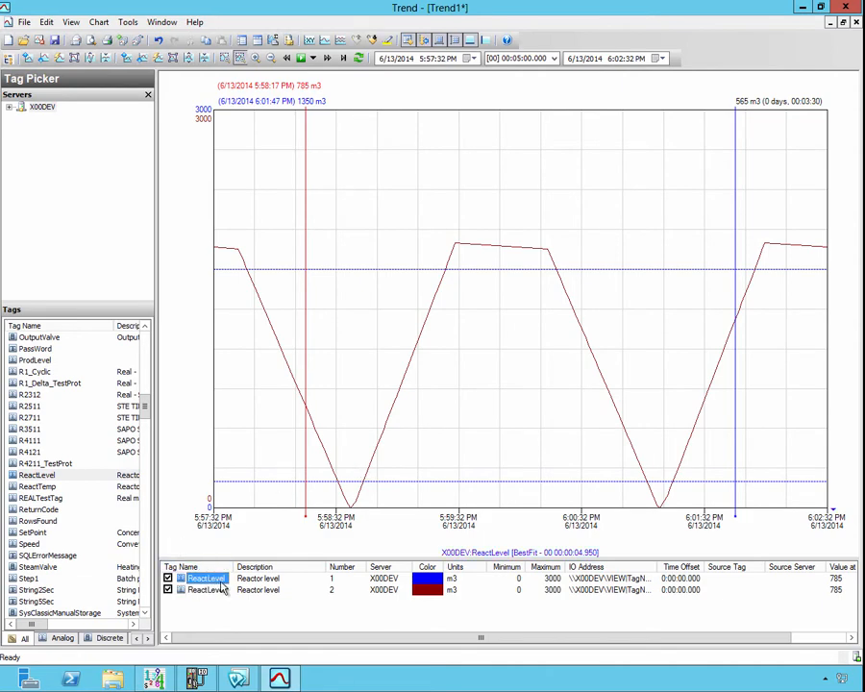
right_click(220, 581)
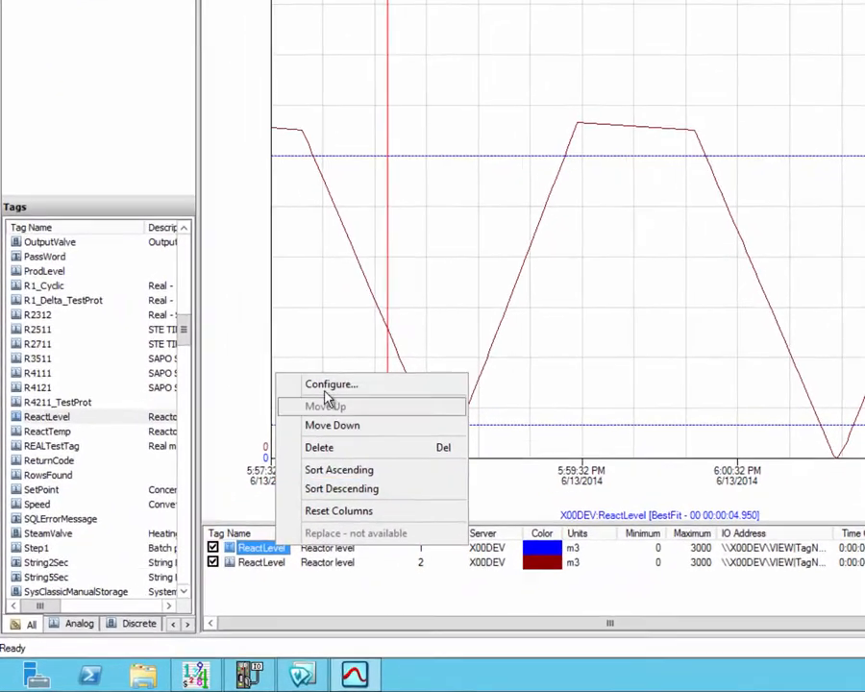
left_click(259, 449)
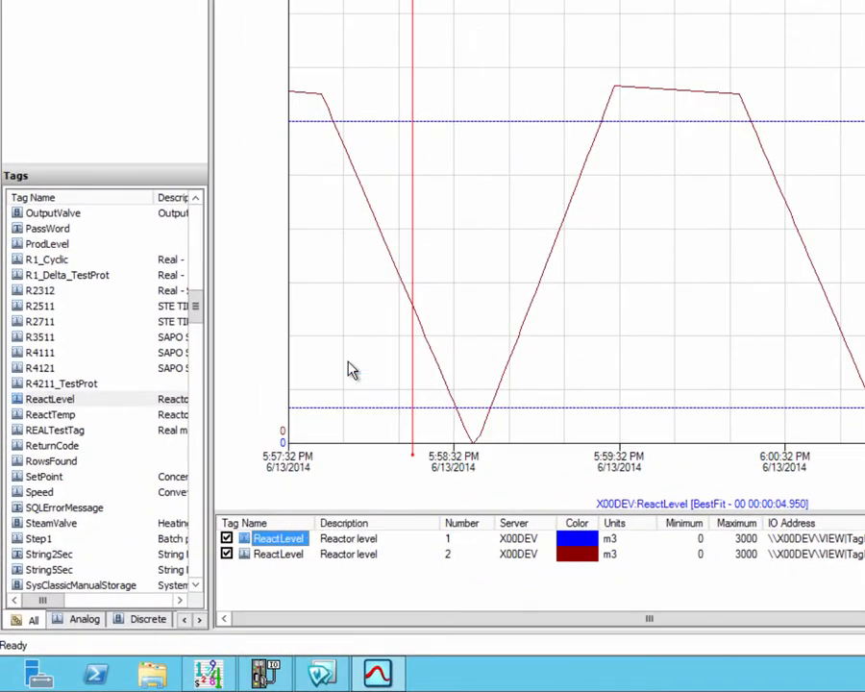
left_click(524, 60)
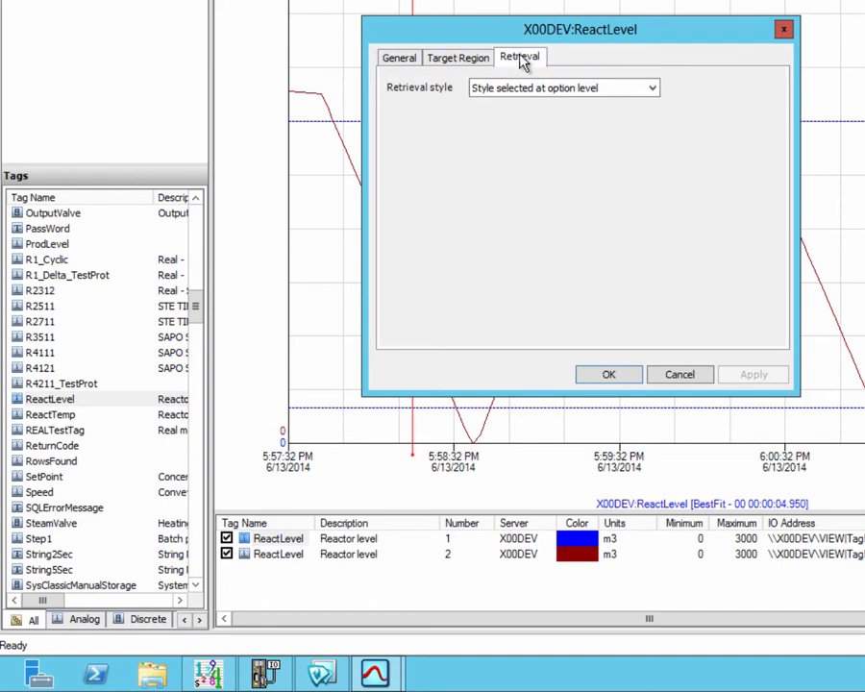
left_click(588, 93)
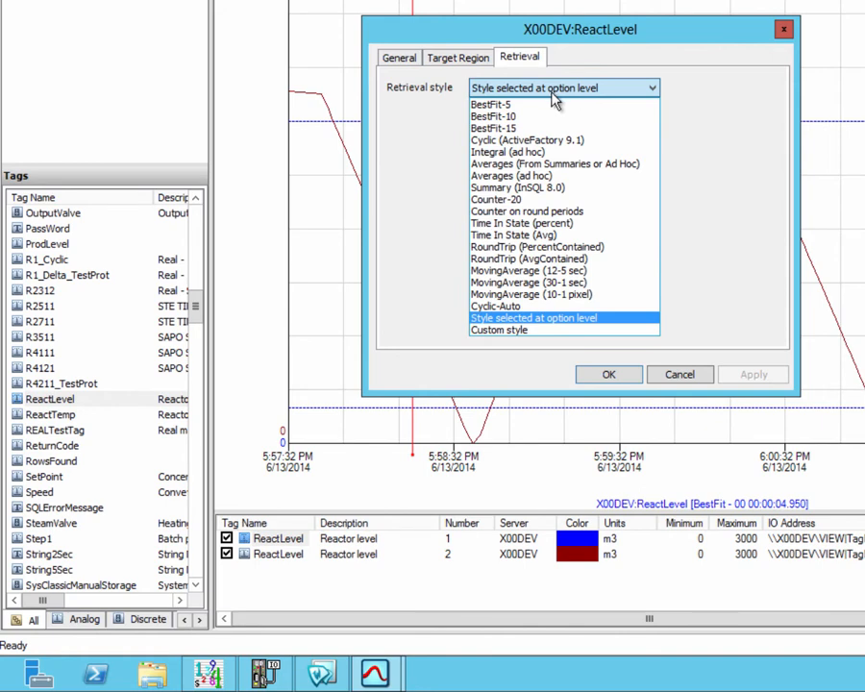
left_click(505, 146)
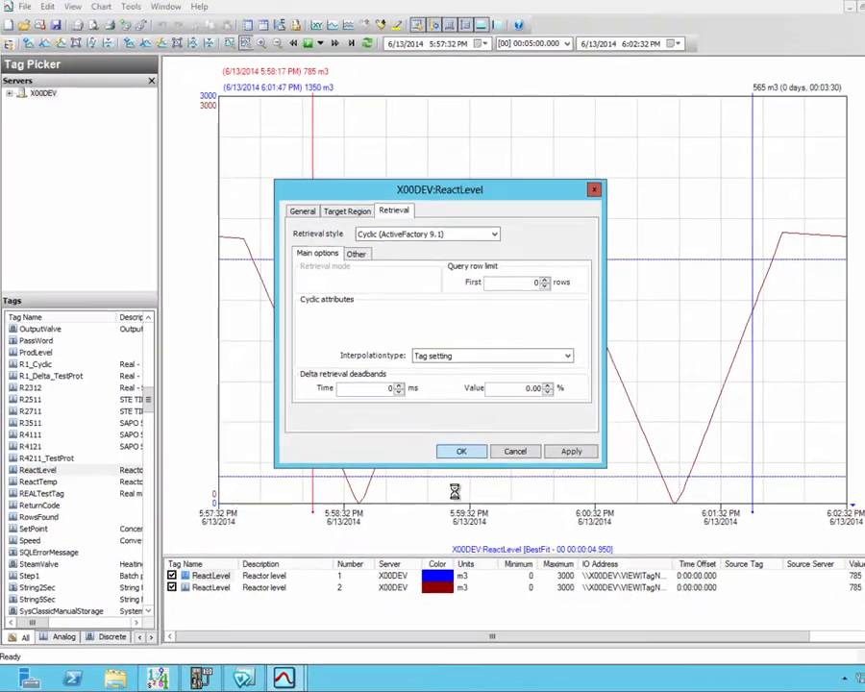
left_click(544, 412)
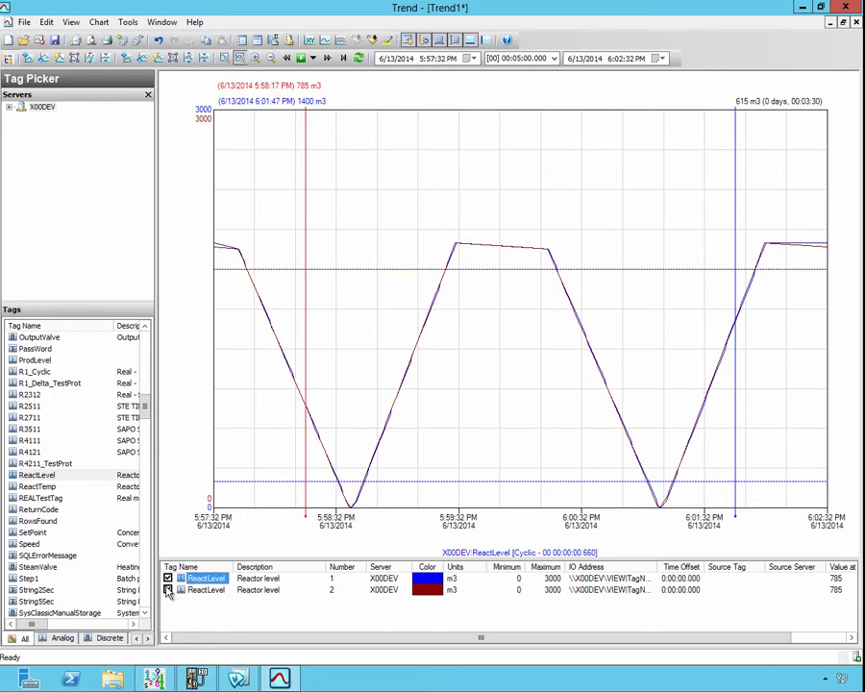
Step: Hide the second ReactLevel pen and inspect the data log in narrow format, then close it
left_click(169, 590)
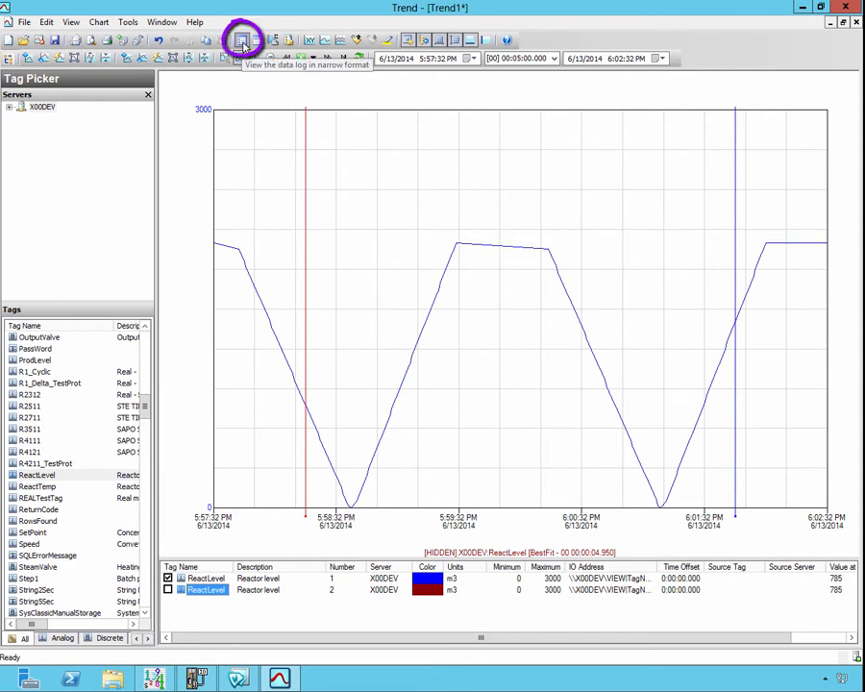
left_click(243, 42)
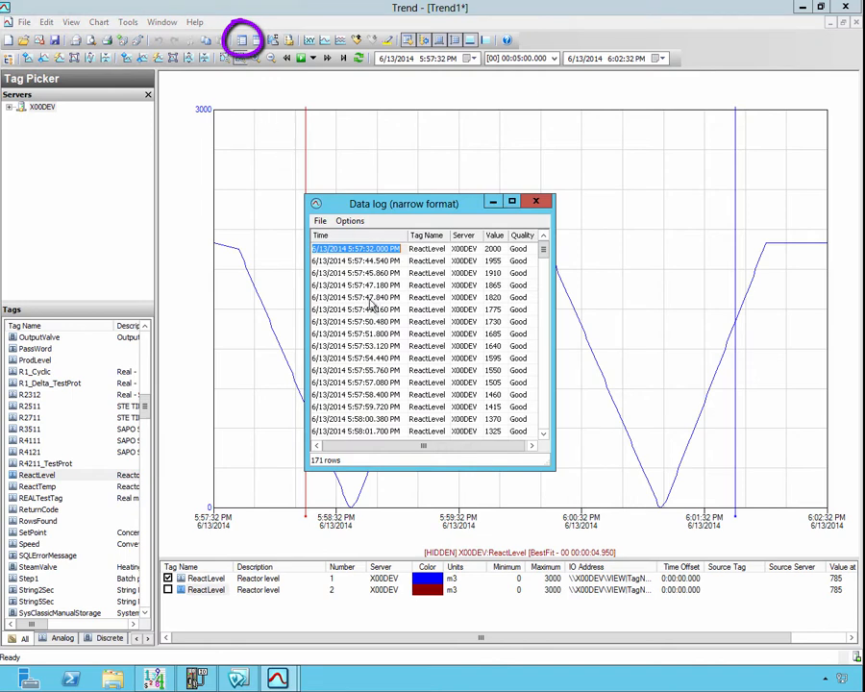
left_click(333, 464)
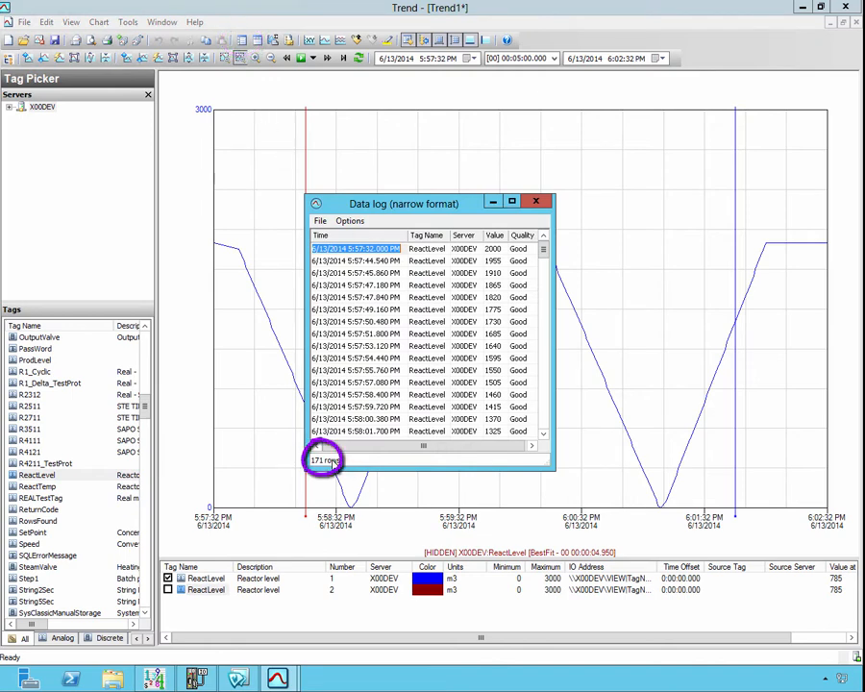
left_click(536, 204)
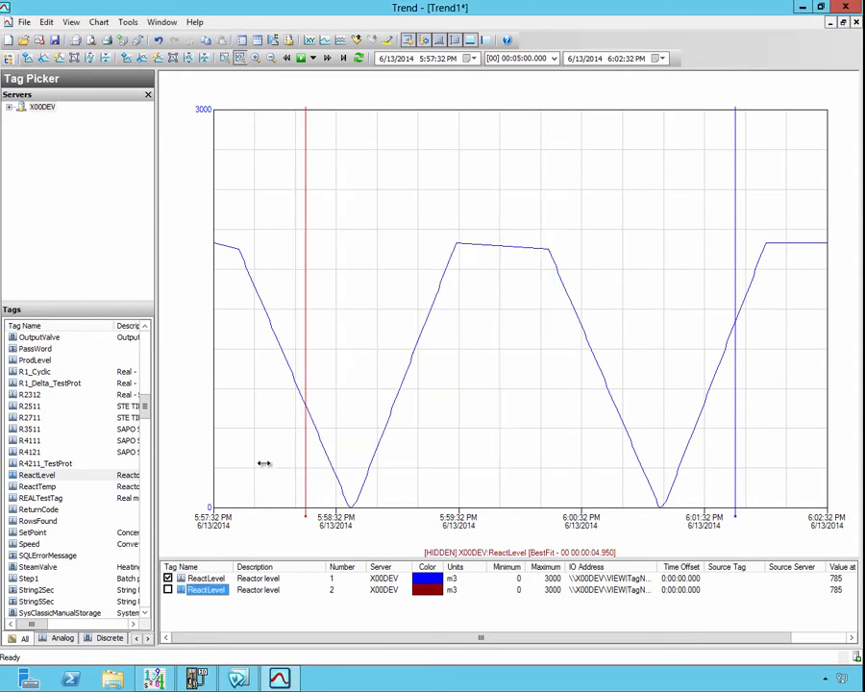
Step: Show the second ReactLevel pen and hide the first one
left_click(169, 590)
left_click(168, 578)
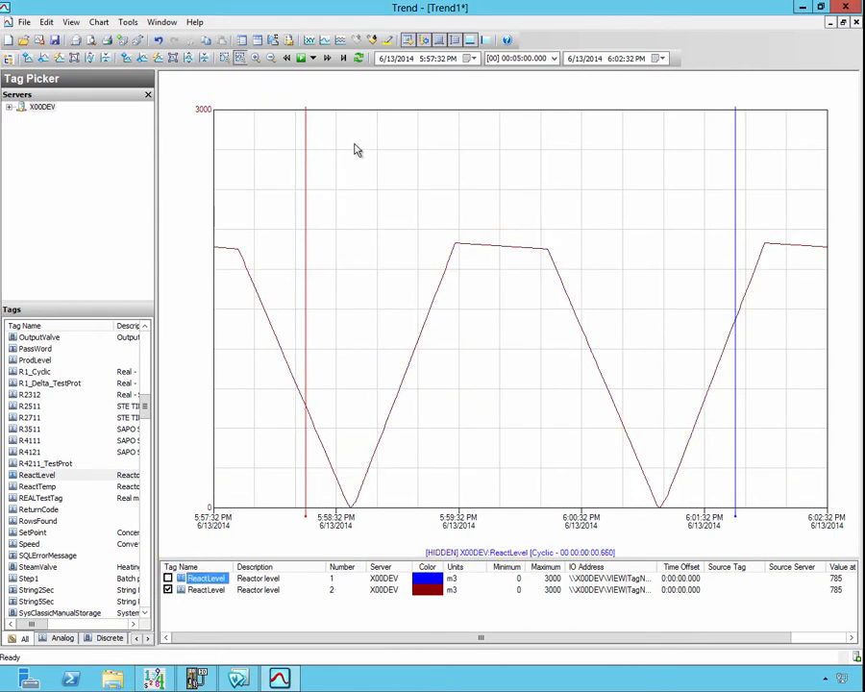
Step: Inspect the visible pen's data log in narrow format, close it, and show the first ReactLevel pen again
left_click(241, 40)
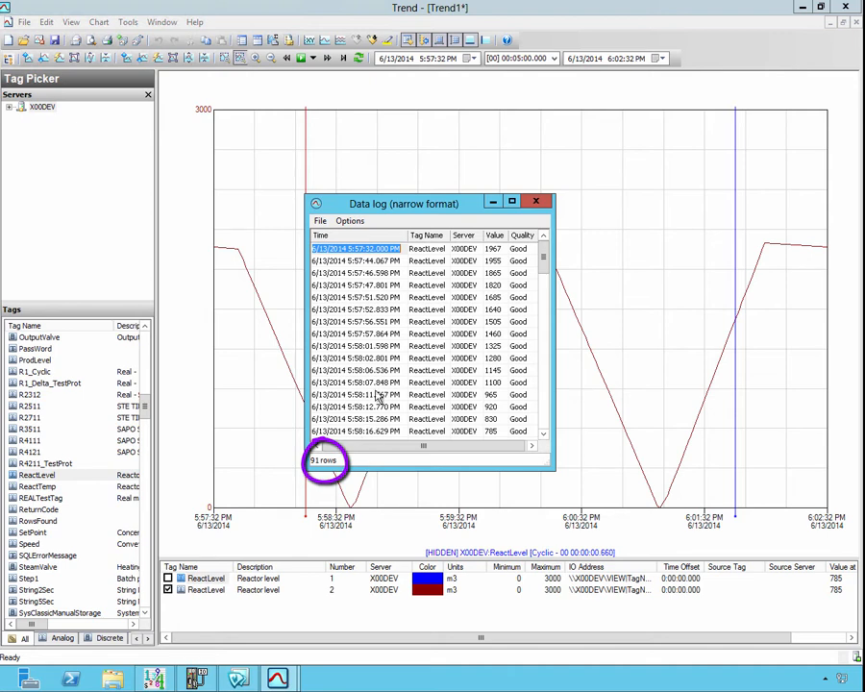
left_click(541, 204)
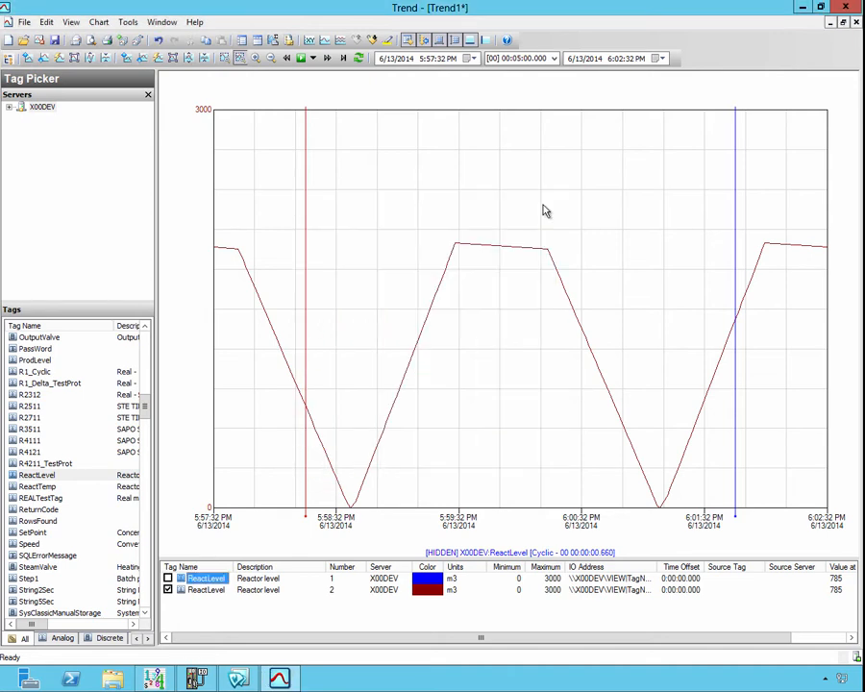
left_click(168, 579)
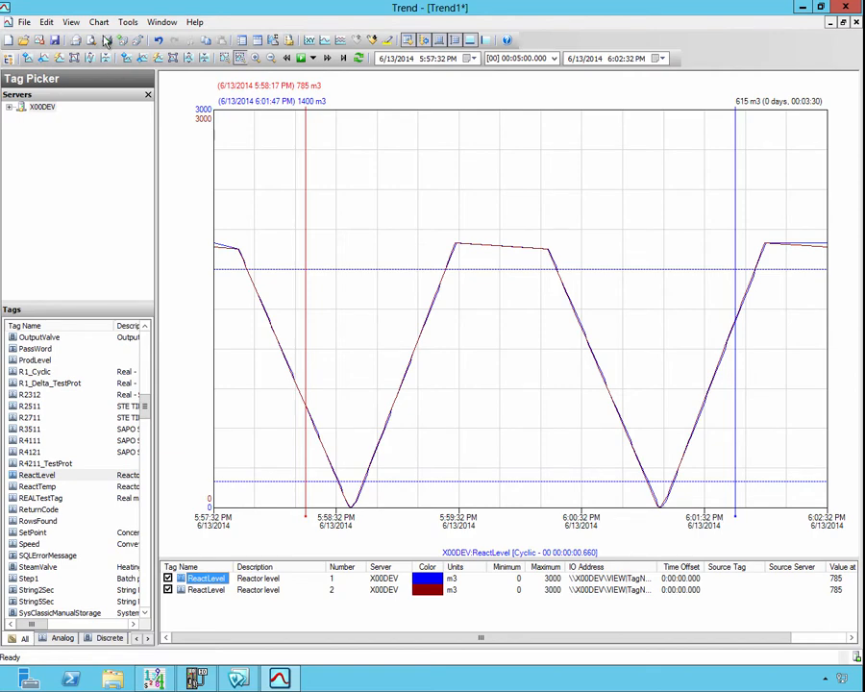
Step: Set the pen's retrieval style to MovingAverage (12-5 sec) in the options
left_click(127, 22)
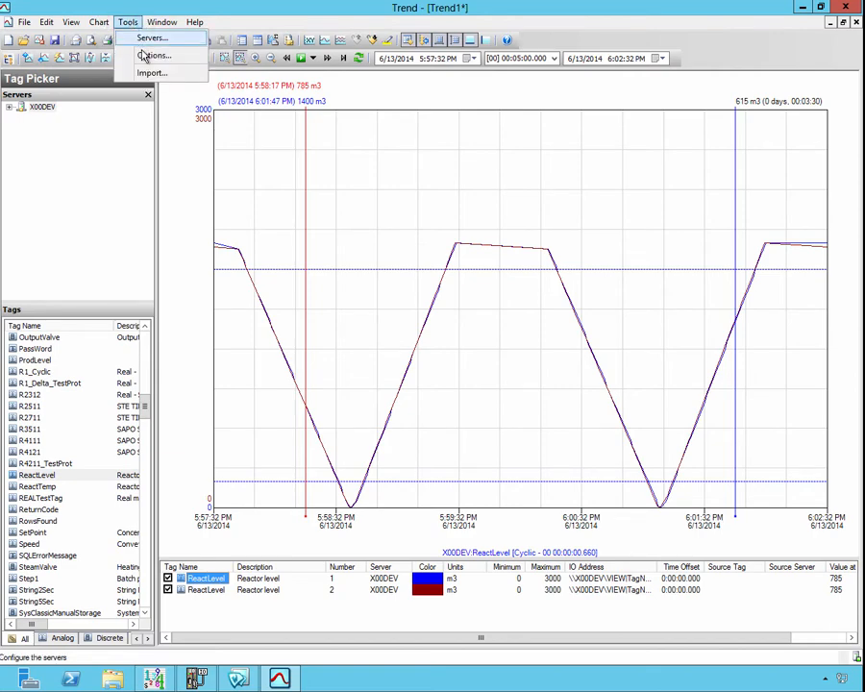
left_click(140, 54)
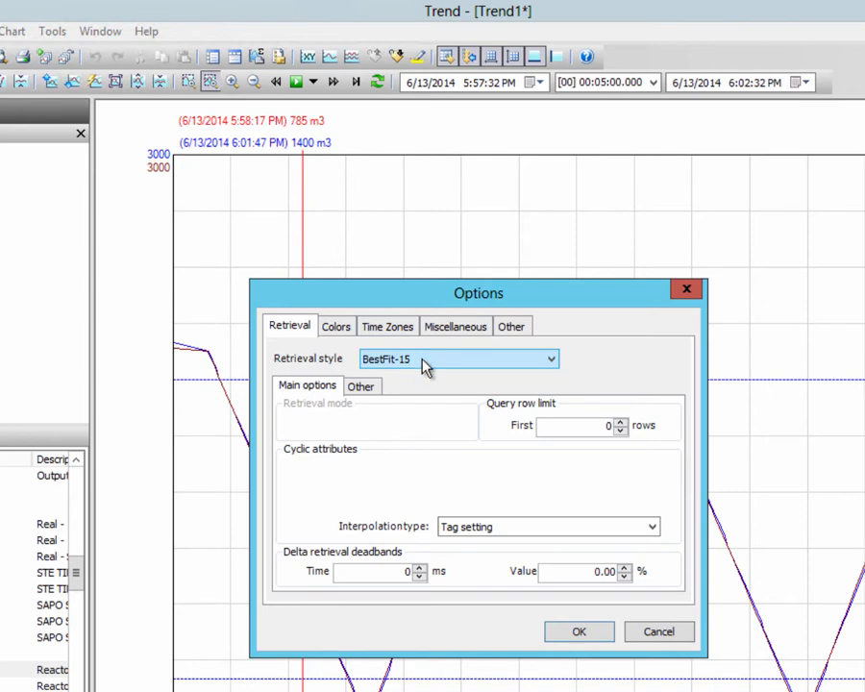
left_click(426, 363)
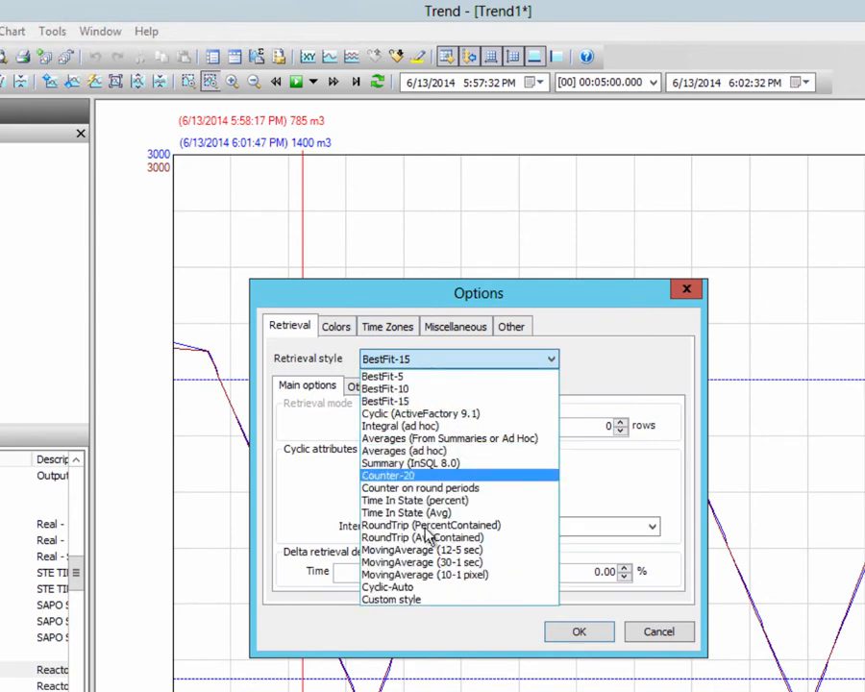
left_click(440, 556)
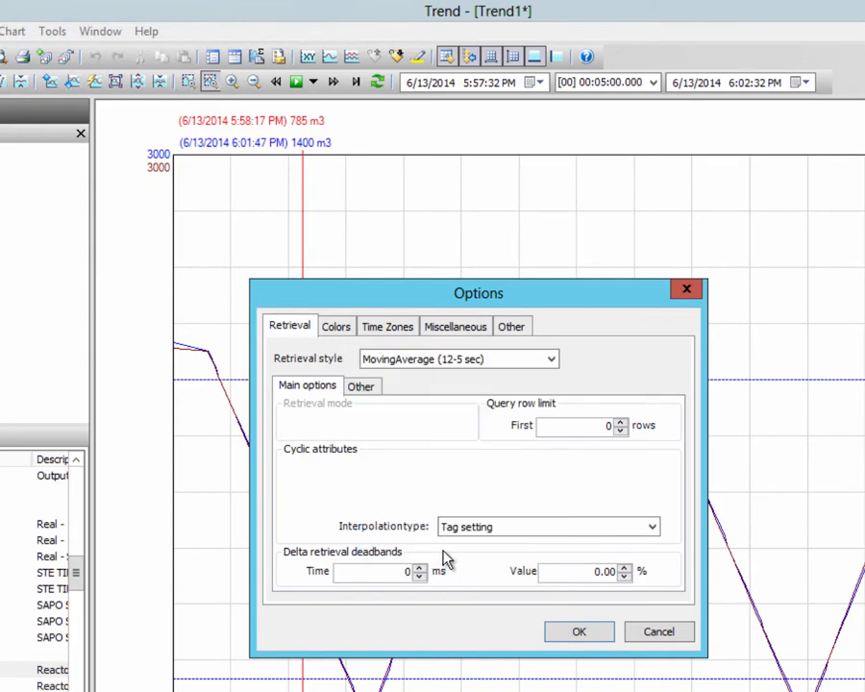
left_click(560, 624)
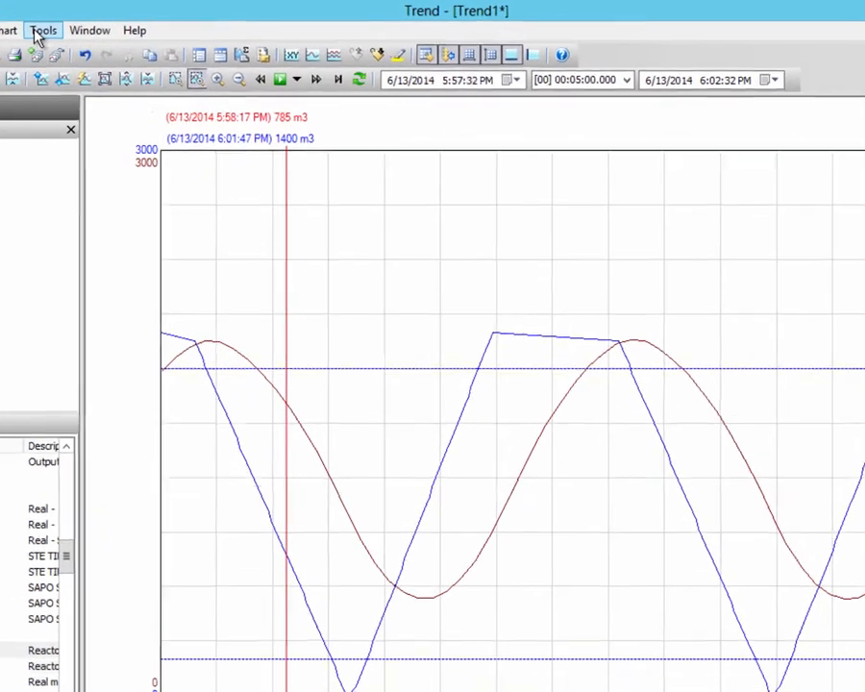
Step: Change the retrieval style to MovingAverage (30-1 sec)
left_click(89, 25)
left_click(102, 68)
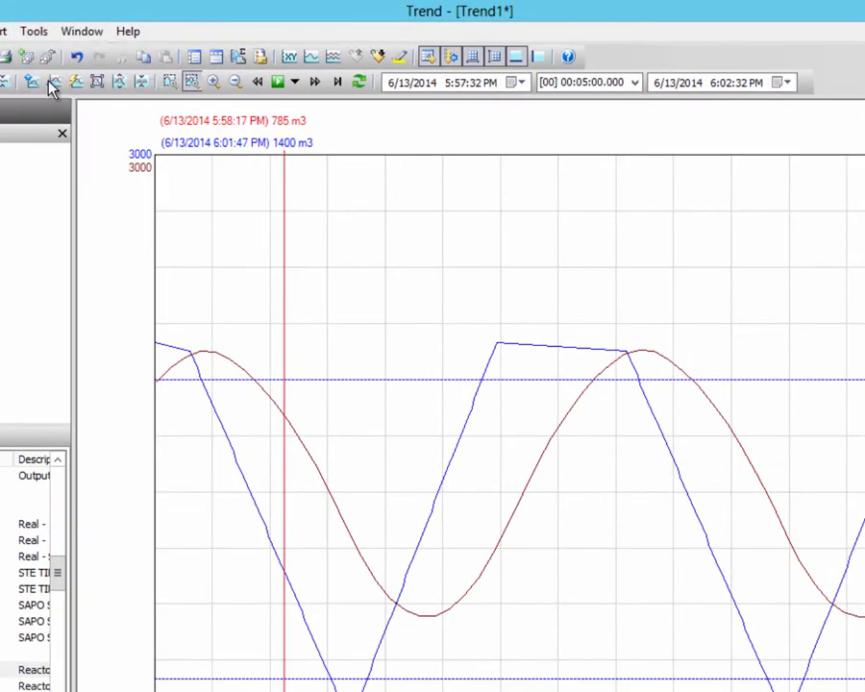
left_click(398, 360)
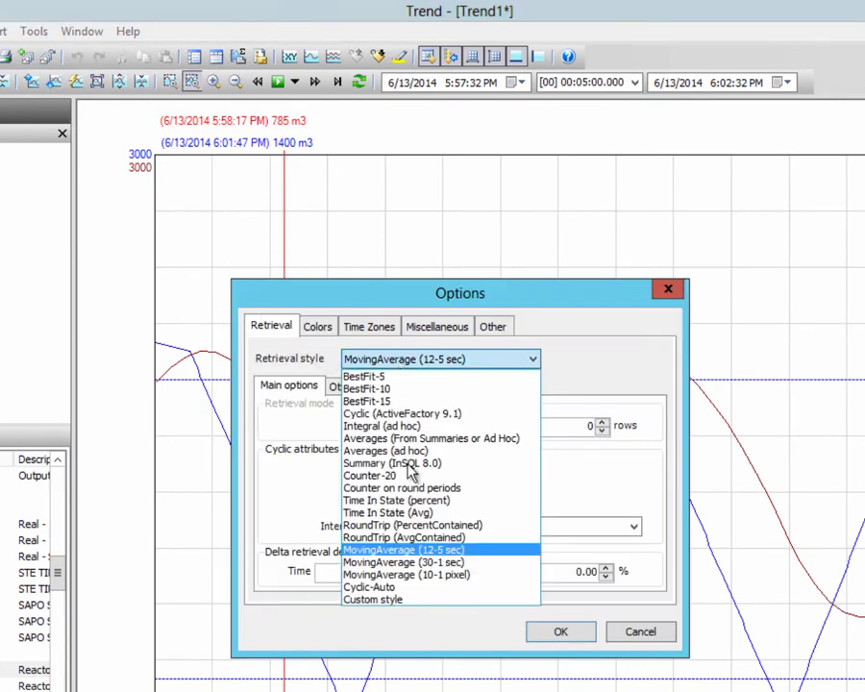
left_click(408, 565)
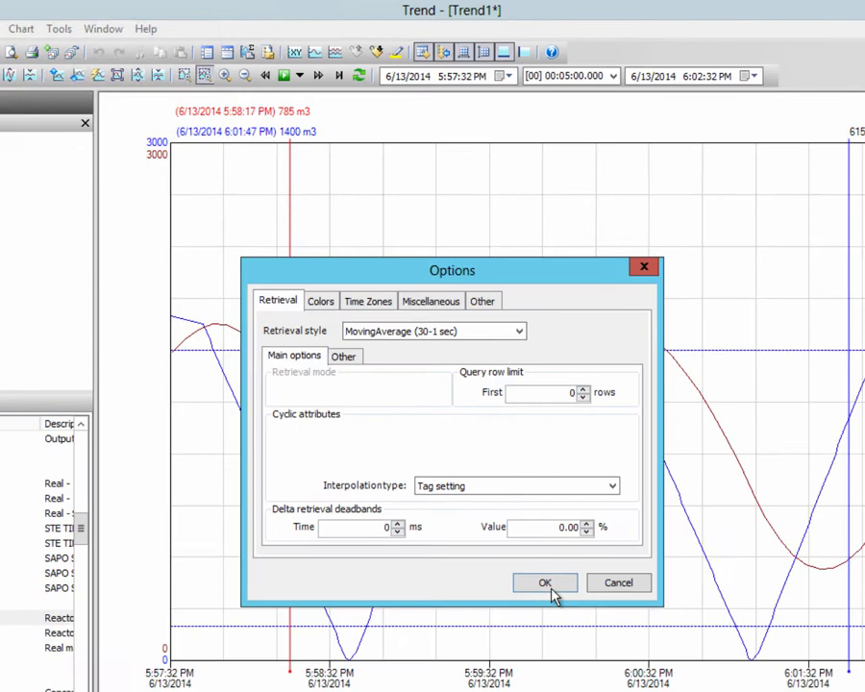
left_click(560, 632)
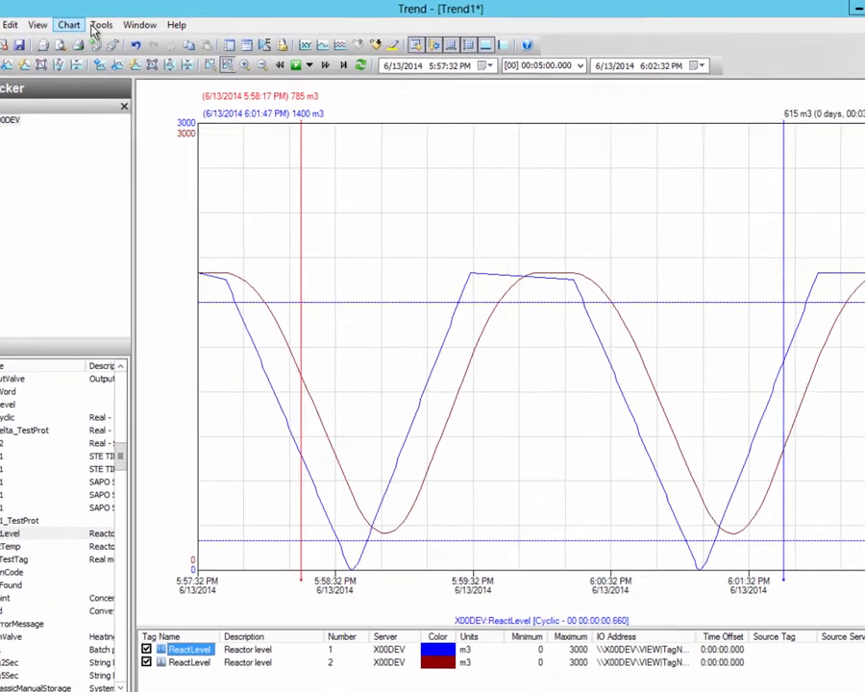
Step: Switch to a custom retrieval style in Cyclic mode using manual cycles of 10 values over equal time intervals
left_click(99, 26)
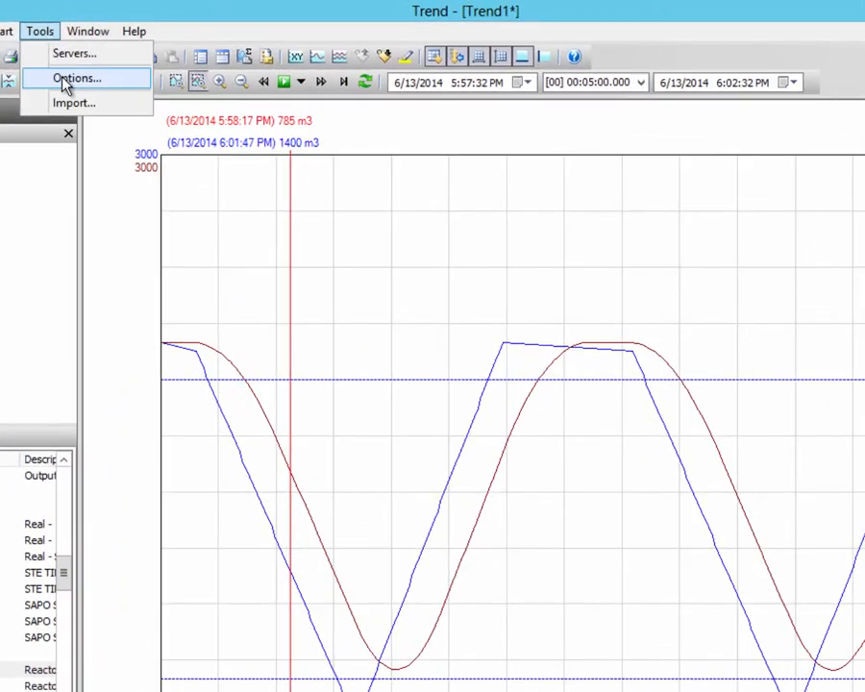
left_click(122, 66)
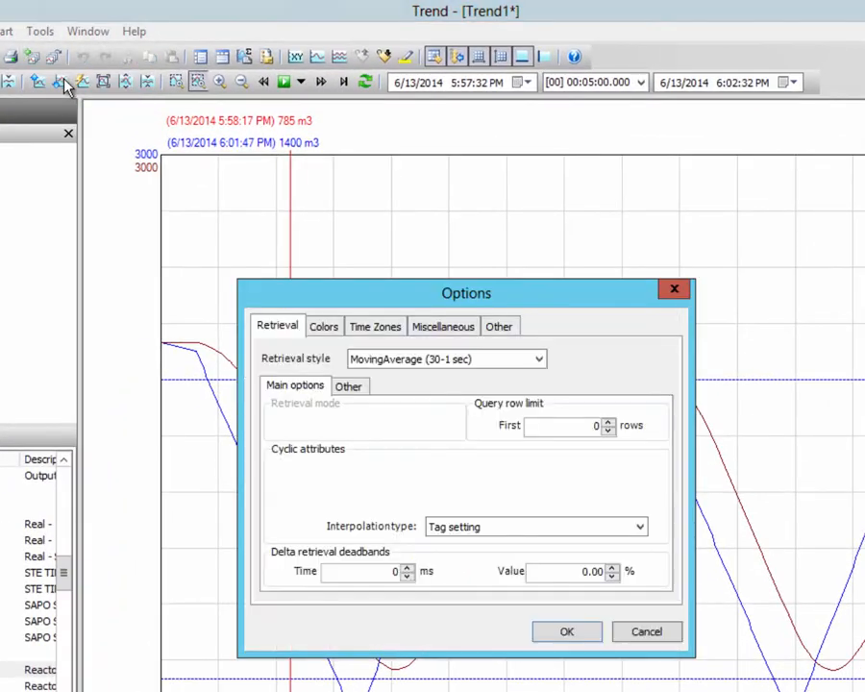
left_click(379, 364)
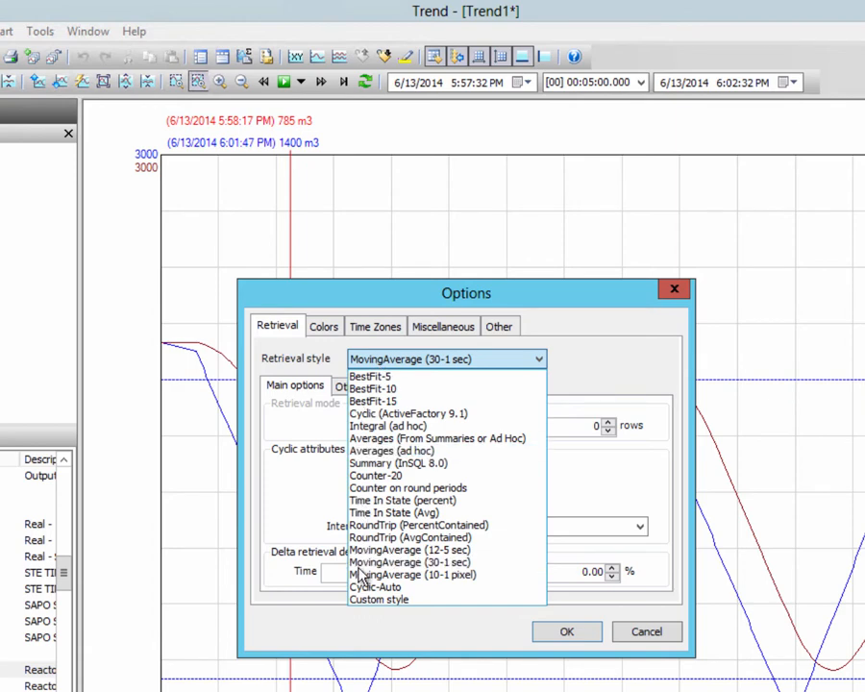
left_click(365, 600)
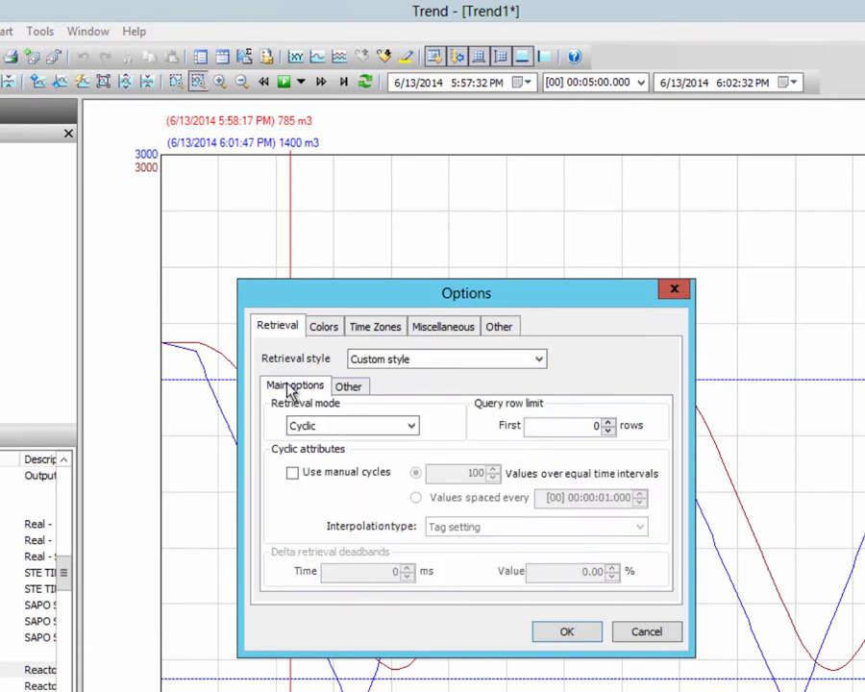
left_click(331, 428)
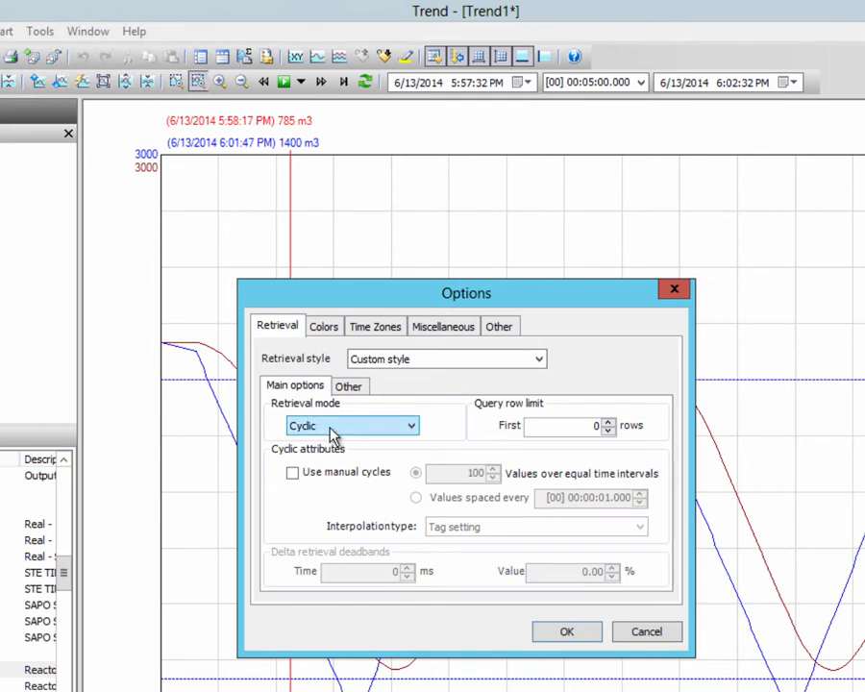
left_click(313, 471)
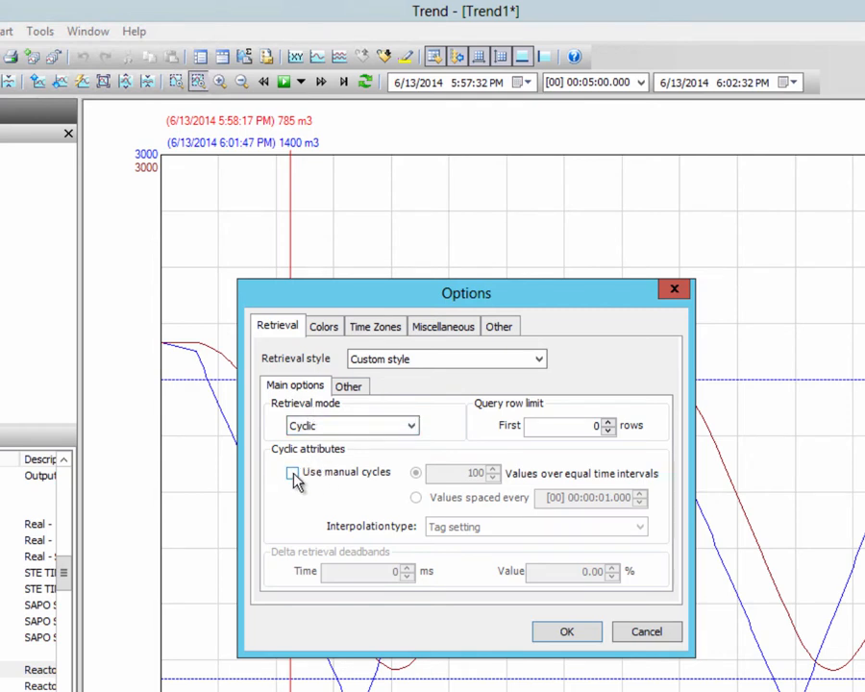
left_click(294, 474)
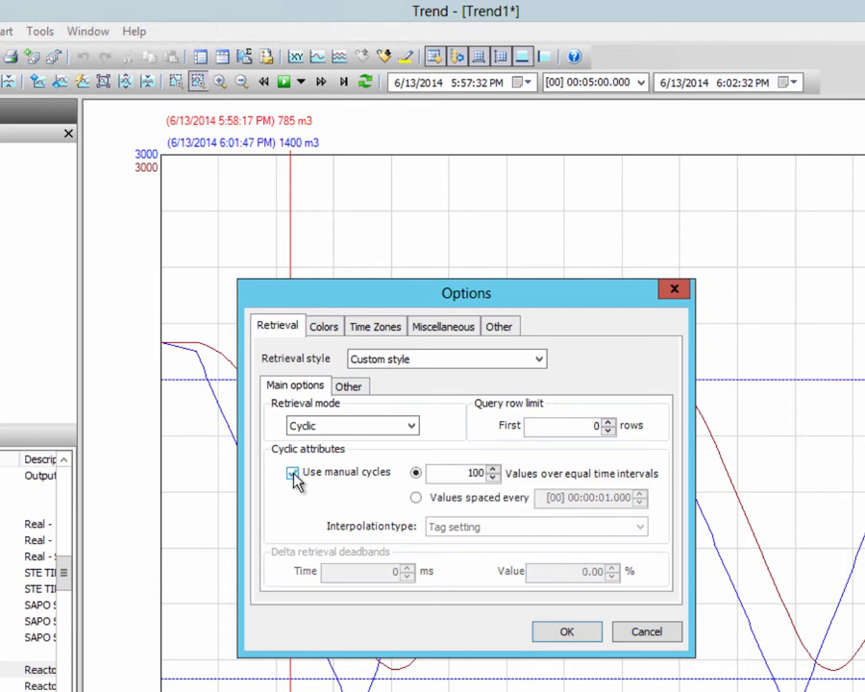
double_click(471, 473)
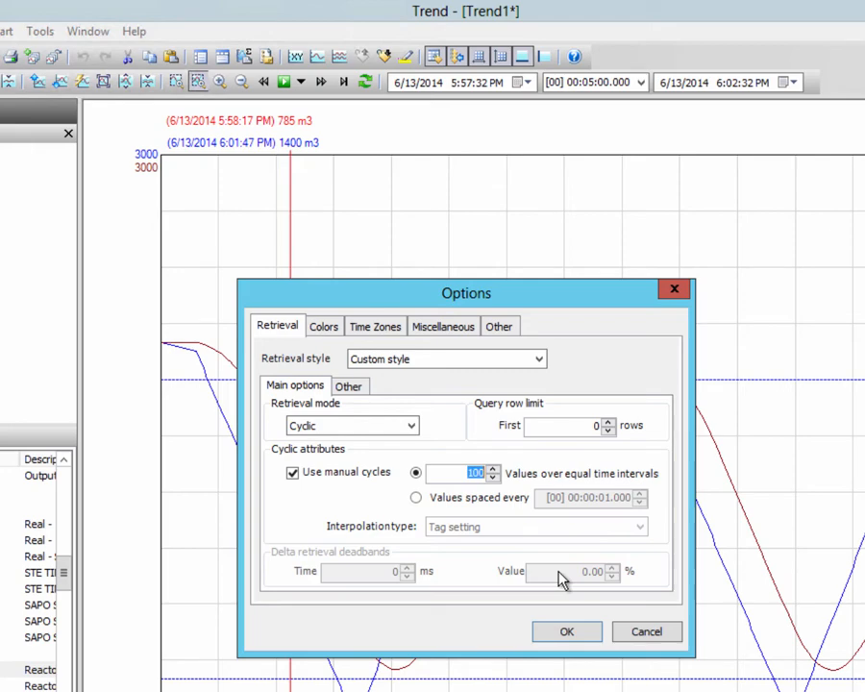
type("10")
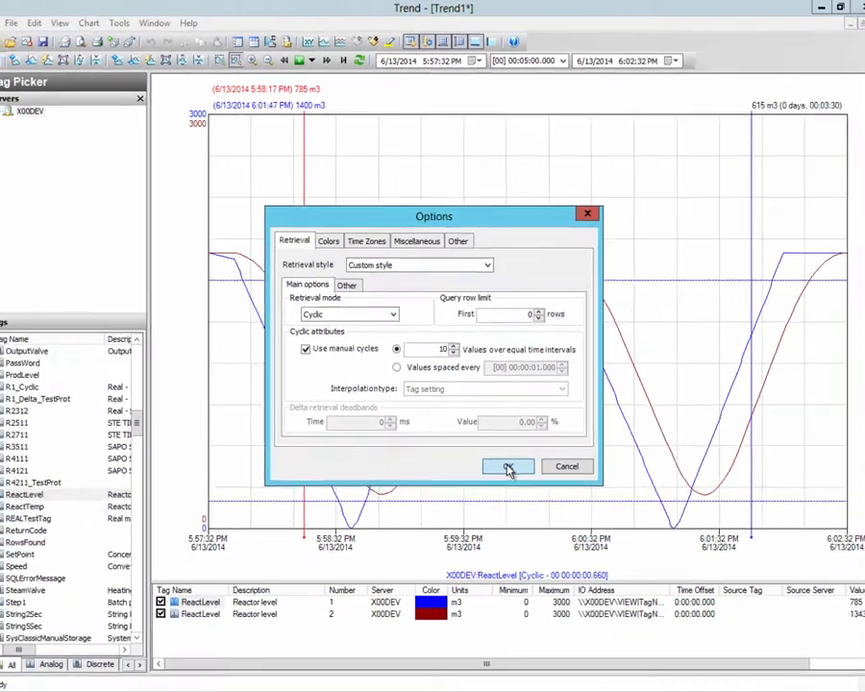
left_click(540, 559)
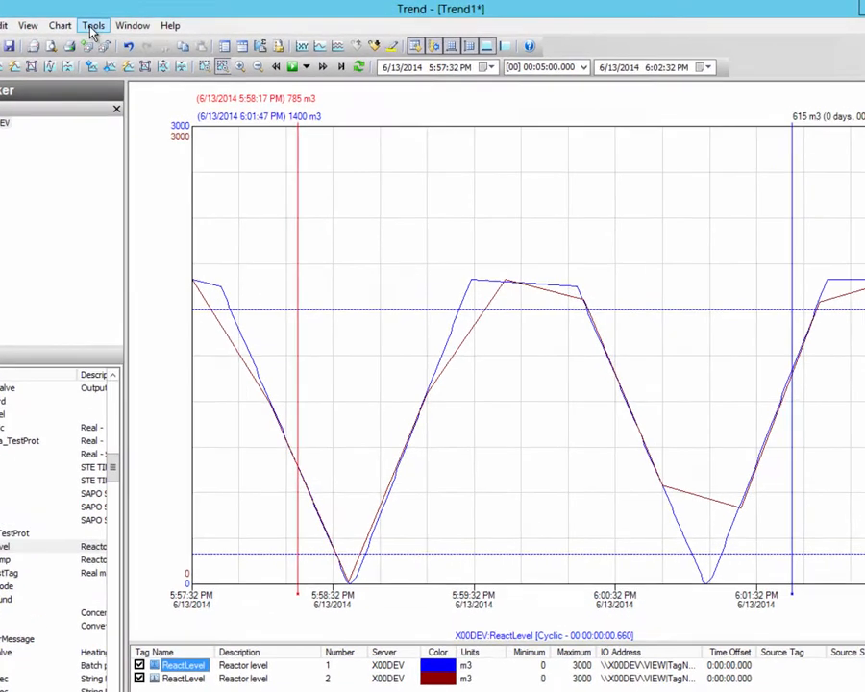
Step: Change the custom retrieval mode to Delta with a 10% value deadband
left_click(127, 21)
left_click(59, 75)
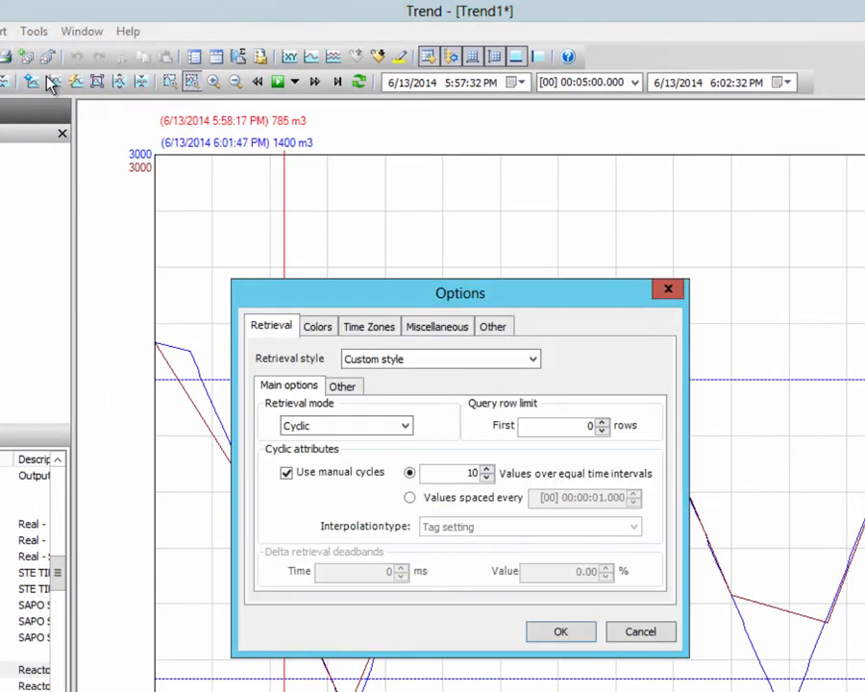
left_click(344, 429)
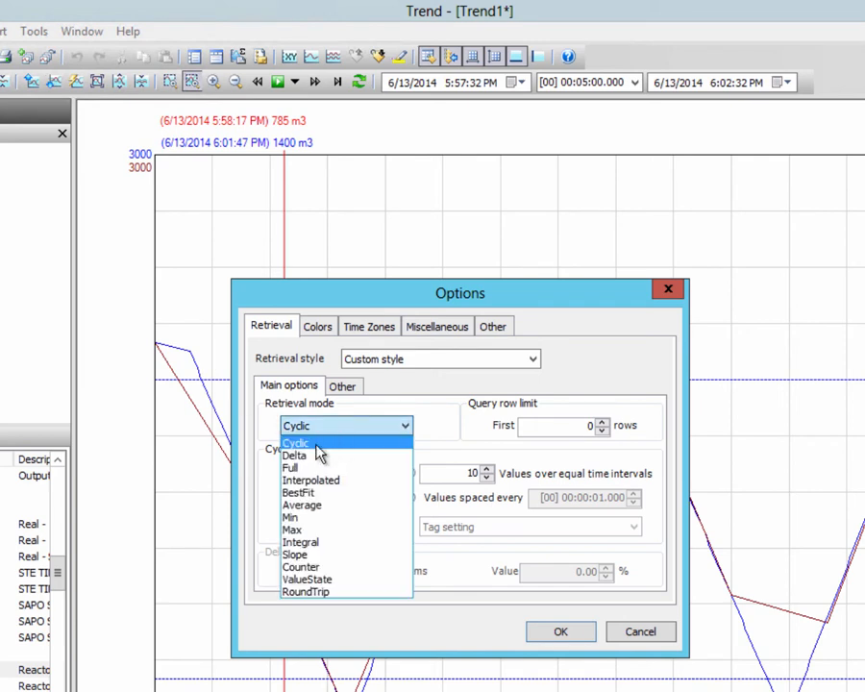
left_click(313, 458)
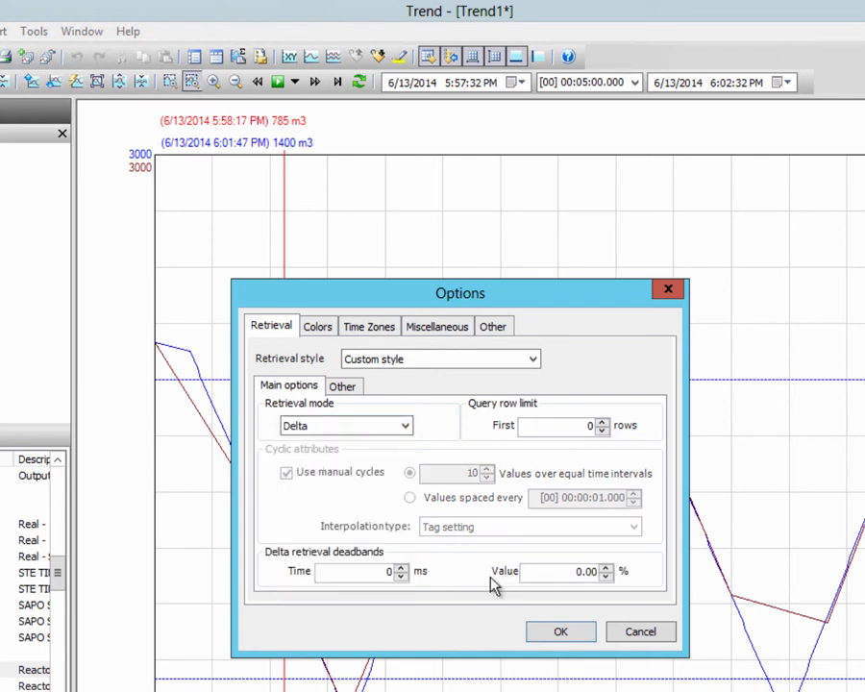
double_click(598, 571)
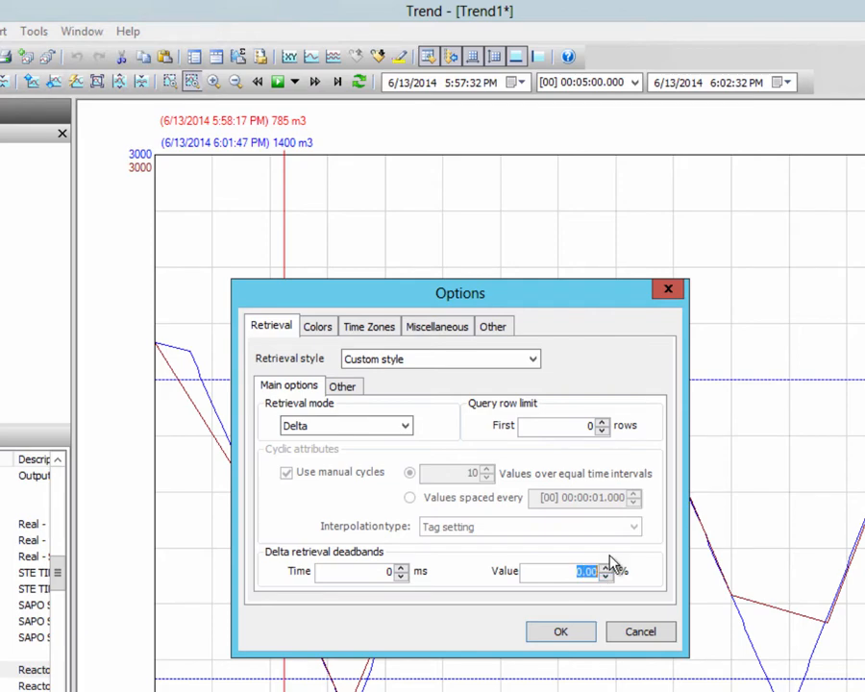
type("10")
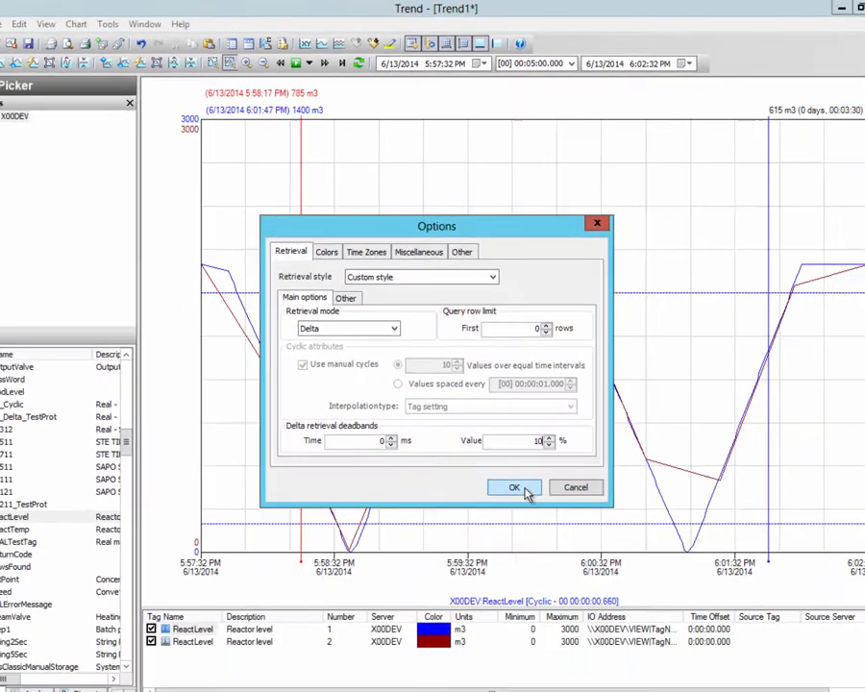
left_click(579, 630)
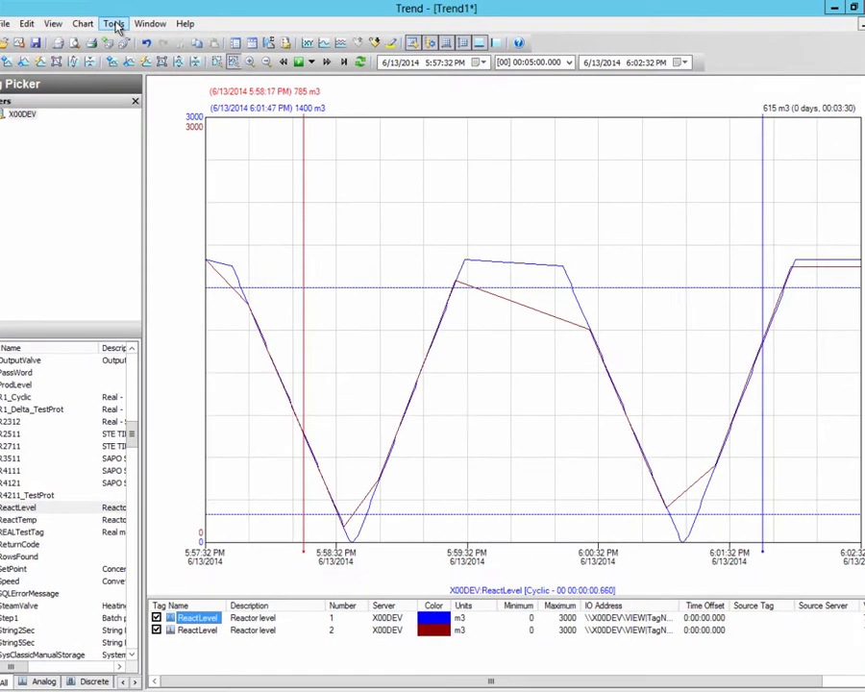
Step: Change the custom retrieval mode to Slope and auto-scale all tags in the trend
left_click(128, 21)
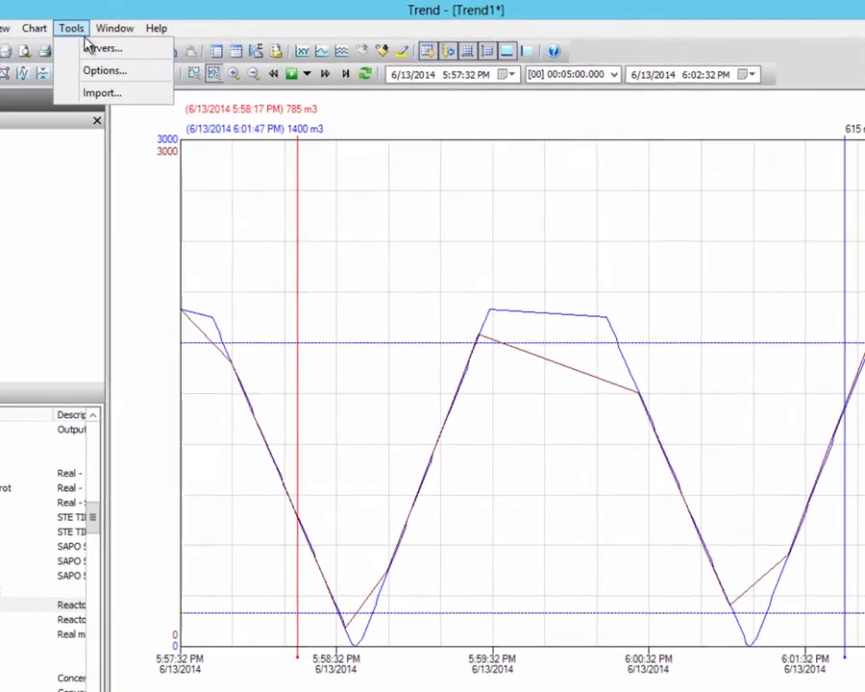
left_click(84, 79)
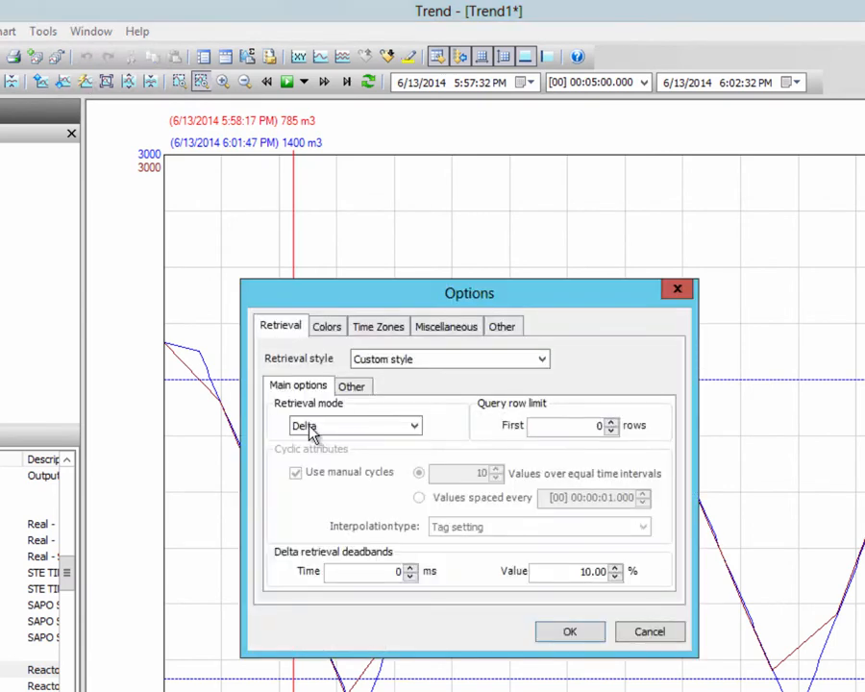
left_click(333, 432)
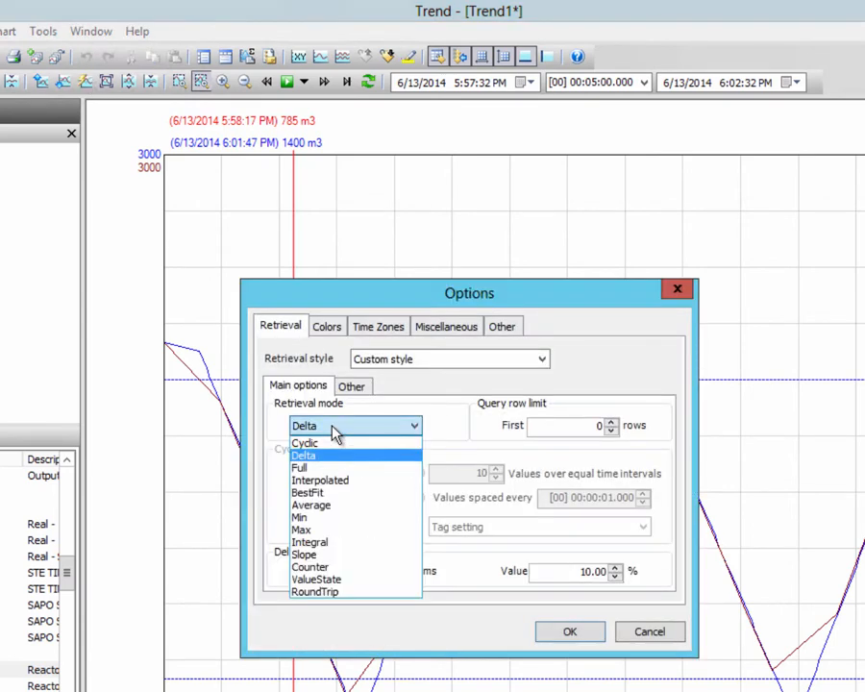
left_click(337, 556)
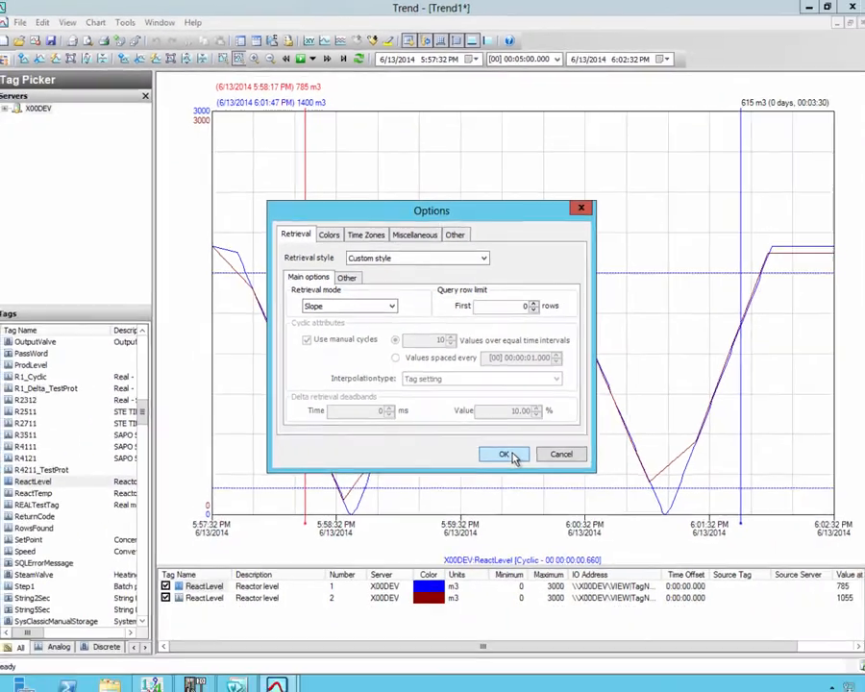
left_click(570, 631)
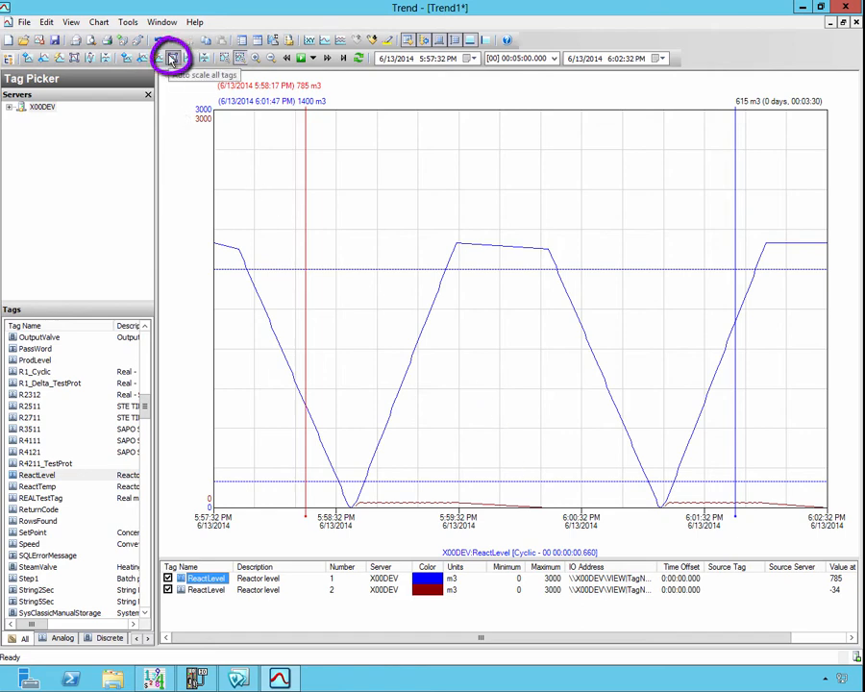
left_click(172, 59)
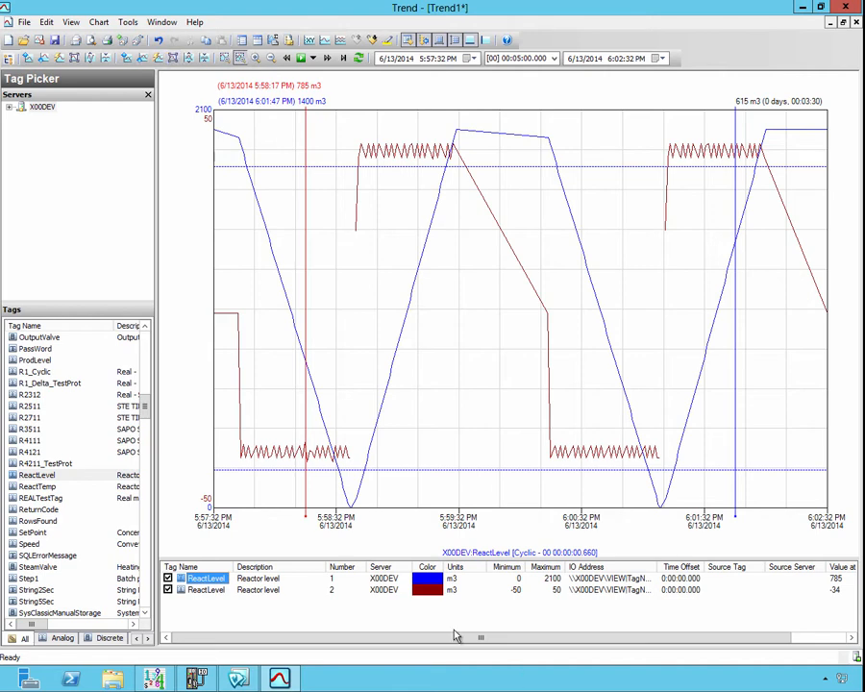
Step: Save the trend as Retrieval and close its window
left_click(54, 42)
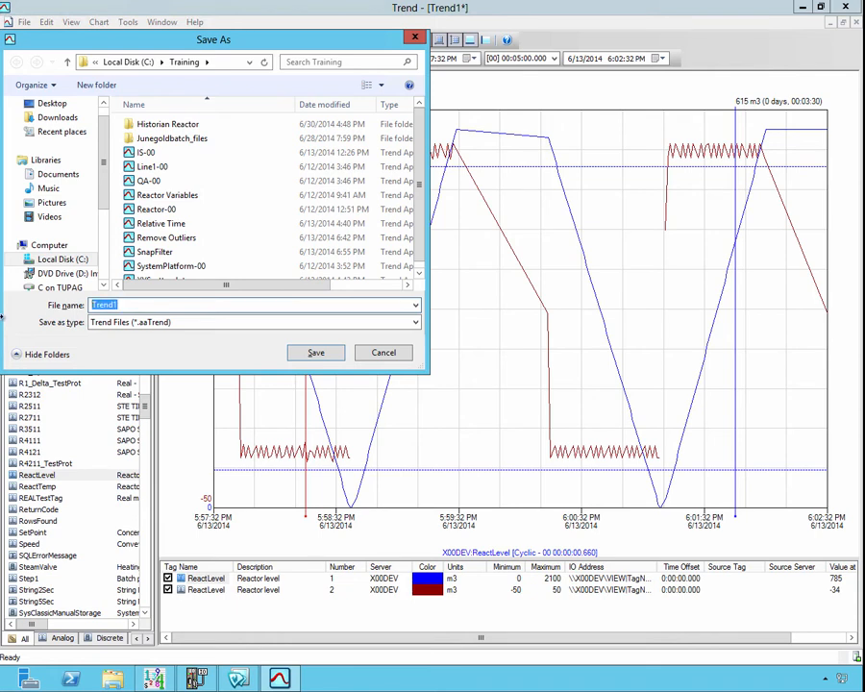
type("Retrieval")
left_click(316, 353)
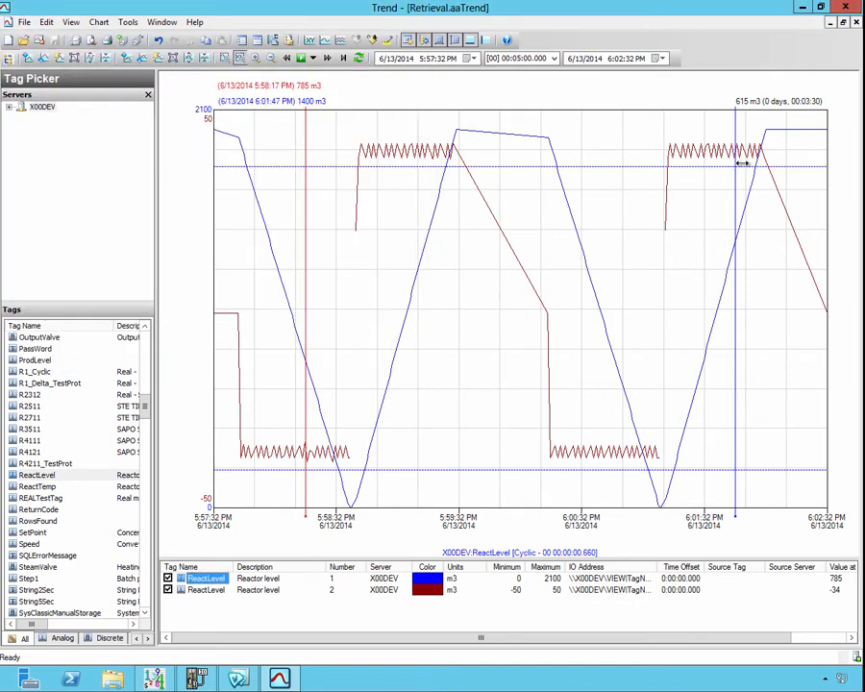
left_click(856, 23)
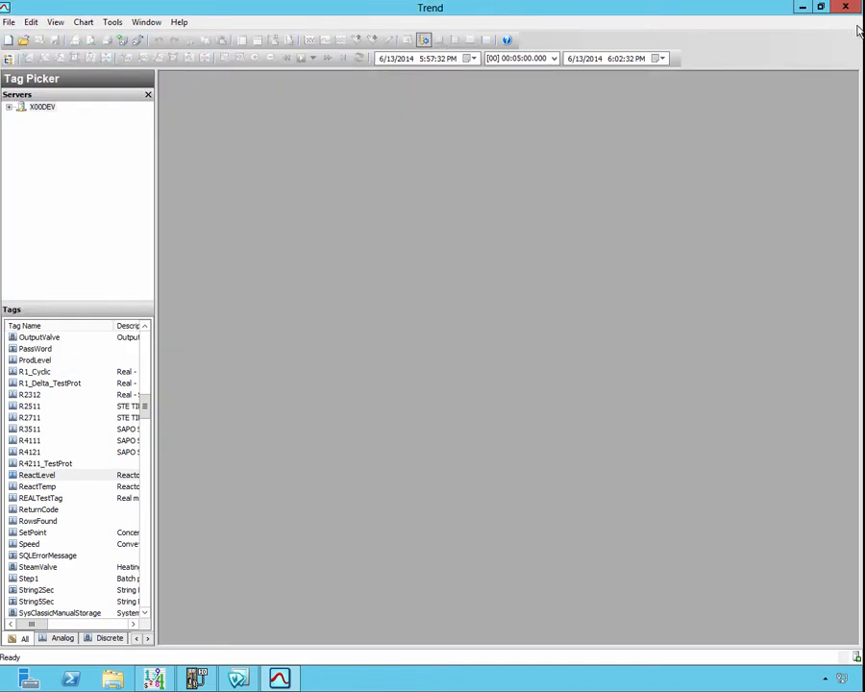
Step: Create a new trend and set the default retrieval style to BestFit-5 with a 0% value deadband
left_click(10, 43)
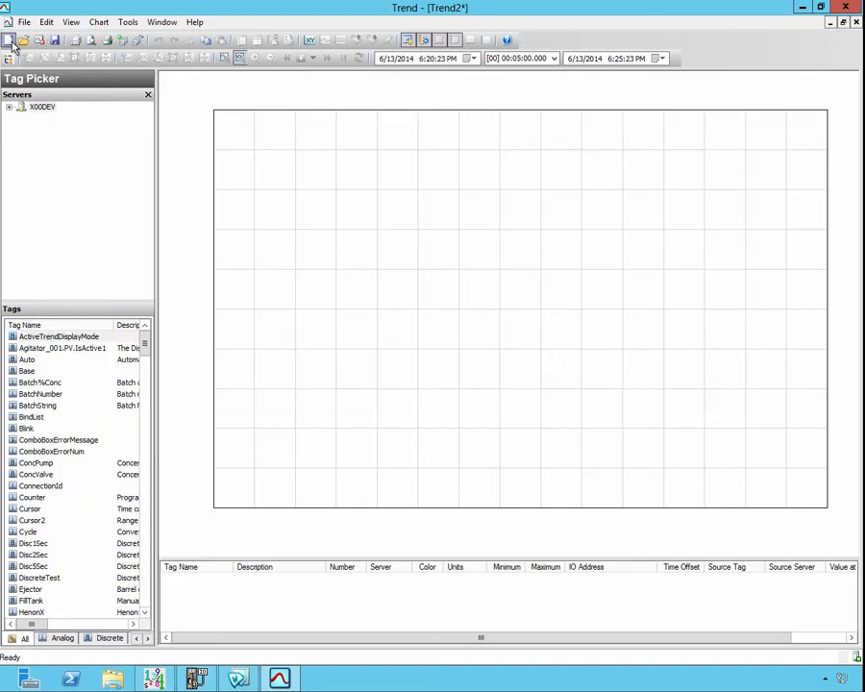
left_click(128, 22)
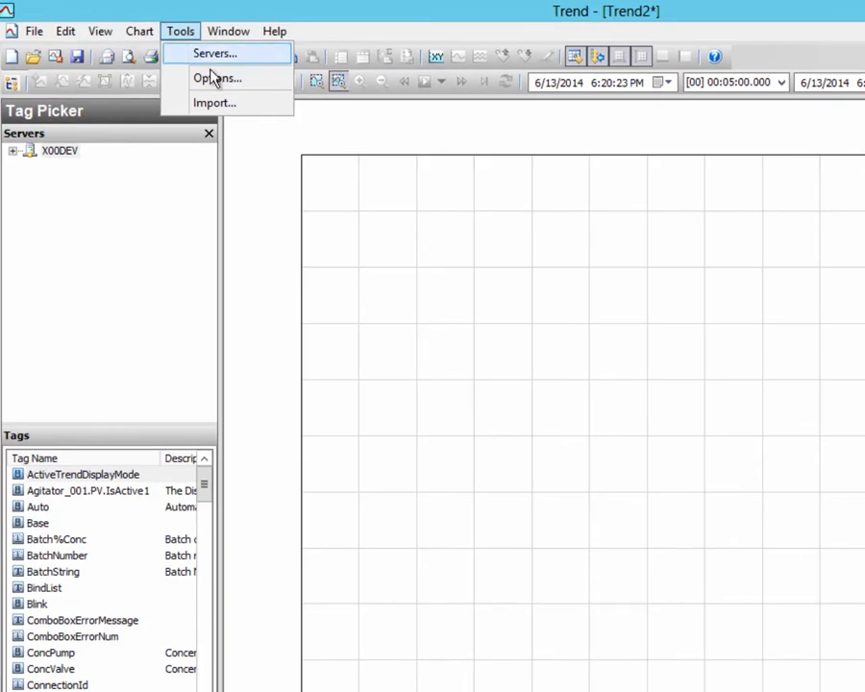
left_click(215, 79)
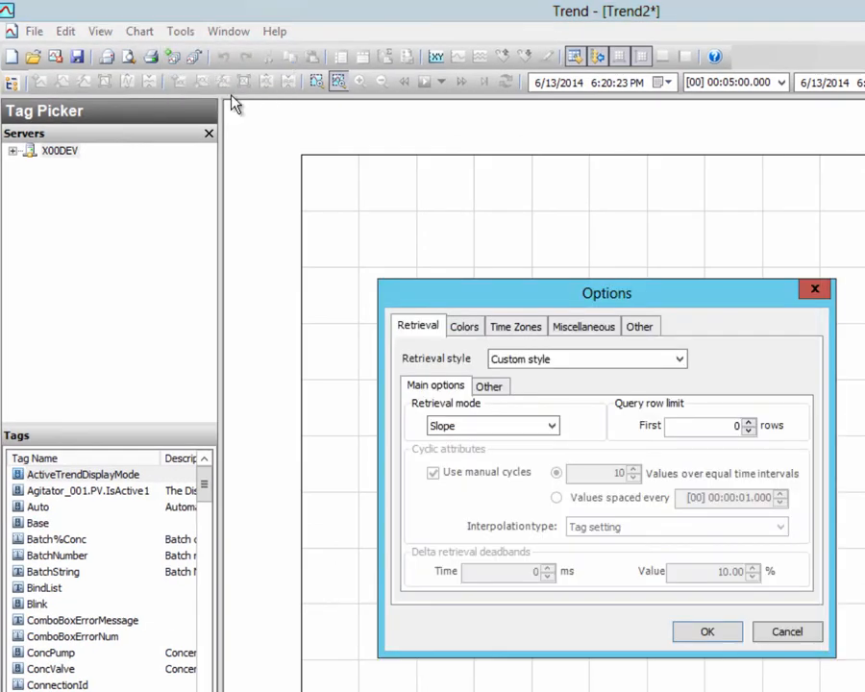
left_click(548, 370)
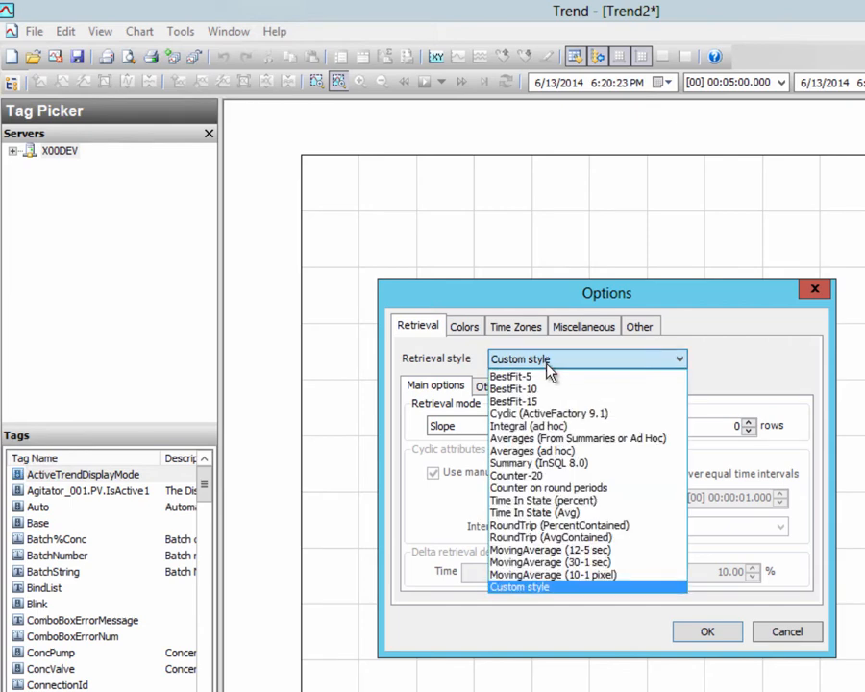
left_click(531, 377)
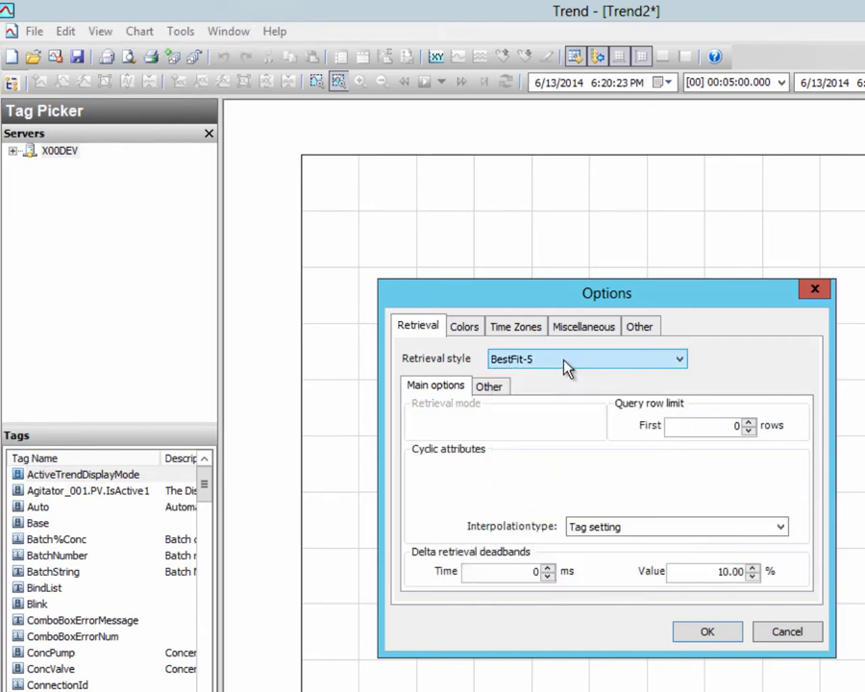
left_click(719, 572)
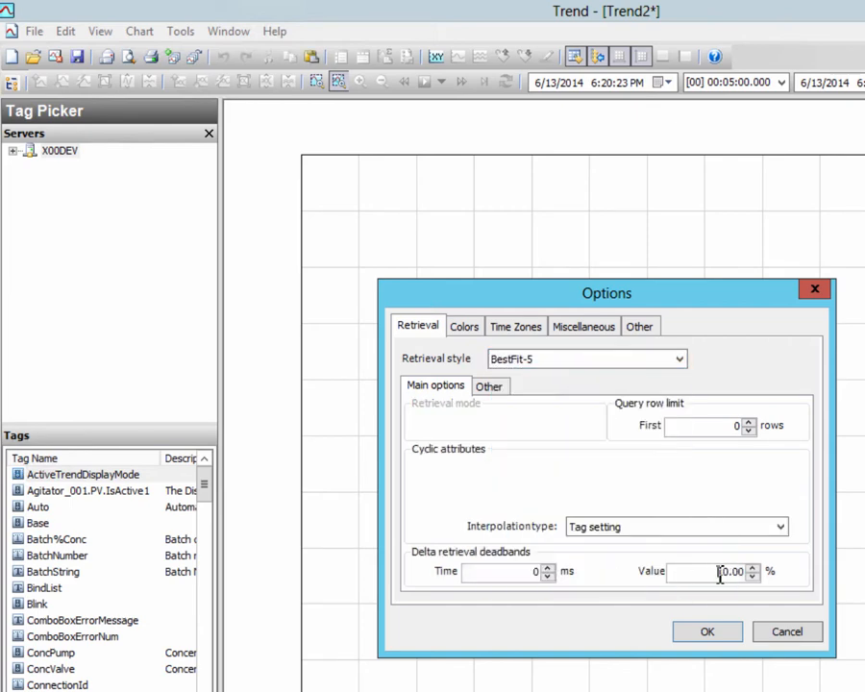
key("Delete")
left_click(708, 632)
Step: Add the M100.TT.PV tag as a pen on the new trend
scroll(207, 522, "down", 7)
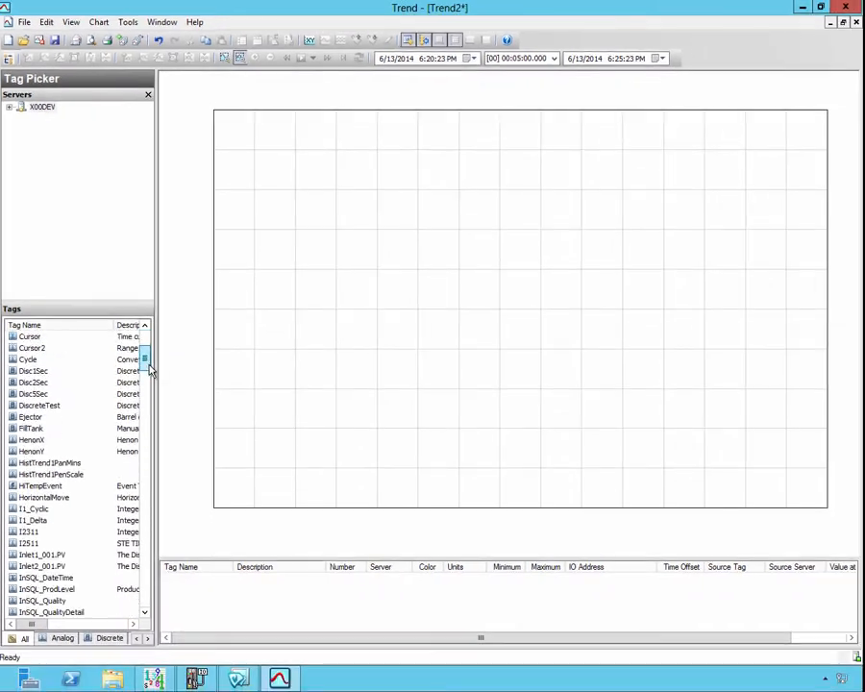
scroll(150, 371, "down", 6)
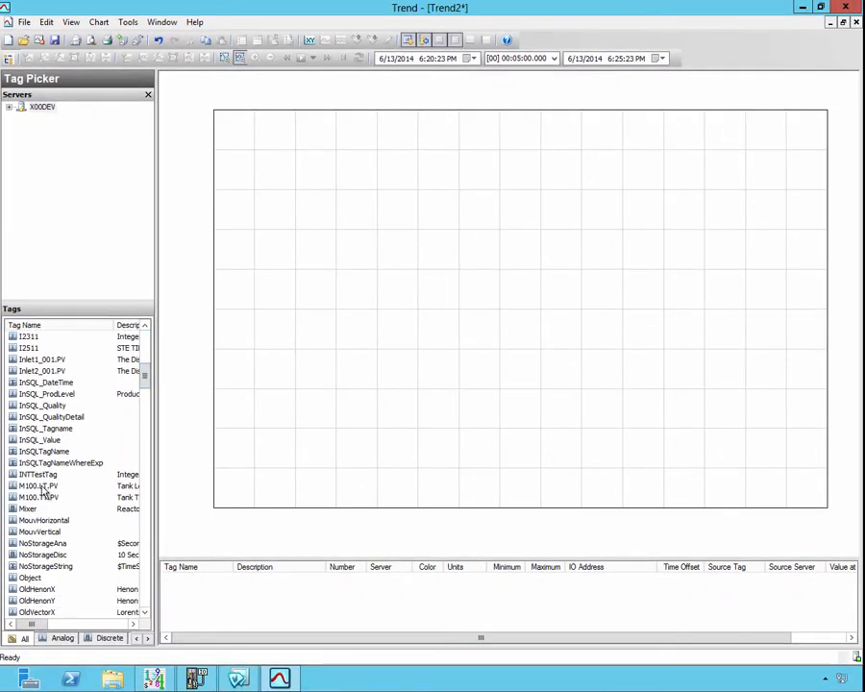
left_click(42, 487)
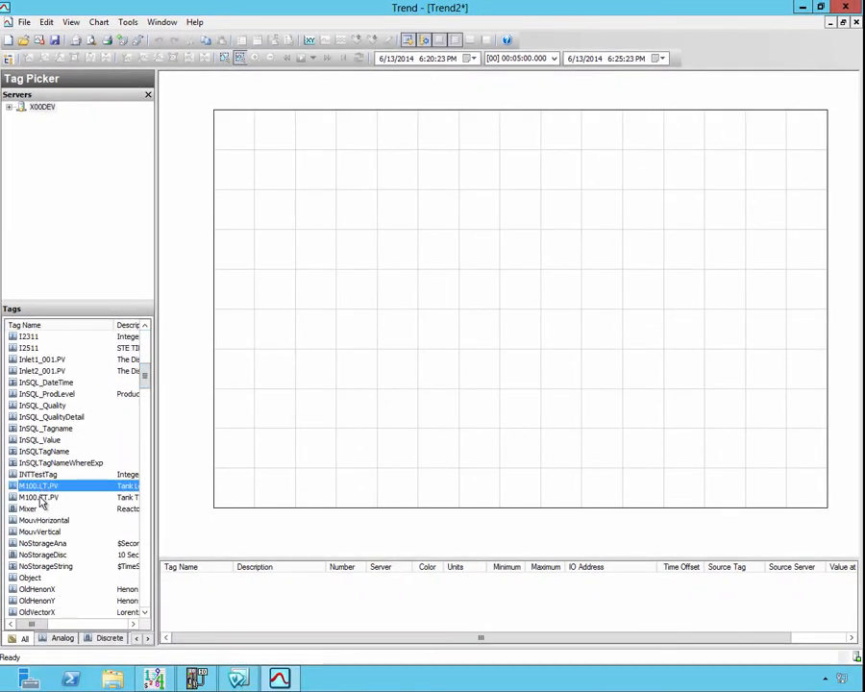
left_click(42, 497)
left_click_drag(42, 497, 206, 598)
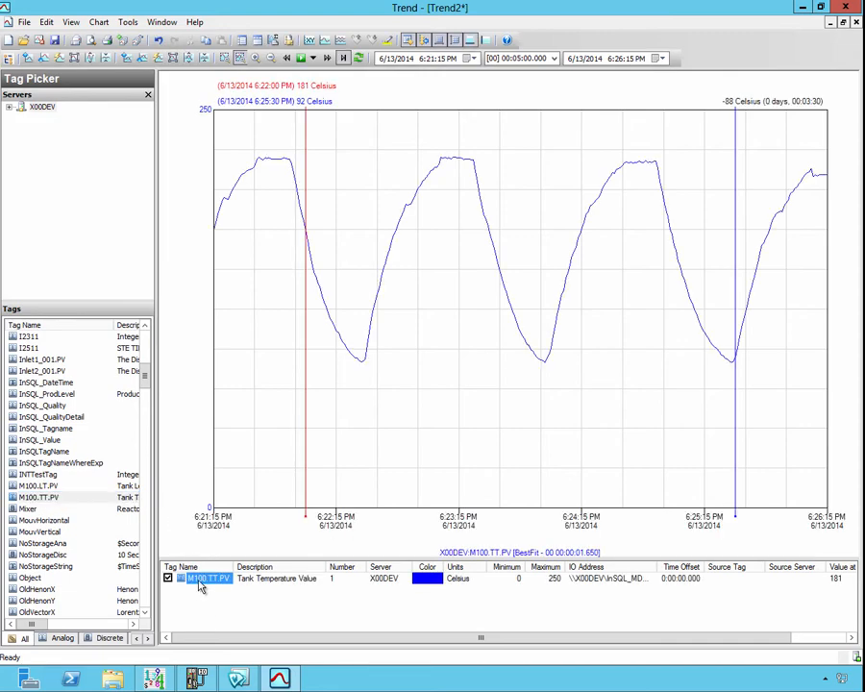
Step: Configure the M100.TT.PV pen for custom Average retrieval with values spaced every 30 seconds
right_click(200, 587)
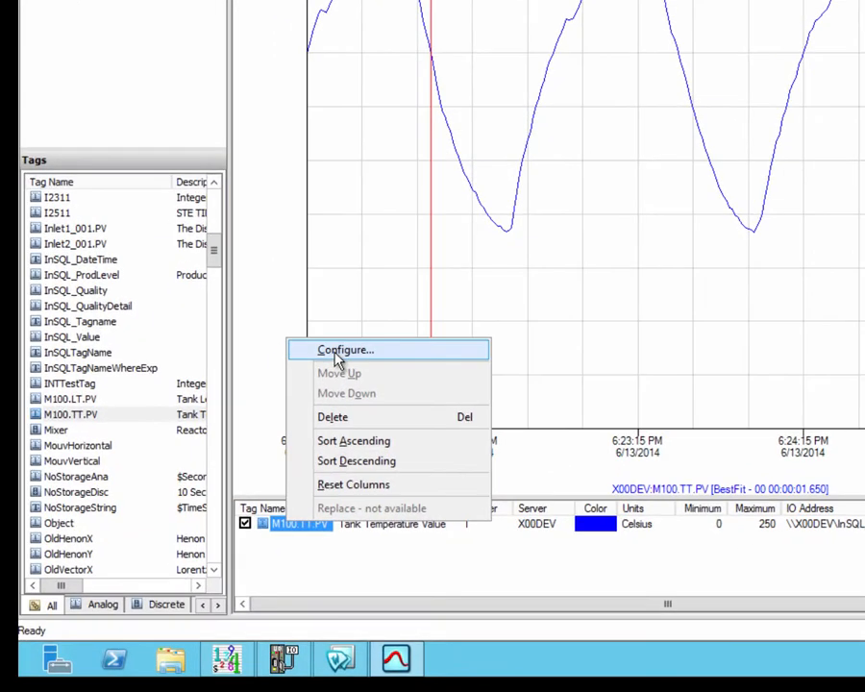
left_click(339, 351)
left_click(542, 46)
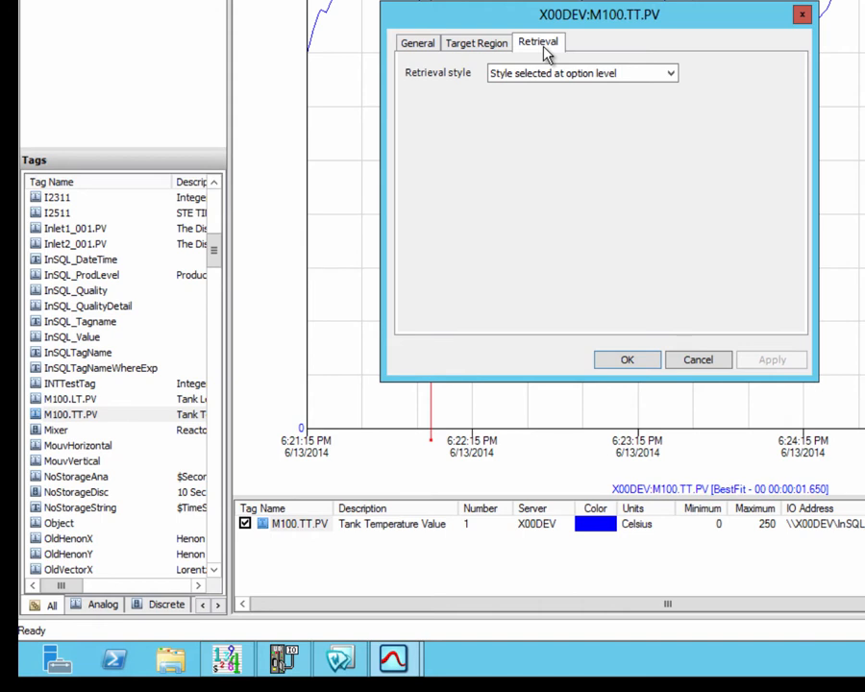
left_click(555, 77)
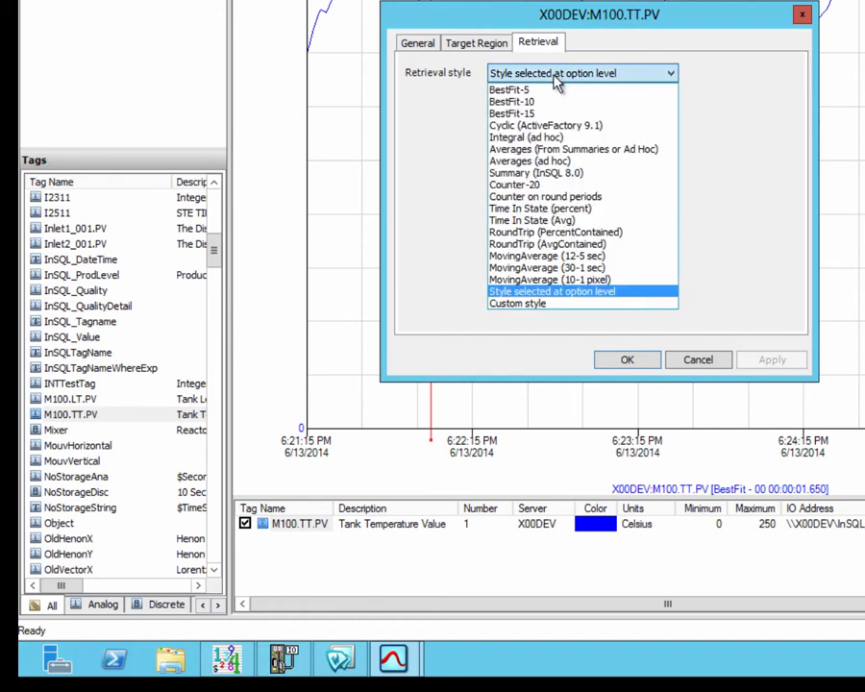
left_click(546, 306)
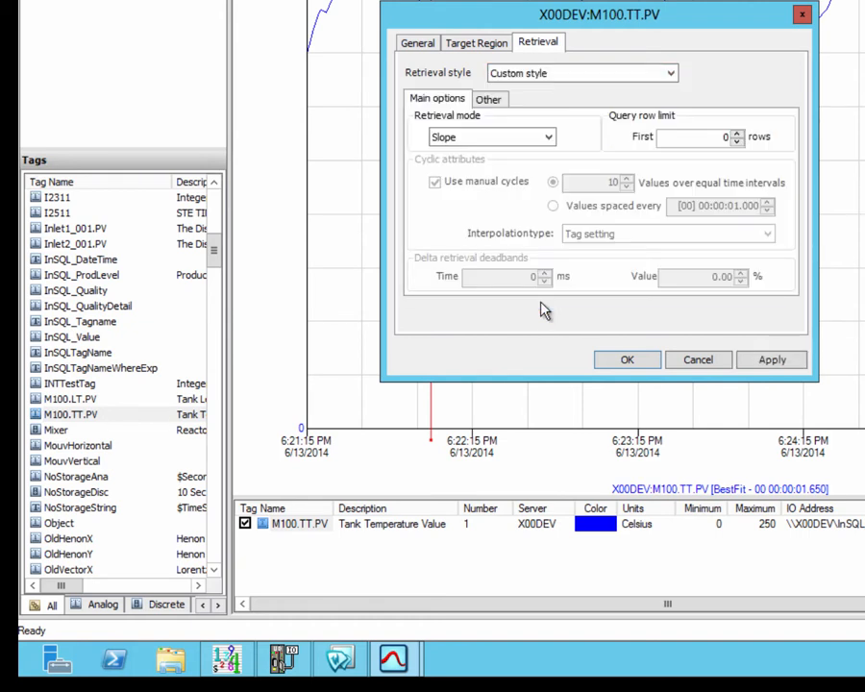
left_click(495, 139)
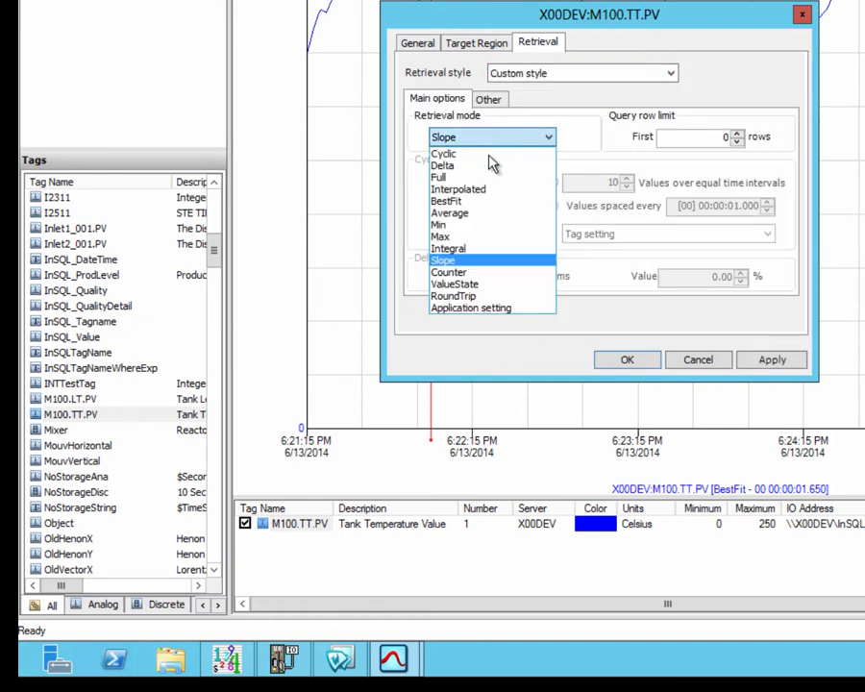
left_click(465, 214)
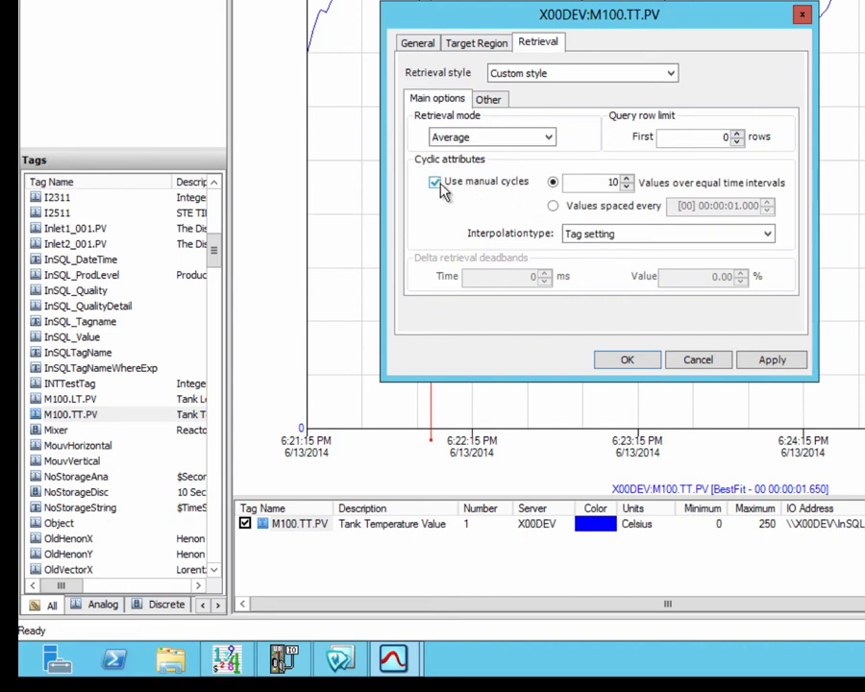
left_click(553, 208)
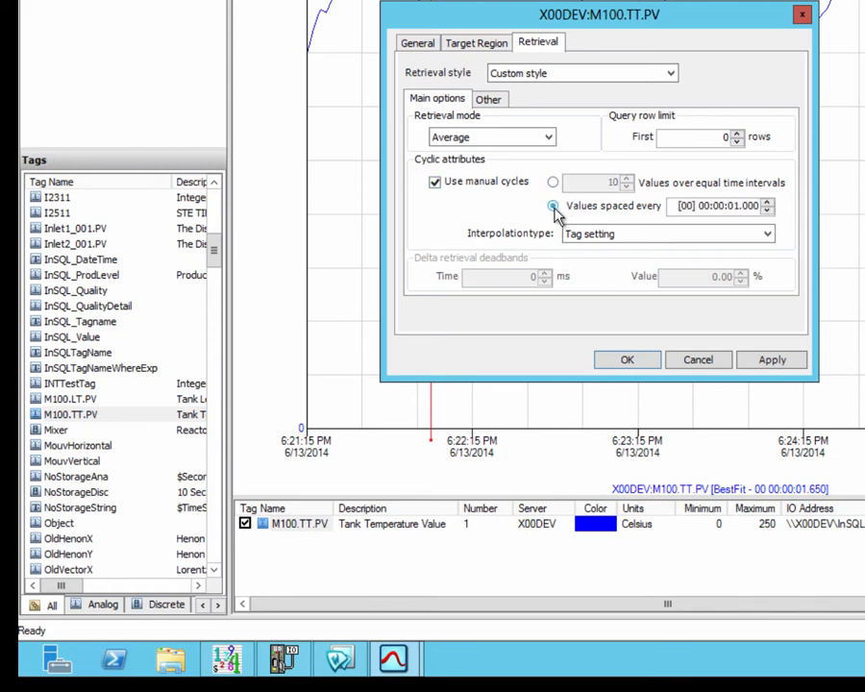
left_click(731, 207)
type("30")
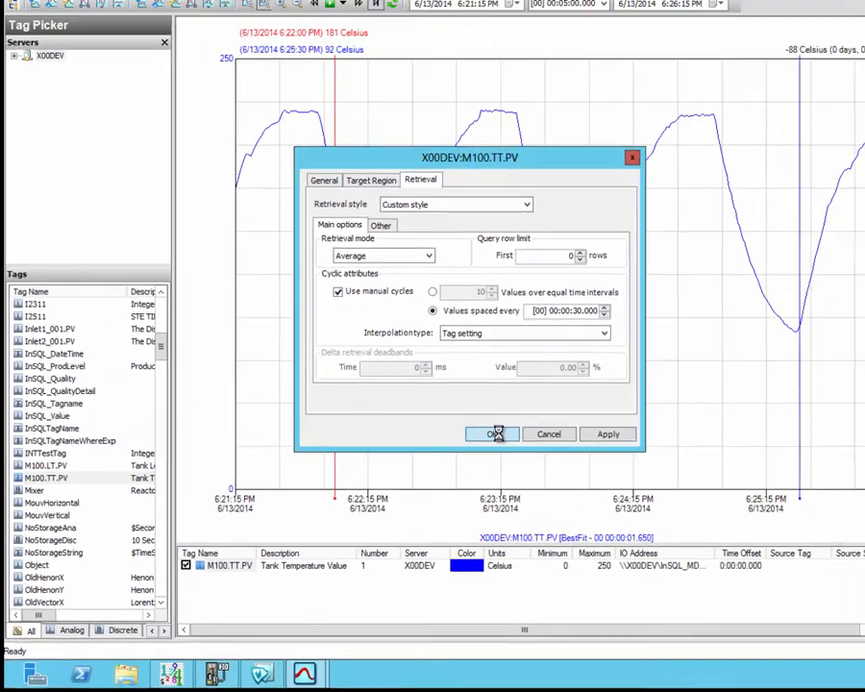
left_click(582, 387)
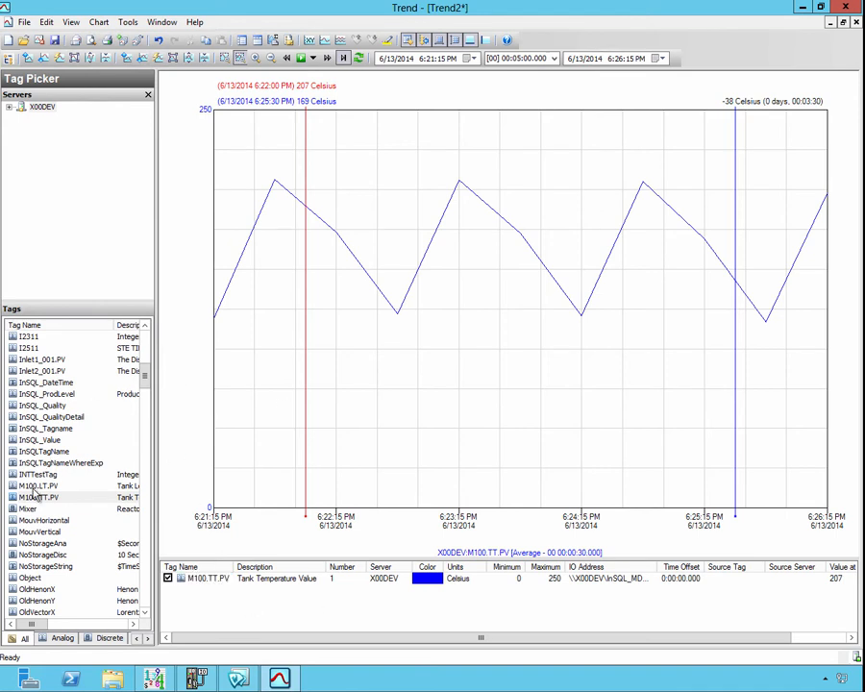
Step: Add a second M100.TT.PV pen and switch the chart to stacked pen regions
left_click(29, 496)
left_click_drag(29, 496, 197, 615)
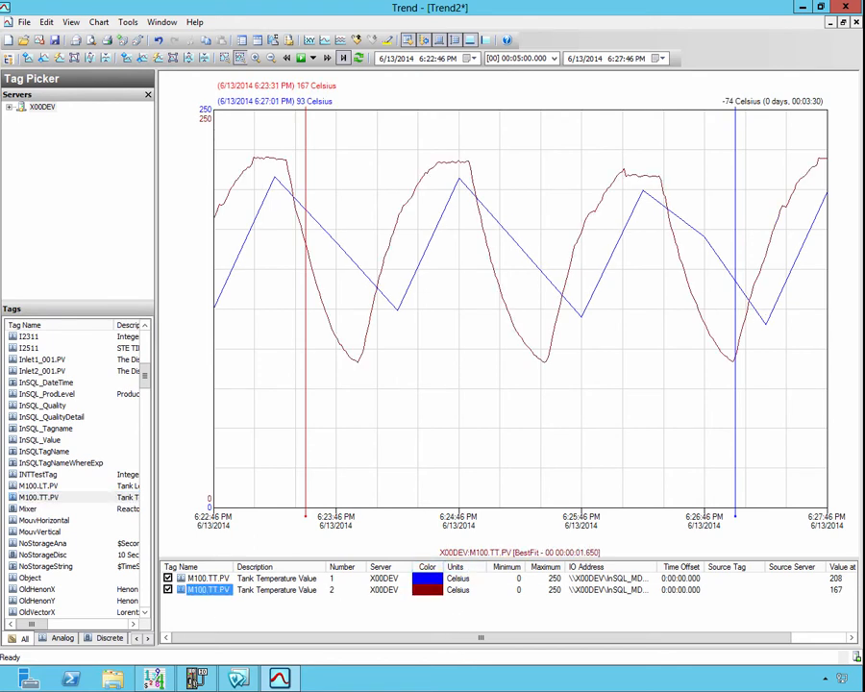
left_click(341, 41)
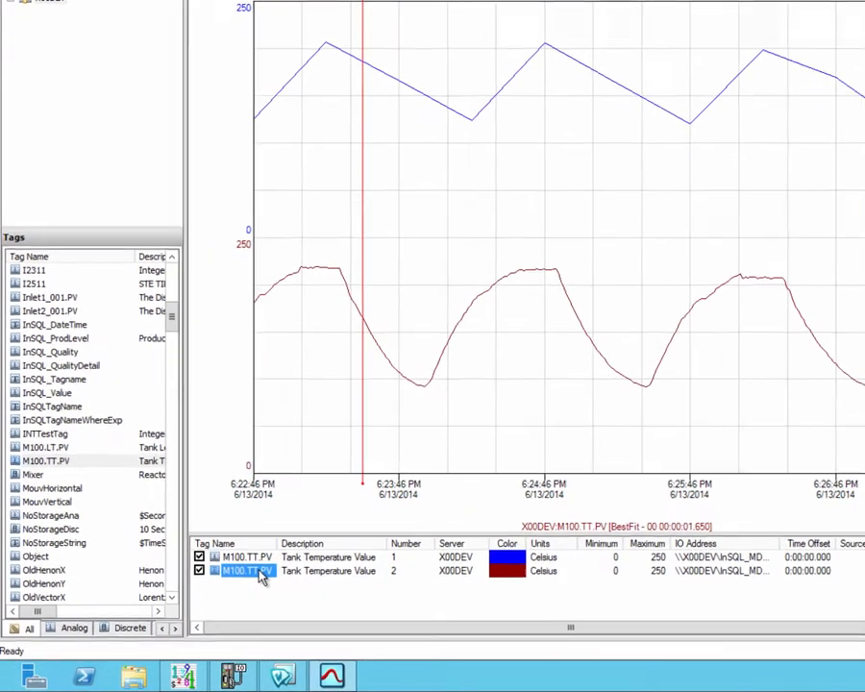
Step: Configure the second pen for custom Average retrieval every 30 seconds with the Remove outliers transformation
right_click(220, 591)
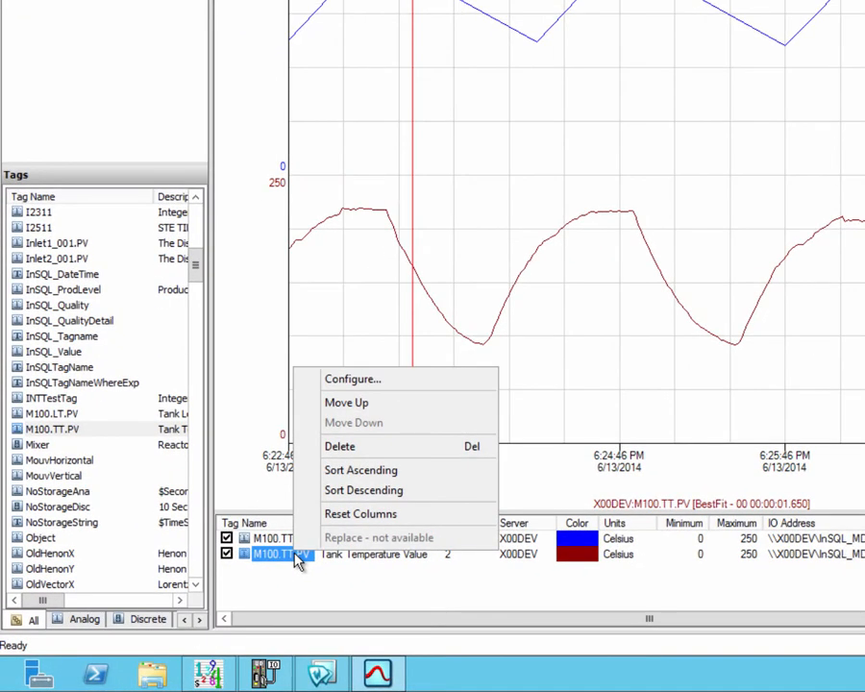
left_click(362, 381)
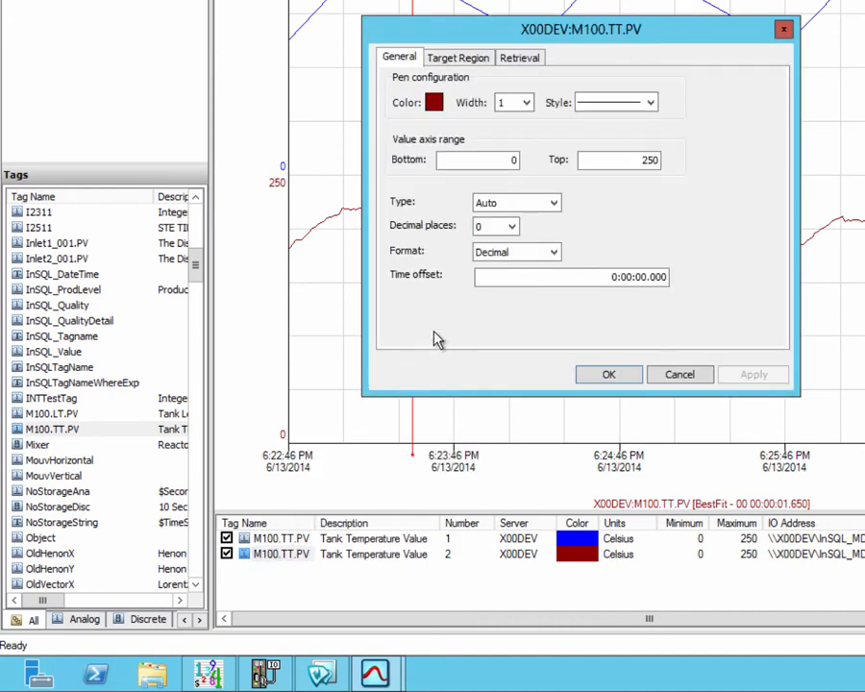
left_click(541, 58)
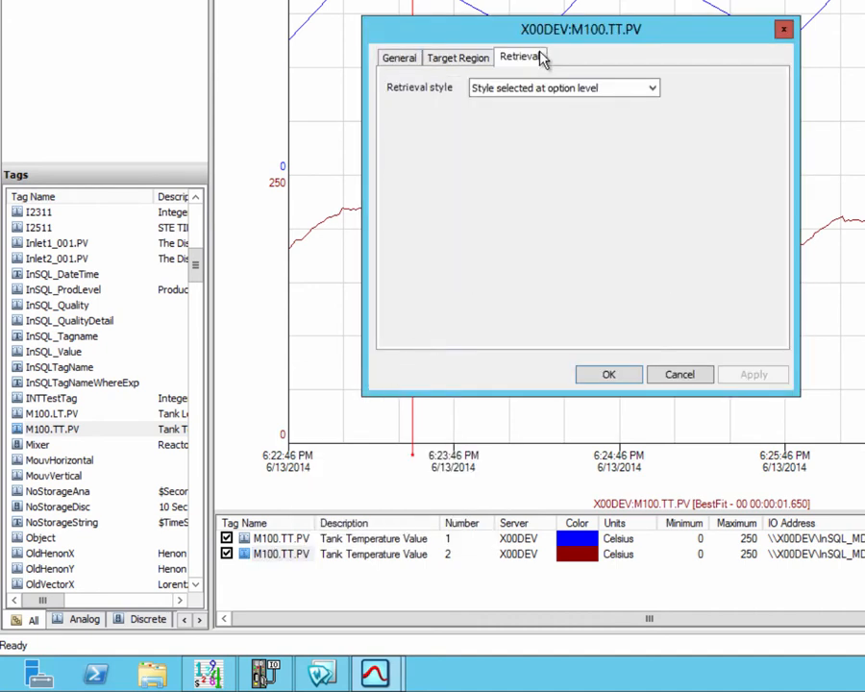
left_click(558, 90)
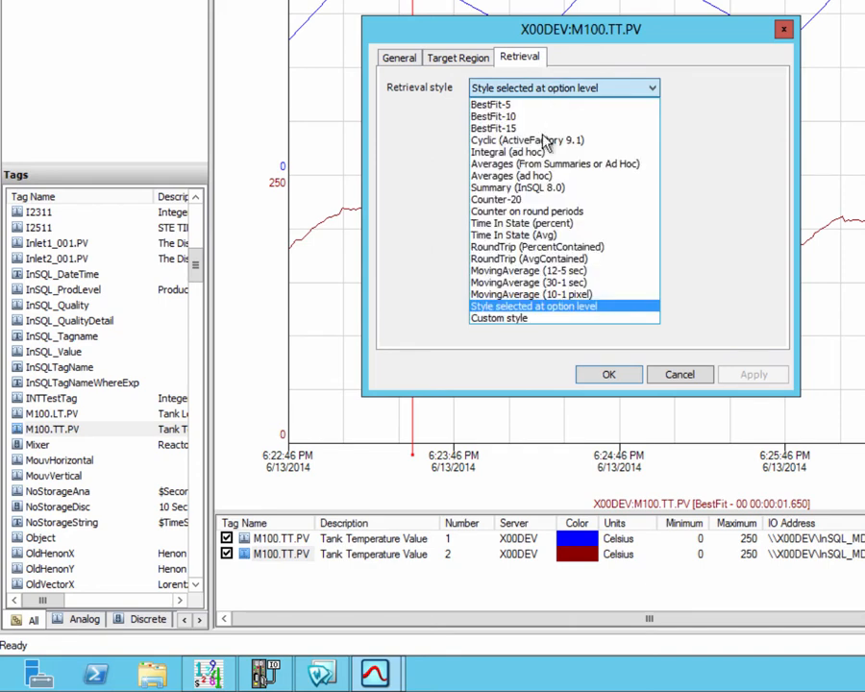
left_click(486, 318)
left_click(527, 154)
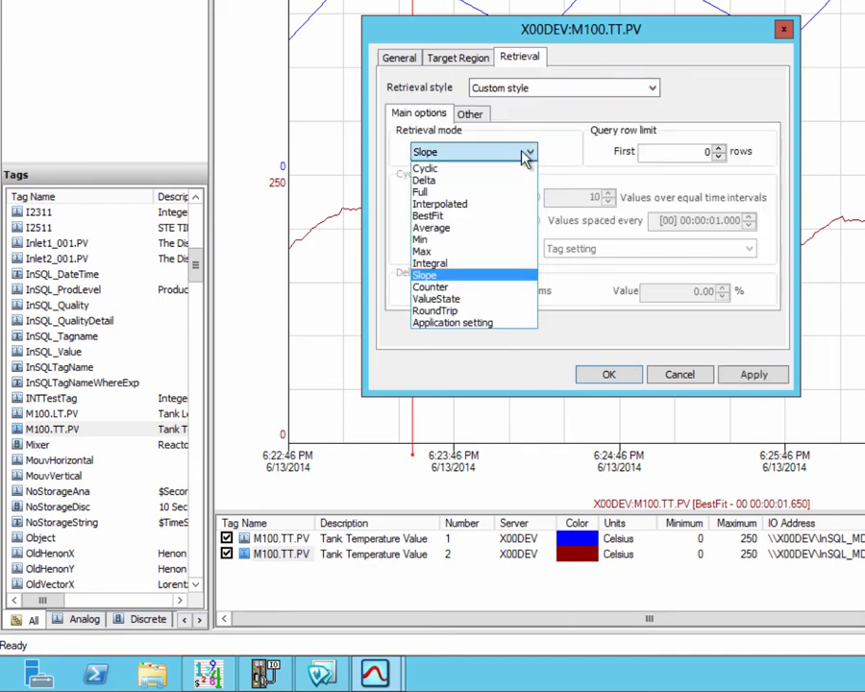
left_click(440, 229)
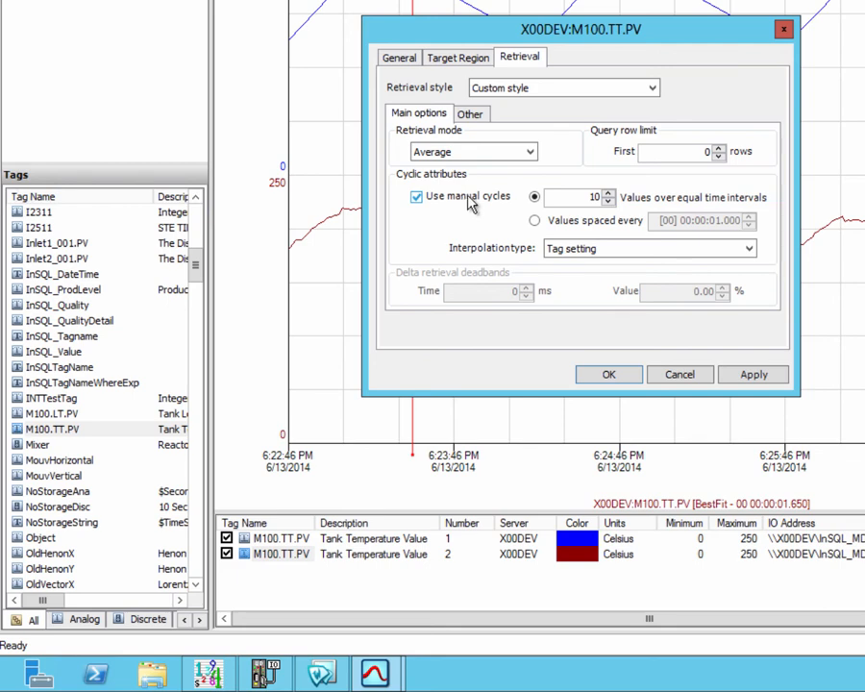
left_click(535, 221)
left_click(712, 221)
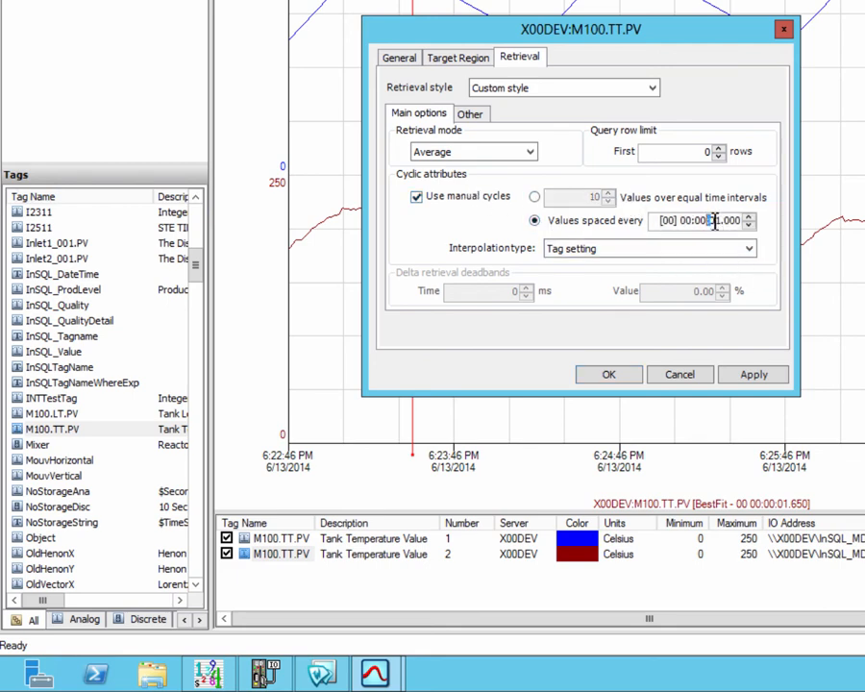
type("30")
left_click(470, 115)
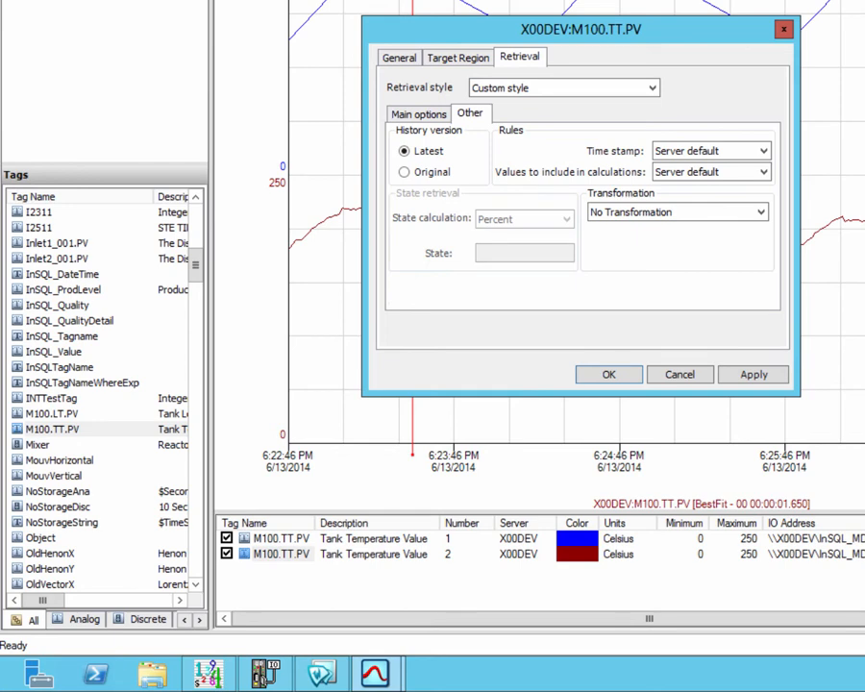
left_click(677, 211)
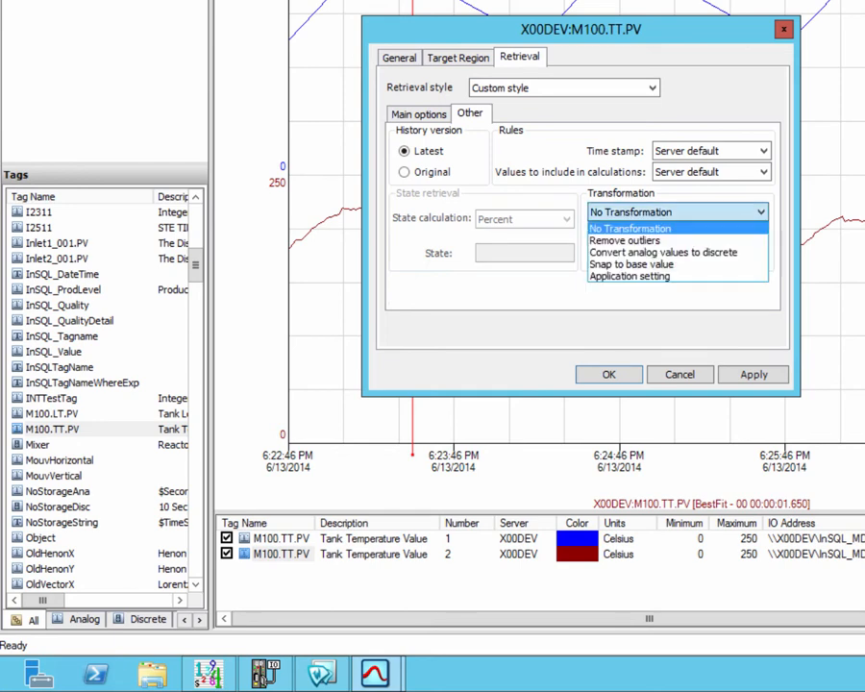
left_click(654, 241)
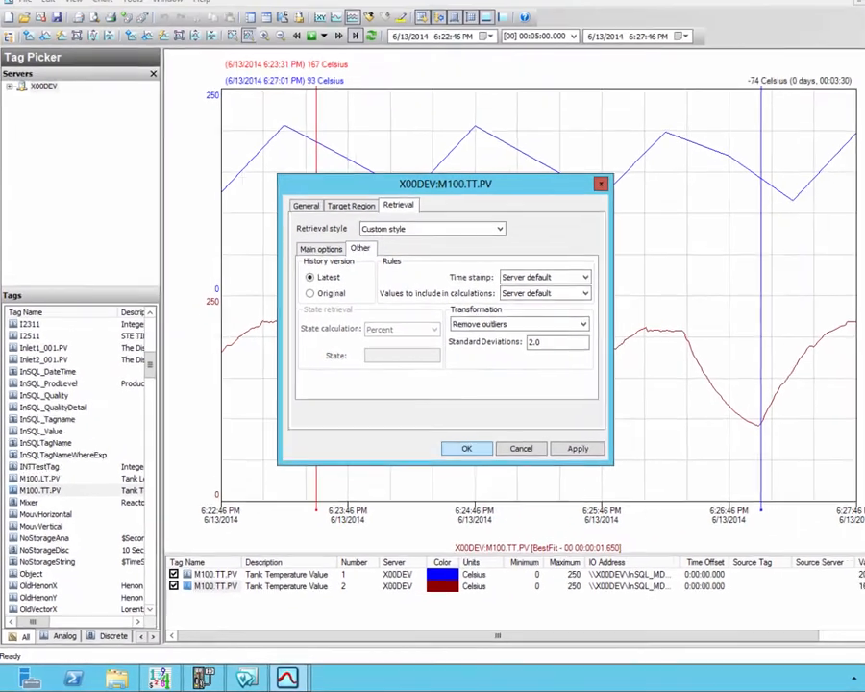
key("Return")
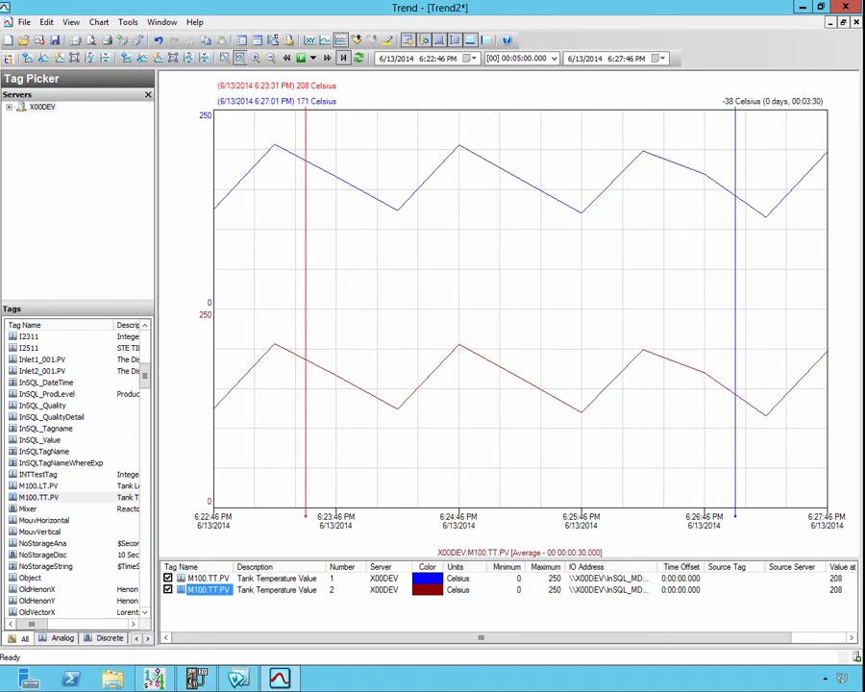
Step: Add a third M100.TT.PV pen and configure it for custom Average retrieval with values spaced every 30 seconds
left_click(39, 497)
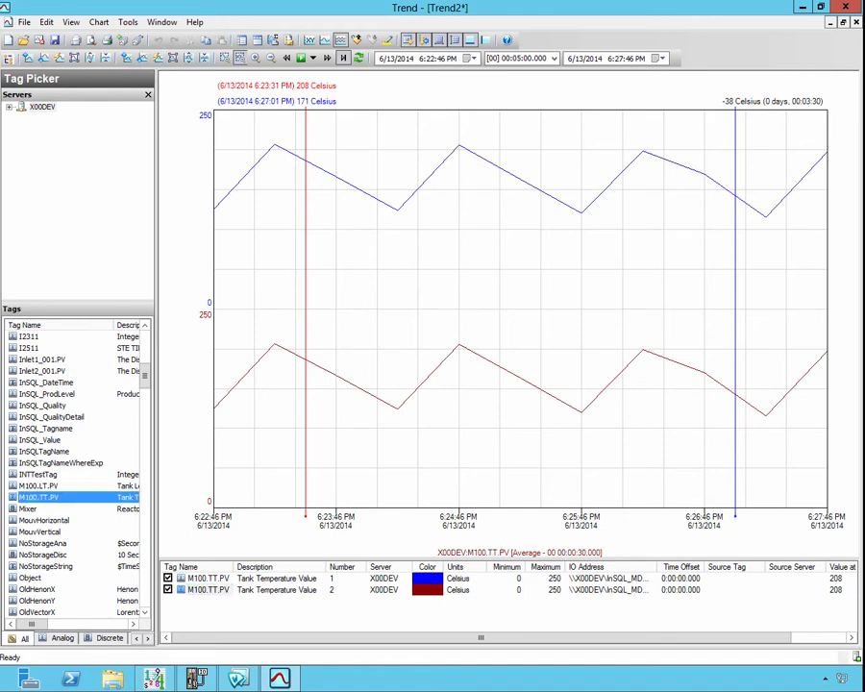
double_click(38, 497)
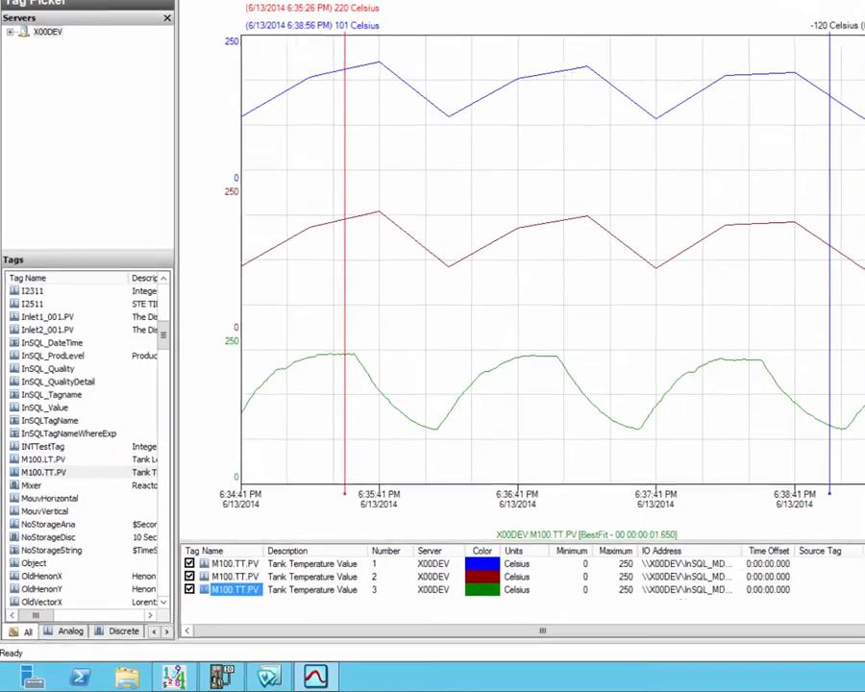
right_click(214, 598)
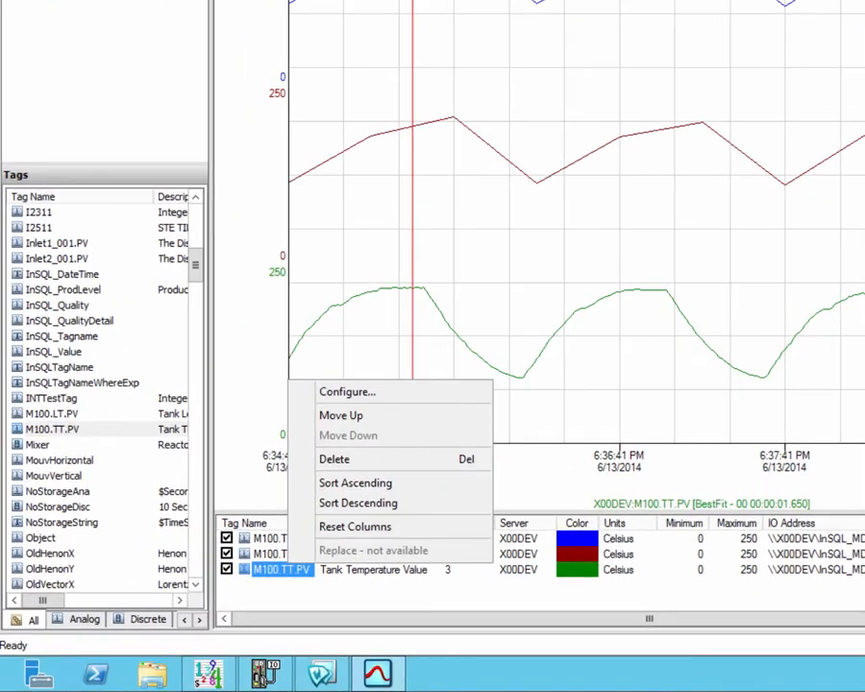
key("Return")
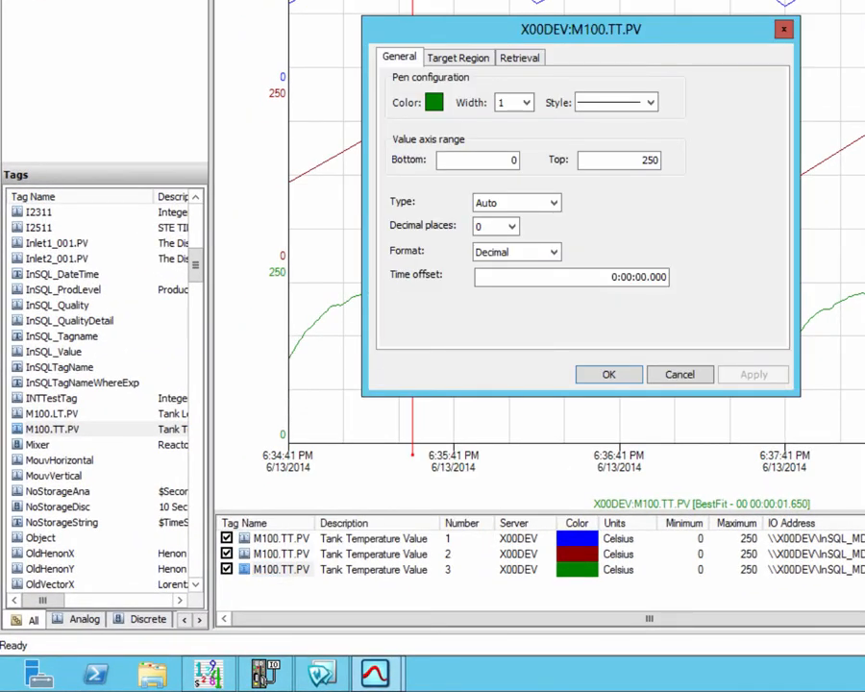
key("ctrl+shift+Tab")
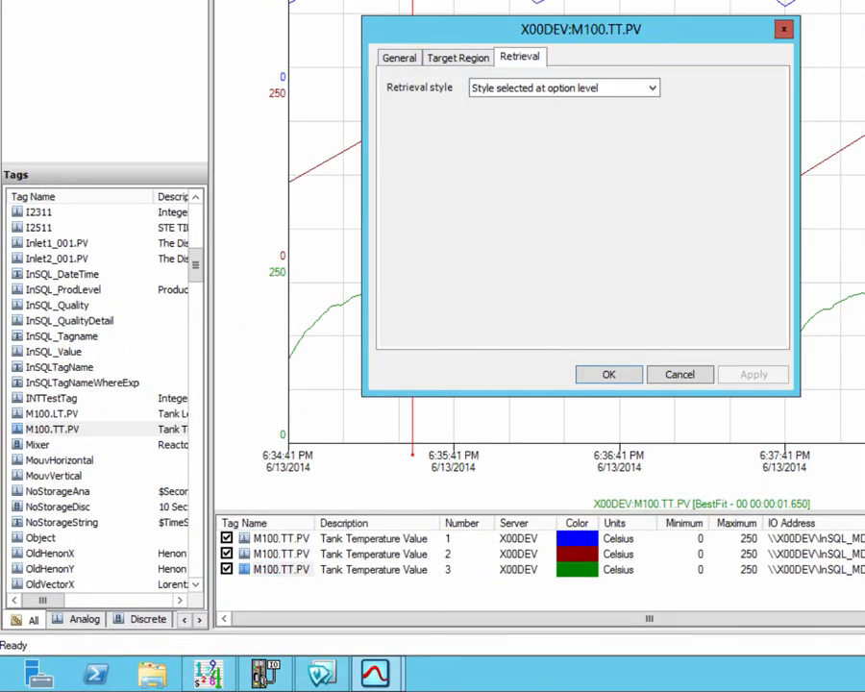
key("alt+Down")
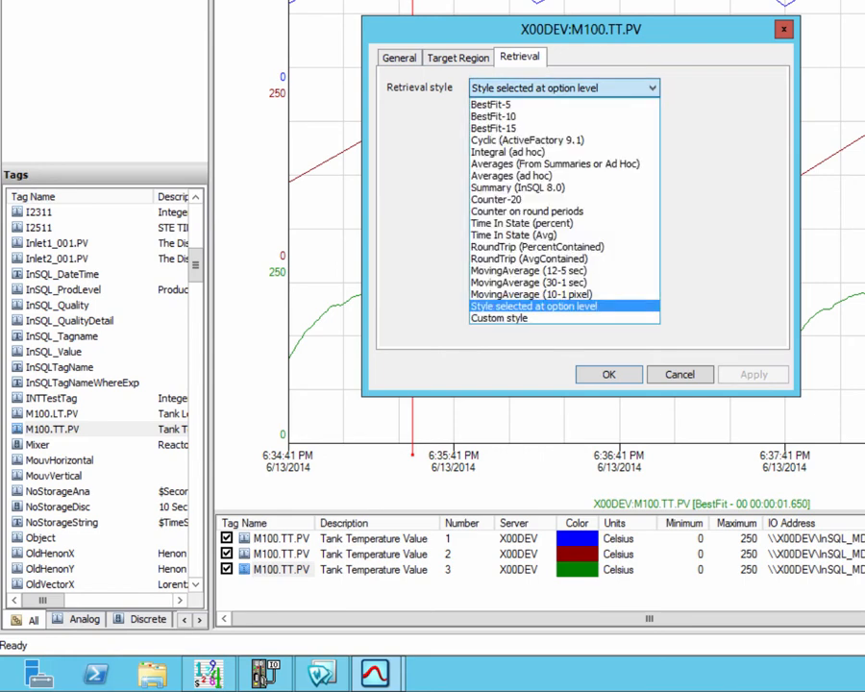
key("Return")
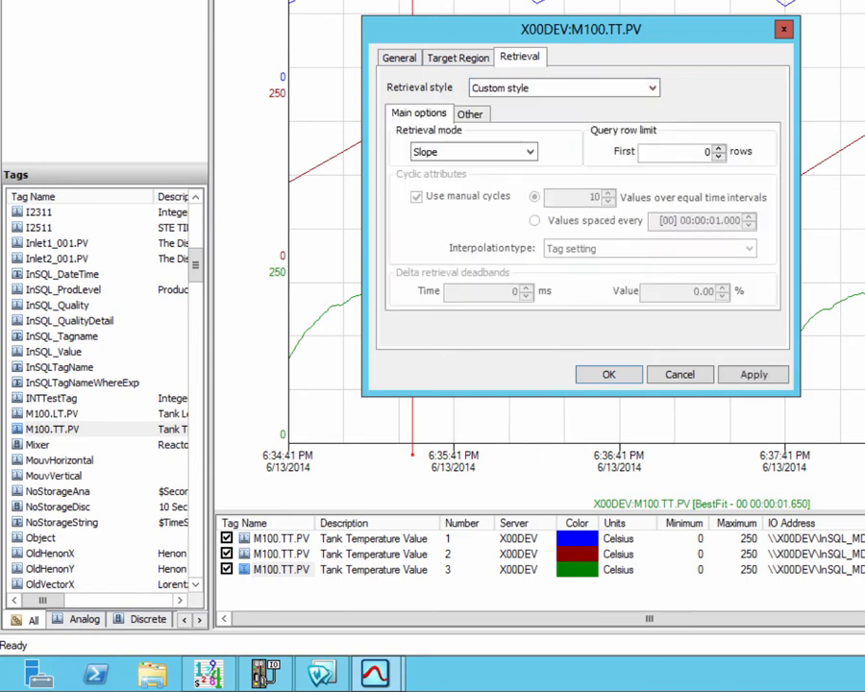
key("alt+Down")
key("i")
key("a")
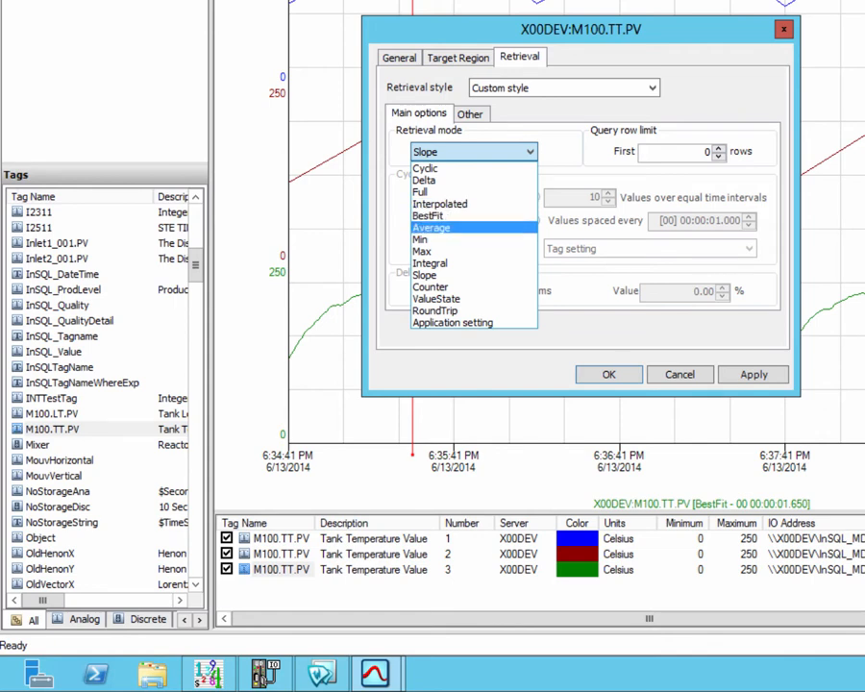
key("Return")
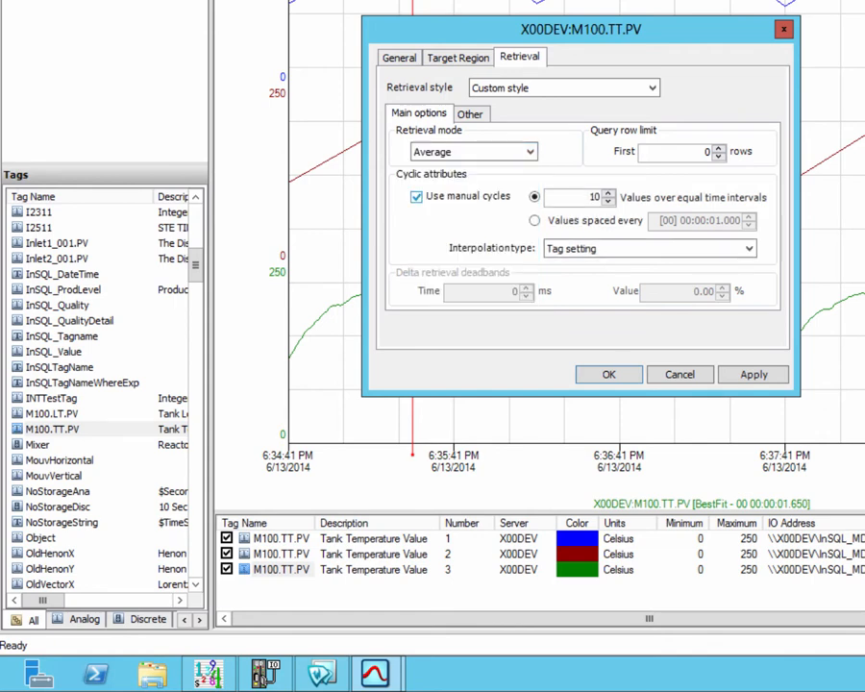
left_click(535, 220)
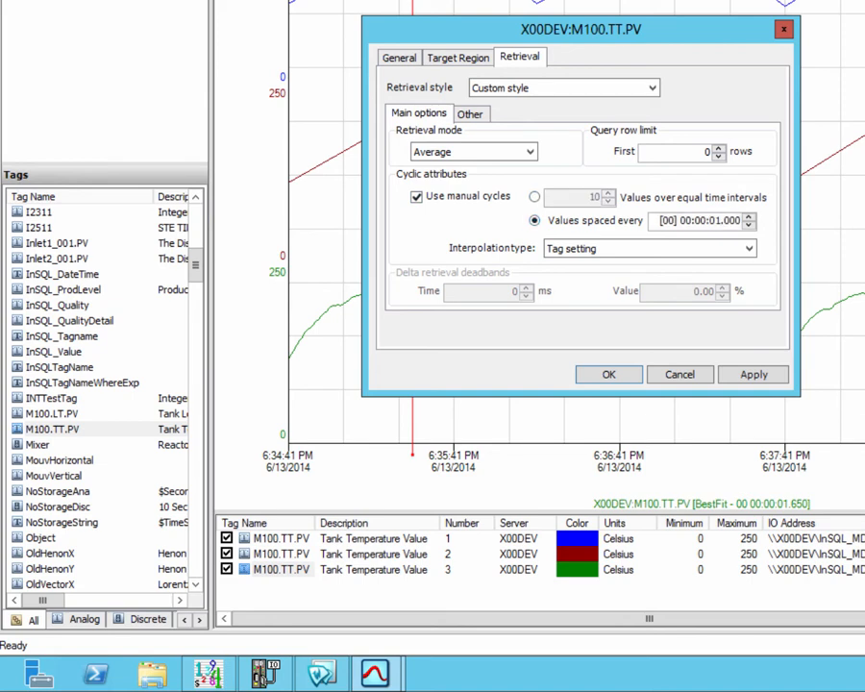
left_click(725, 220)
type("30")
Step: Apply the Remove outliers transformation with 1.0 standard deviations to the third pen and confirm
left_click(470, 114)
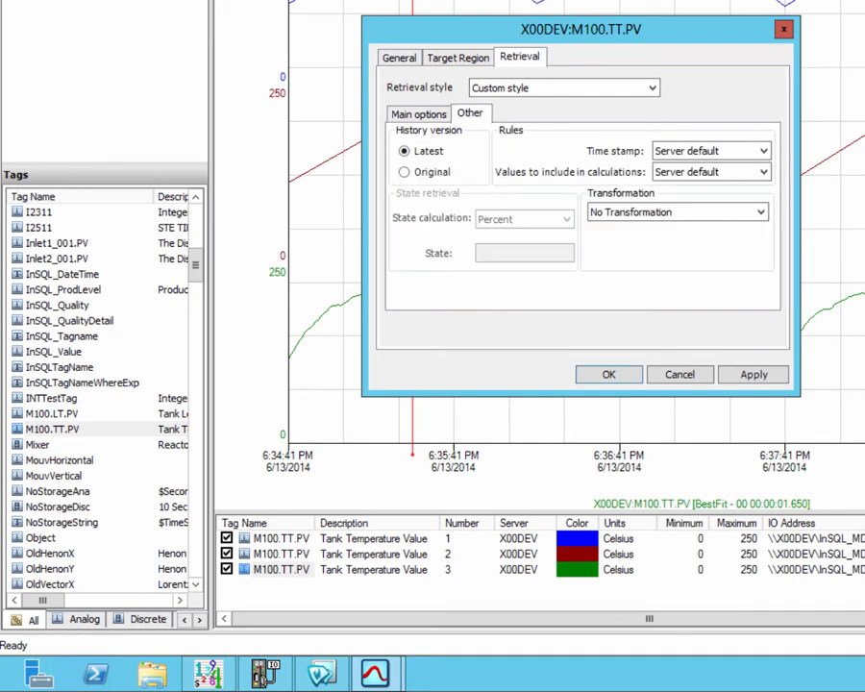
left_click(678, 211)
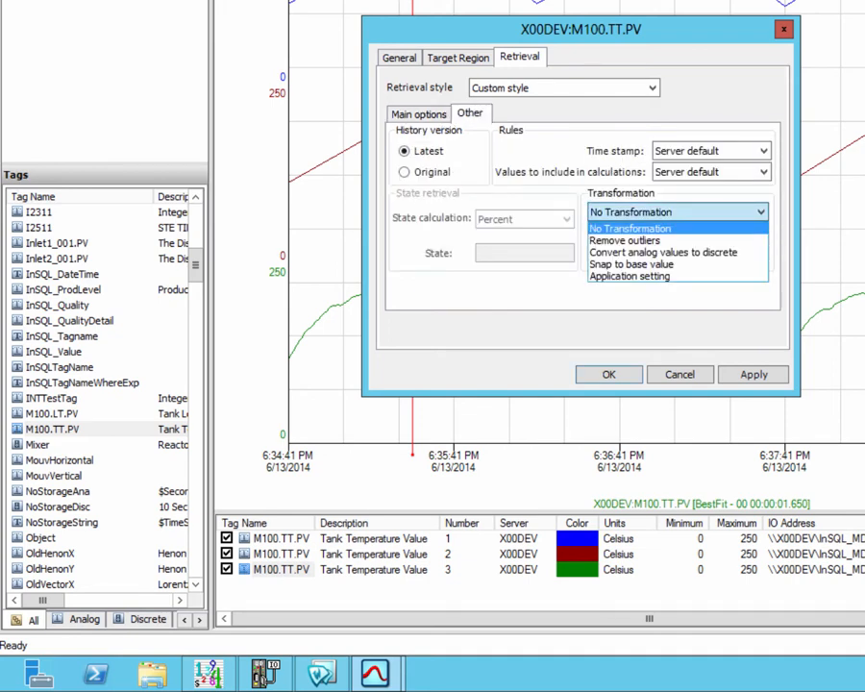
key("Down")
key("Return")
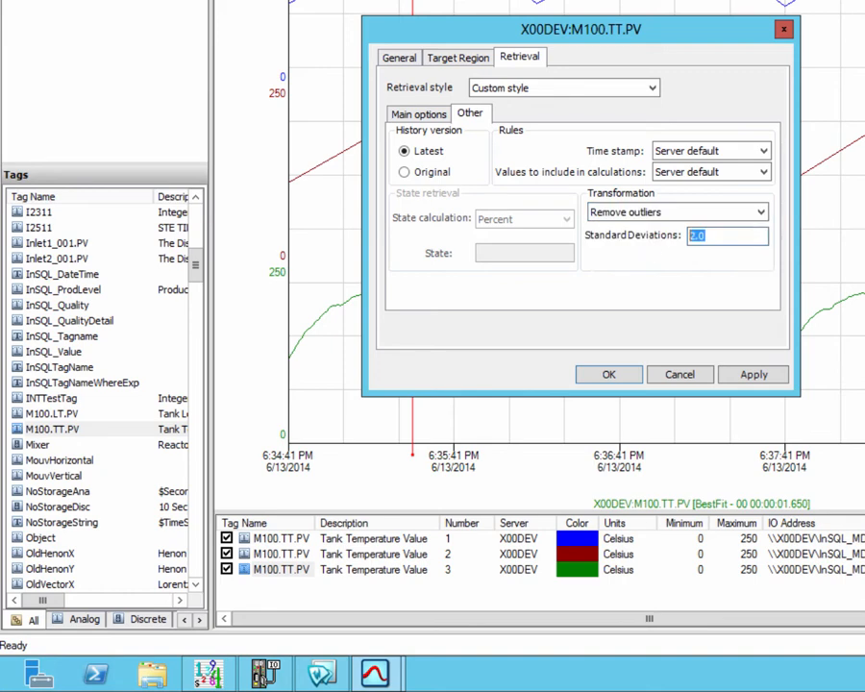
type("1.0")
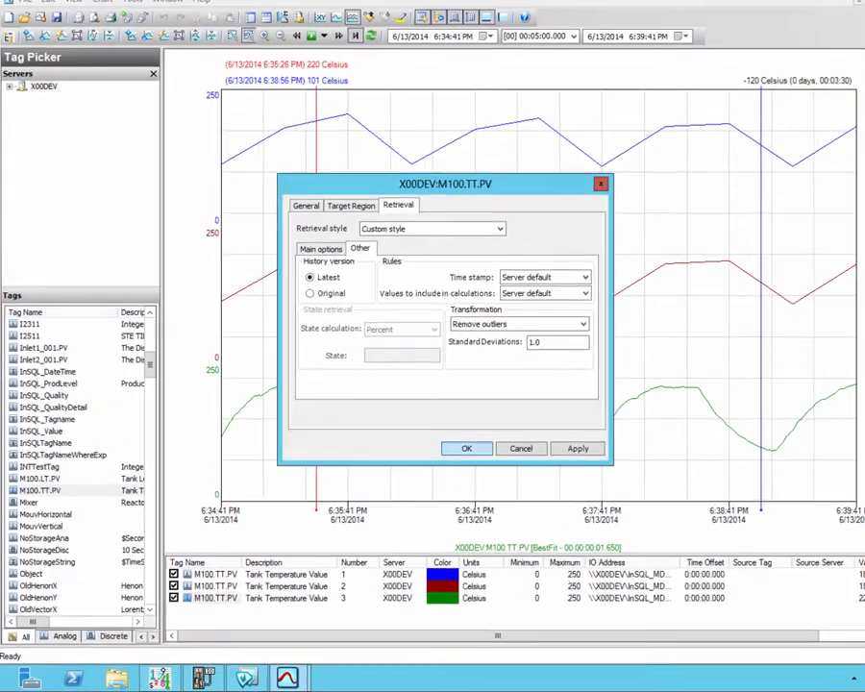
key("Return")
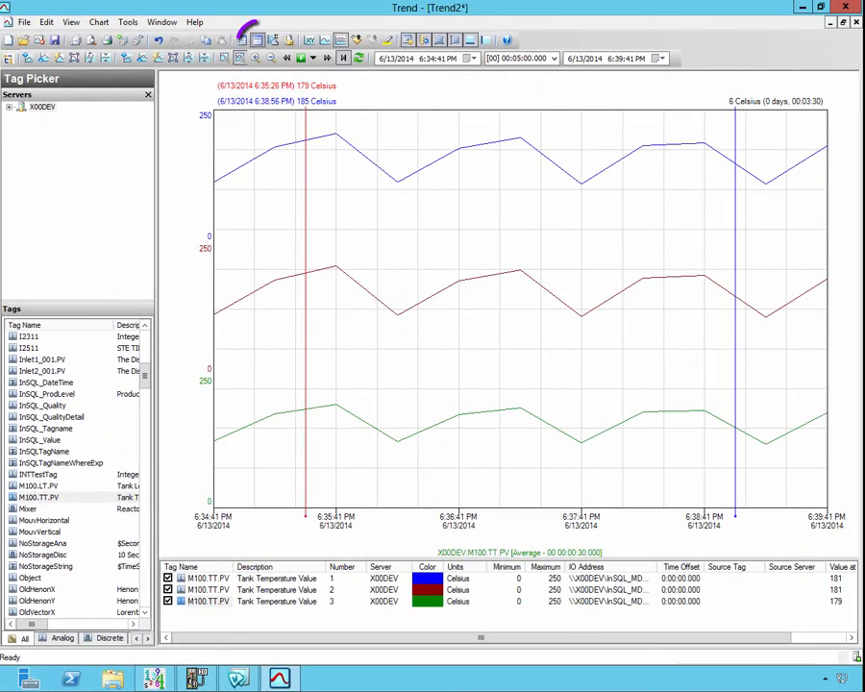
Step: Open the wide-format data log to compare the three pens' values, then close it
left_click(257, 40)
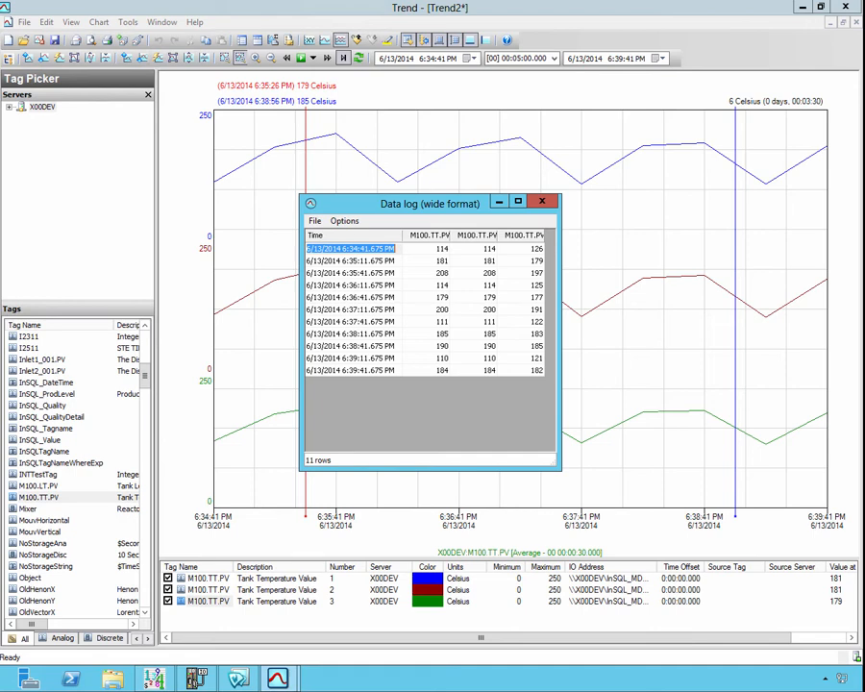
key("Escape")
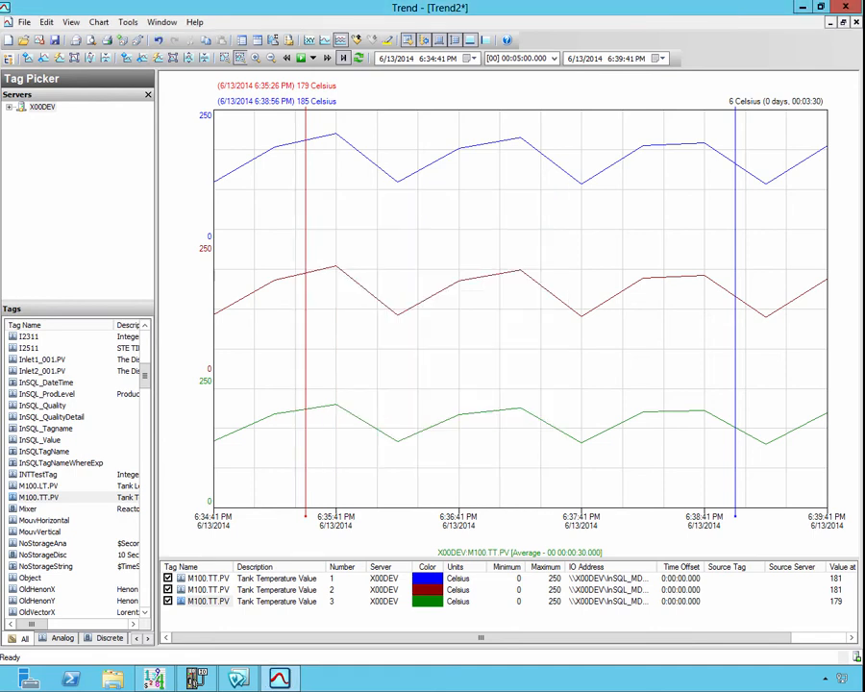
Step: Save the trend as Remove Outliers and close it
key("ctrl+s")
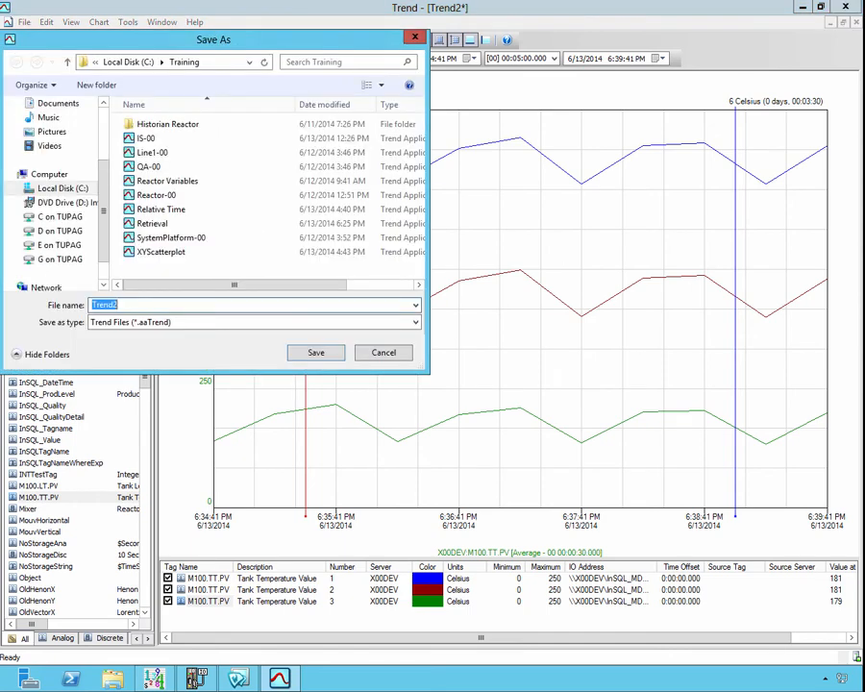
type("Rem")
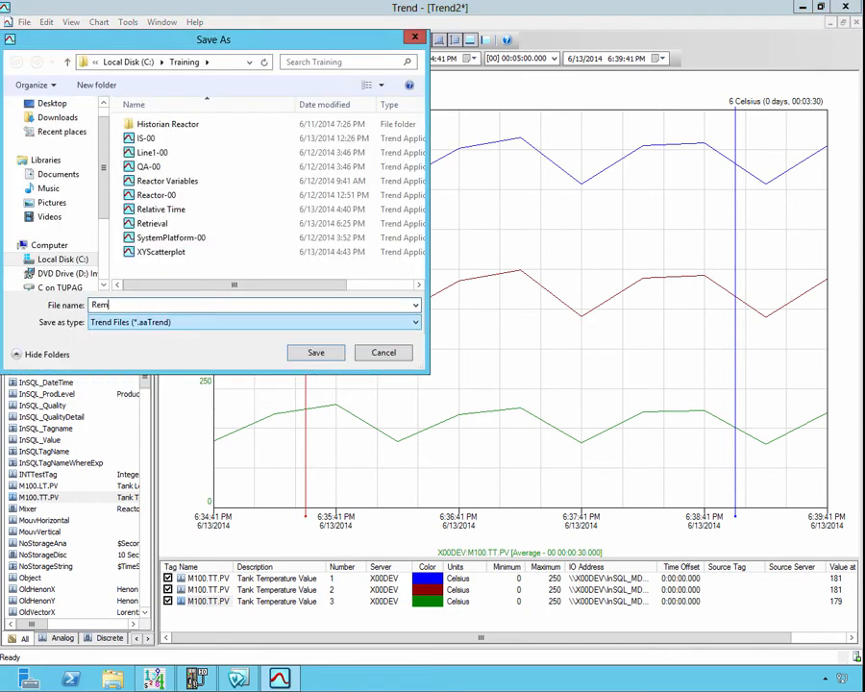
type("ove Outliers")
key("Return")
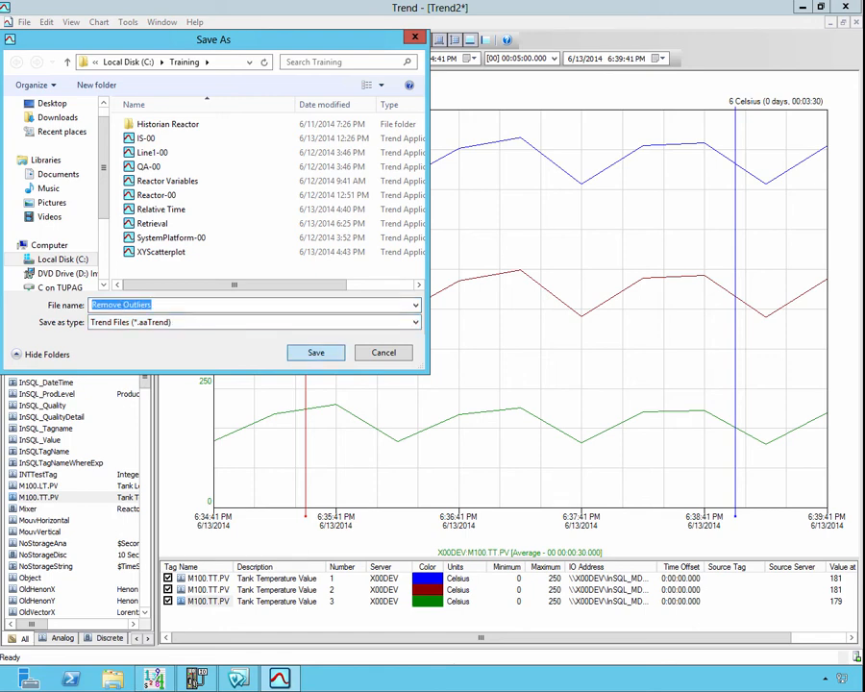
key("ctrl+F4")
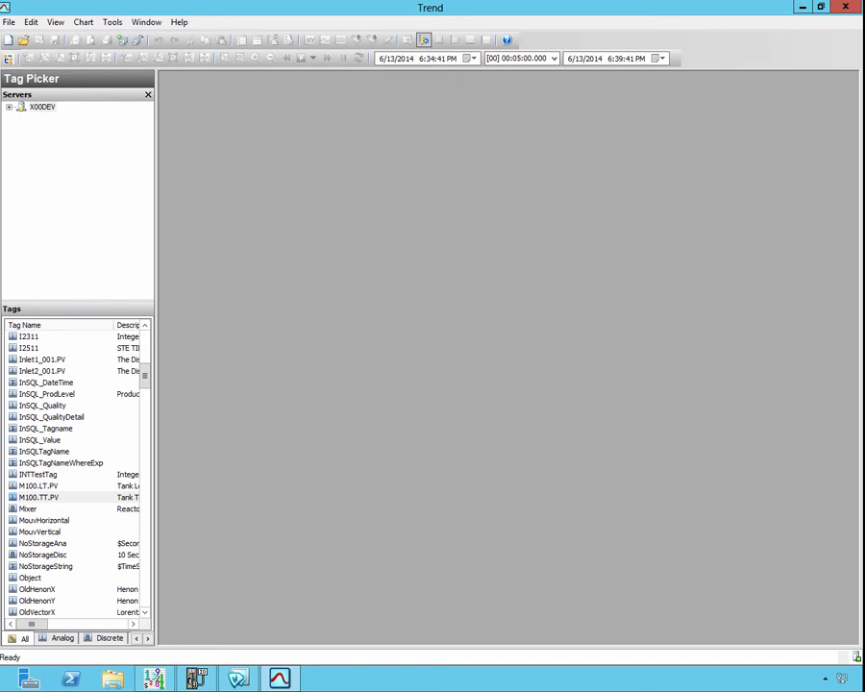
Step: Create a new trend and add the ReactTemp tag as a pen
key("ctrl+n")
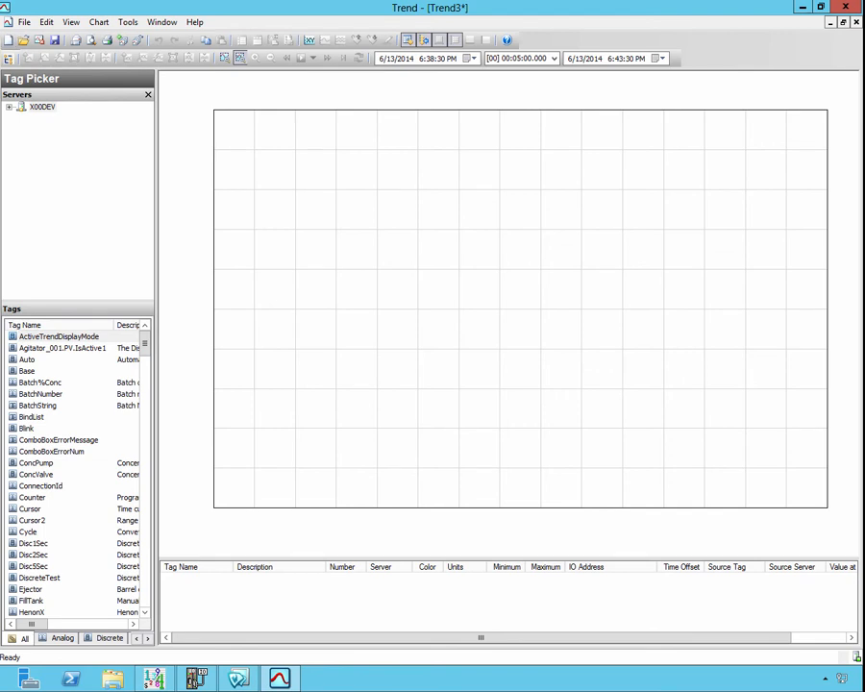
scroll(77, 471, "down", 13)
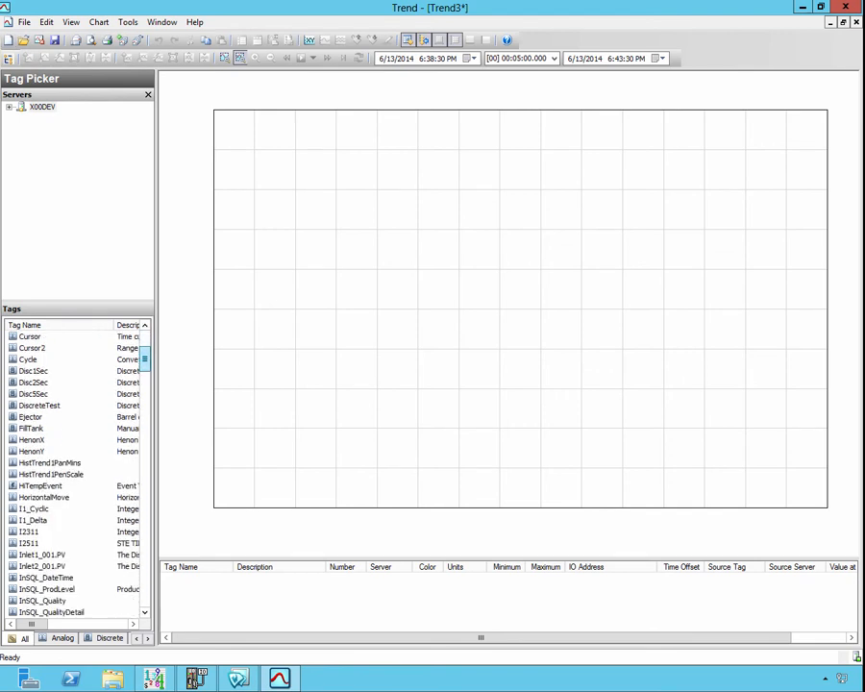
scroll(77, 471, "down", 7)
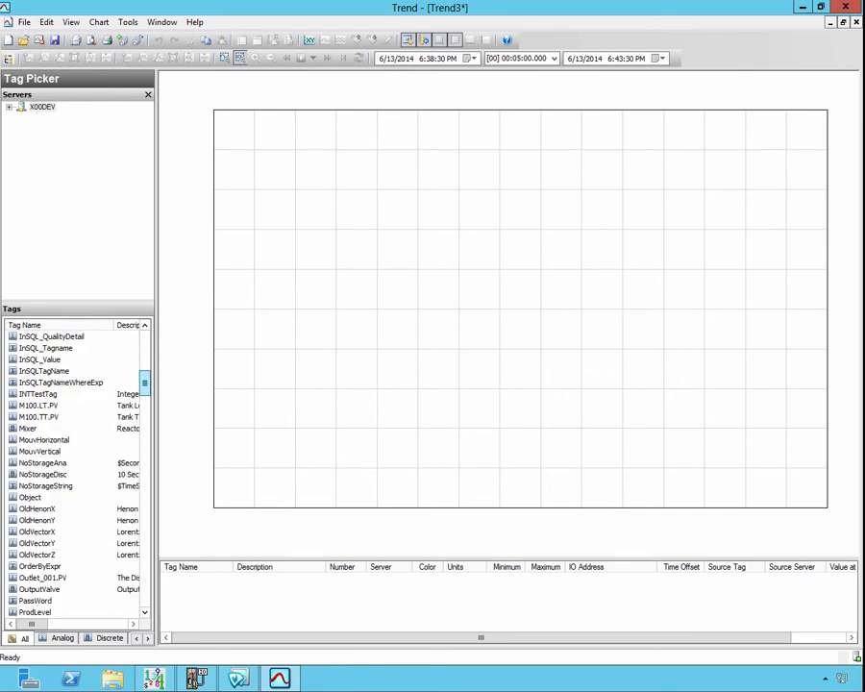
left_click(36, 555)
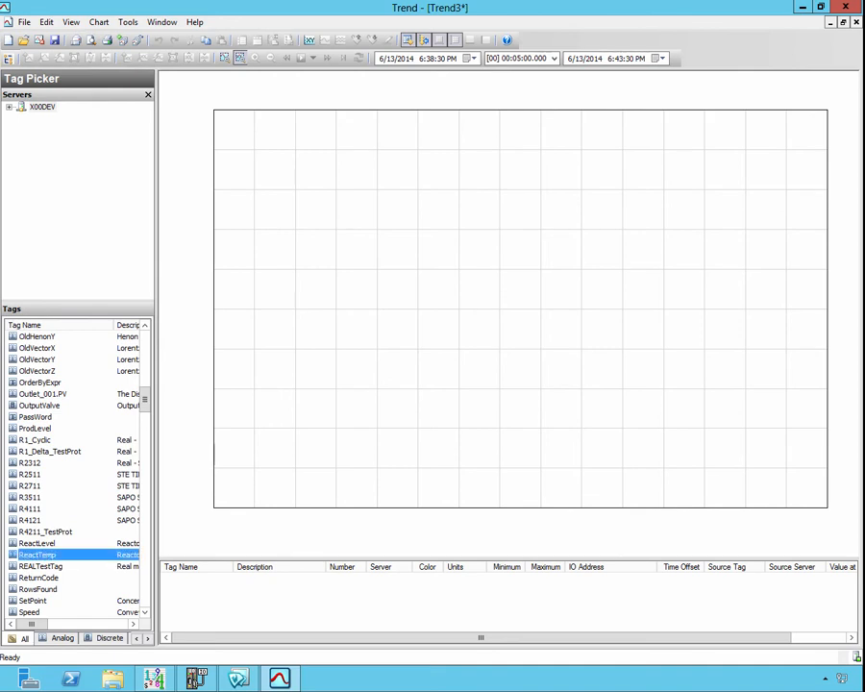
double_click(37, 555)
Step: Add a second ReactTemp pen to the trend
left_click(36, 543)
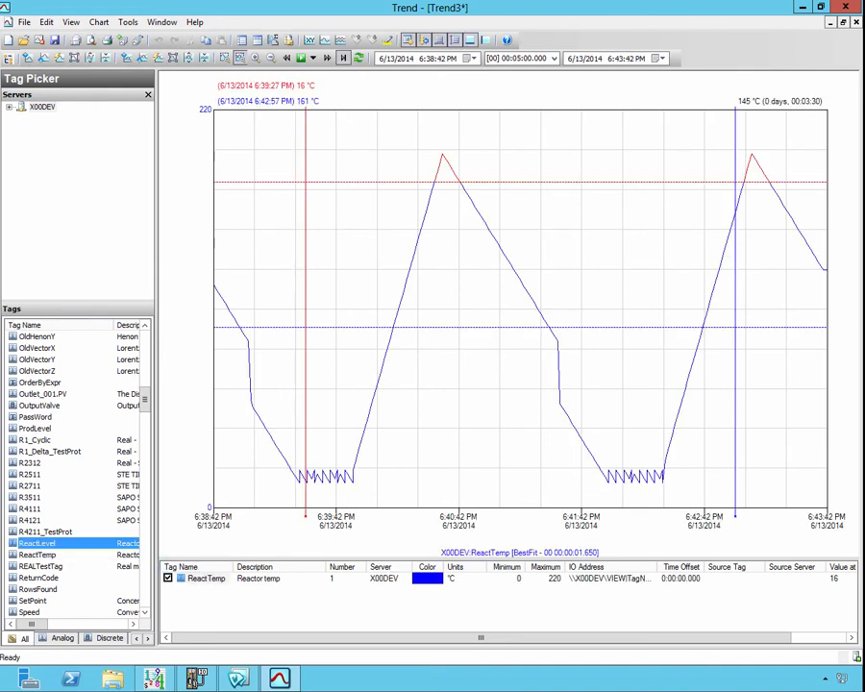
left_click(36, 555)
double_click(37, 555)
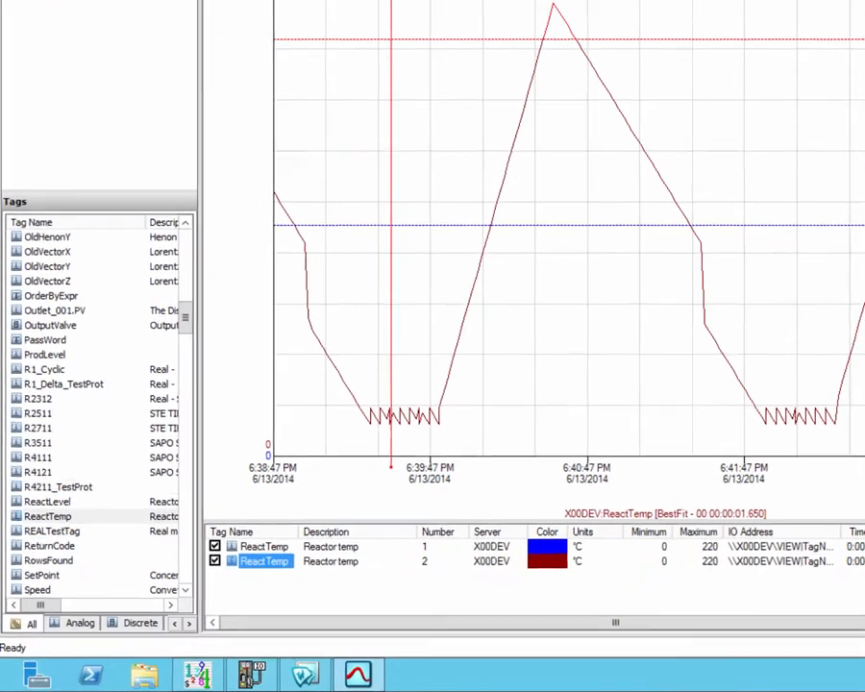
Step: Configure the first ReactTemp pen for custom style retrieval using Delta mode and confirm
right_click(197, 577)
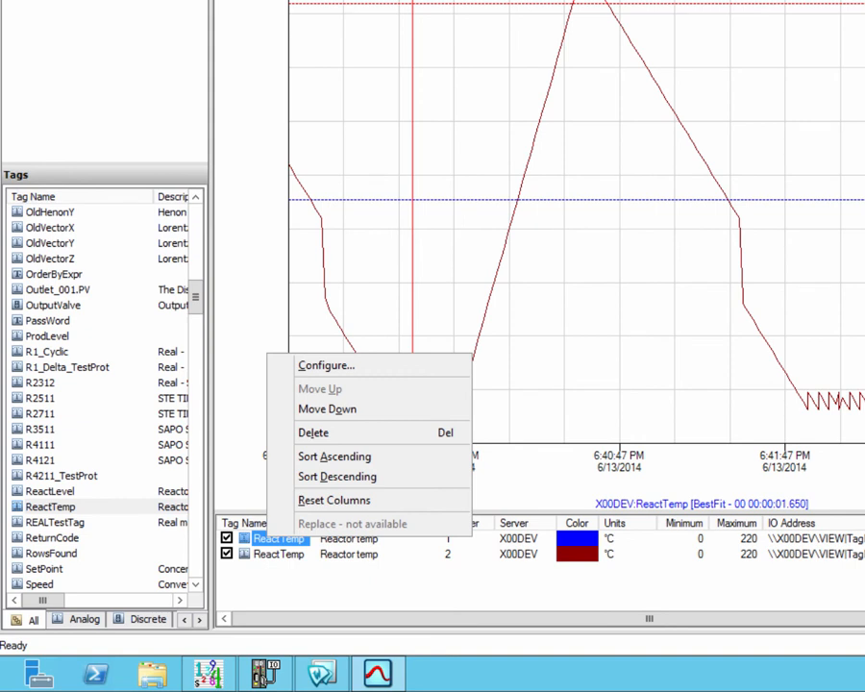
left_click(327, 366)
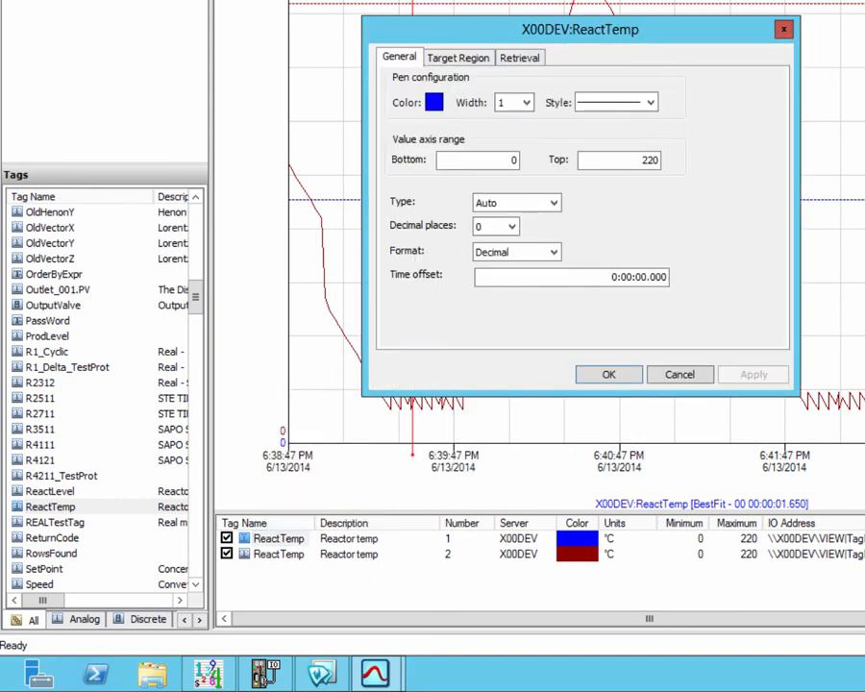
left_click(519, 56)
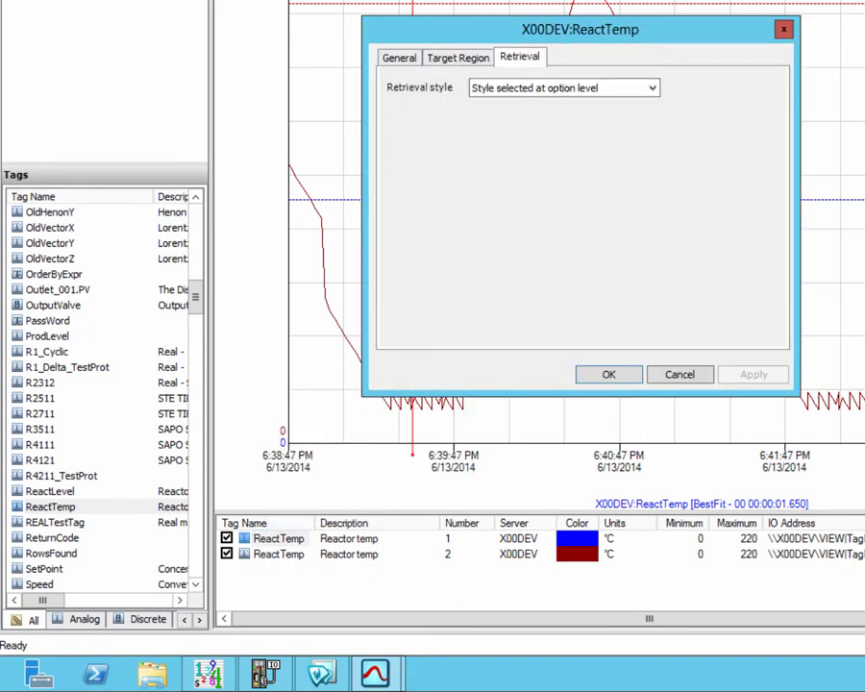
key("alt+Down")
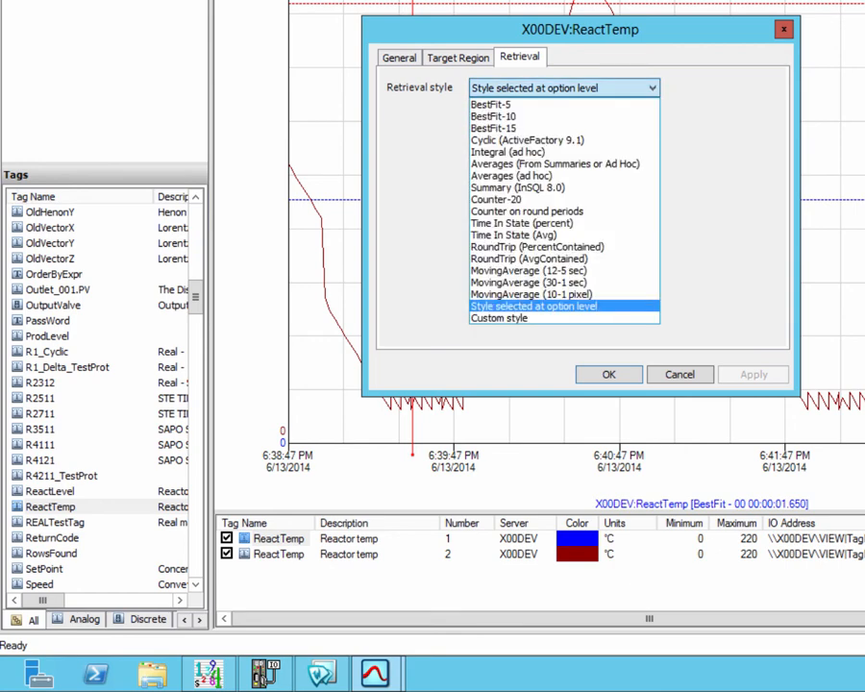
key("Up")
key("Up")
key("Down")
key("Down")
key("Down")
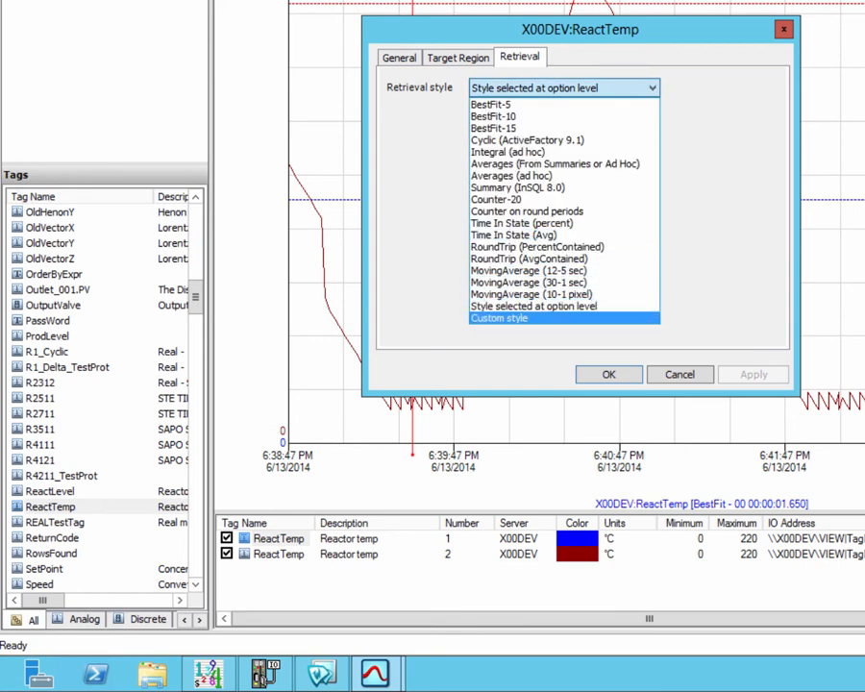
key("Return")
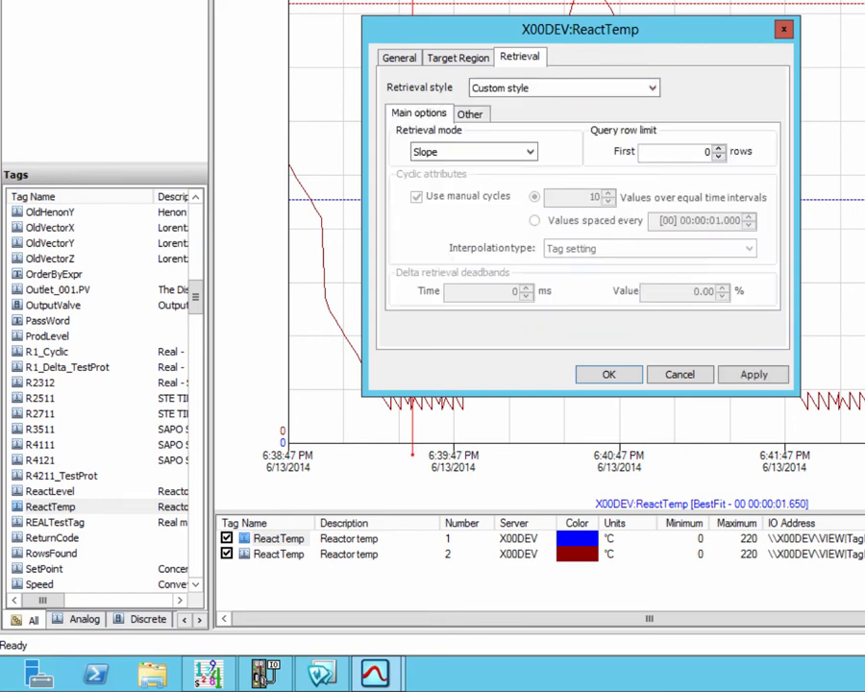
key("alt+Down")
key("Up")
key("Up")
key("Up")
key("Up")
key("Up")
key("Up")
key("Up")
key("Up")
key("Return")
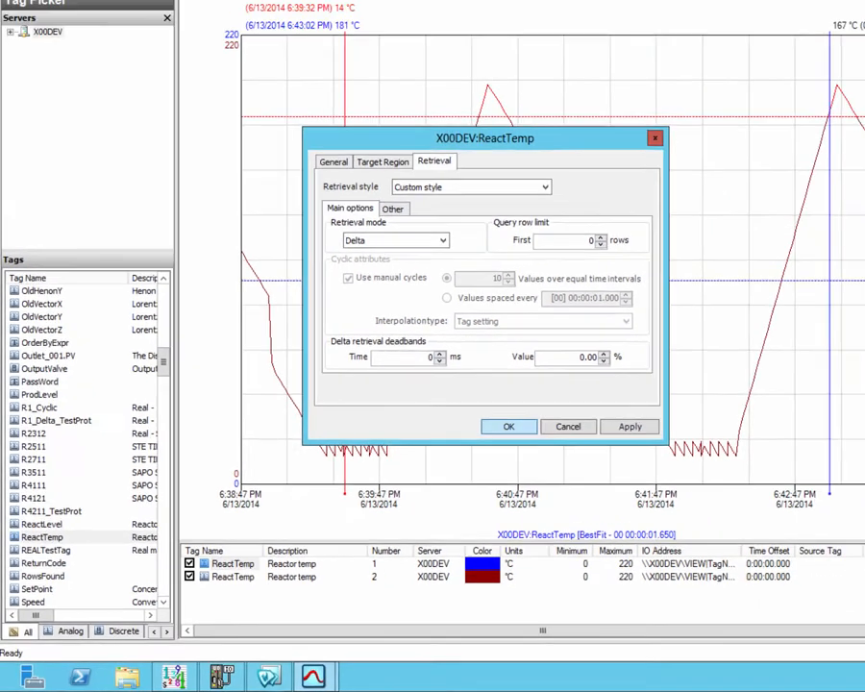
key("Return")
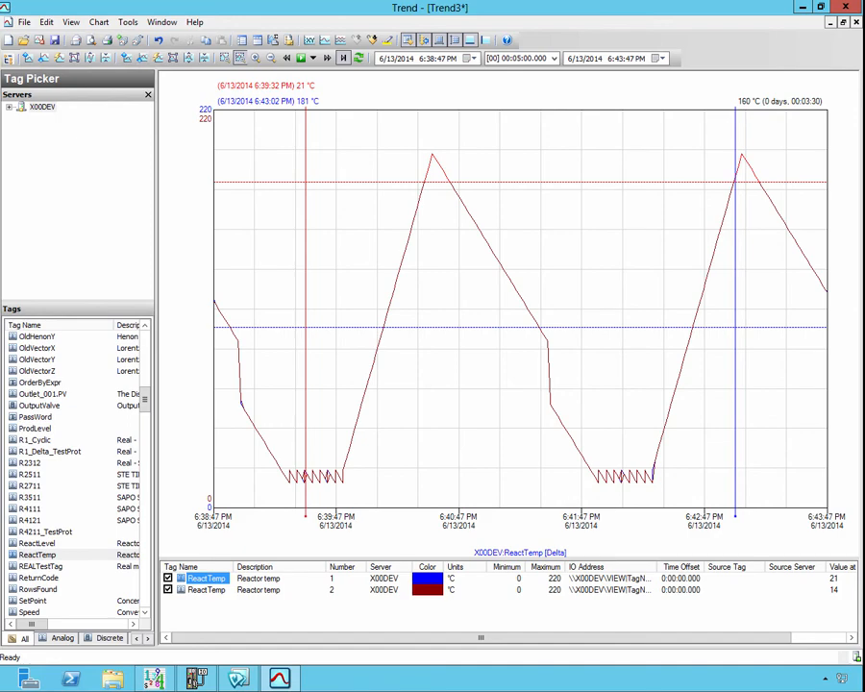
Step: Configure the second ReactTemp pen for custom style retrieval using Delta mode
left_click(206, 589)
right_click(207, 589)
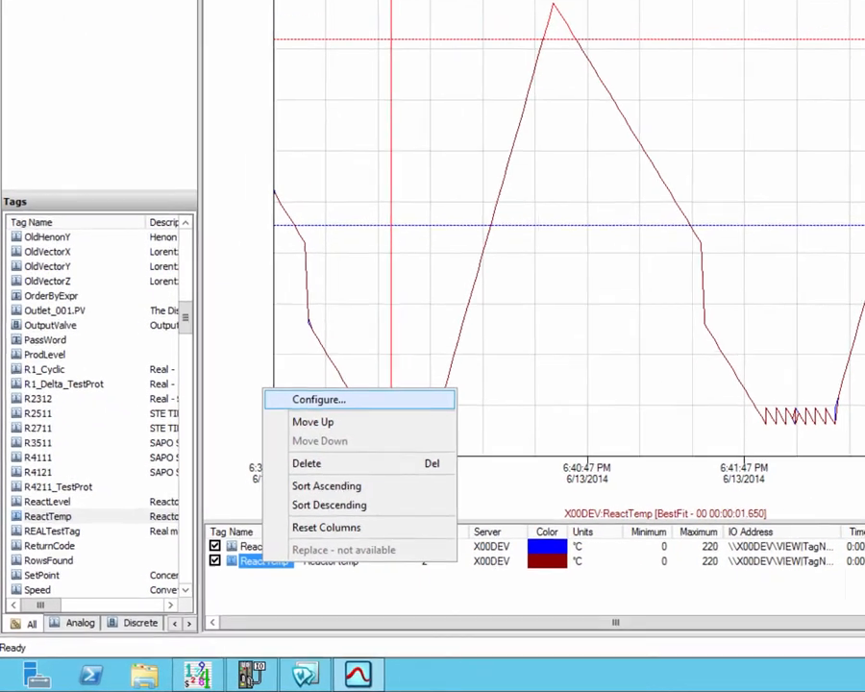
left_click(317, 399)
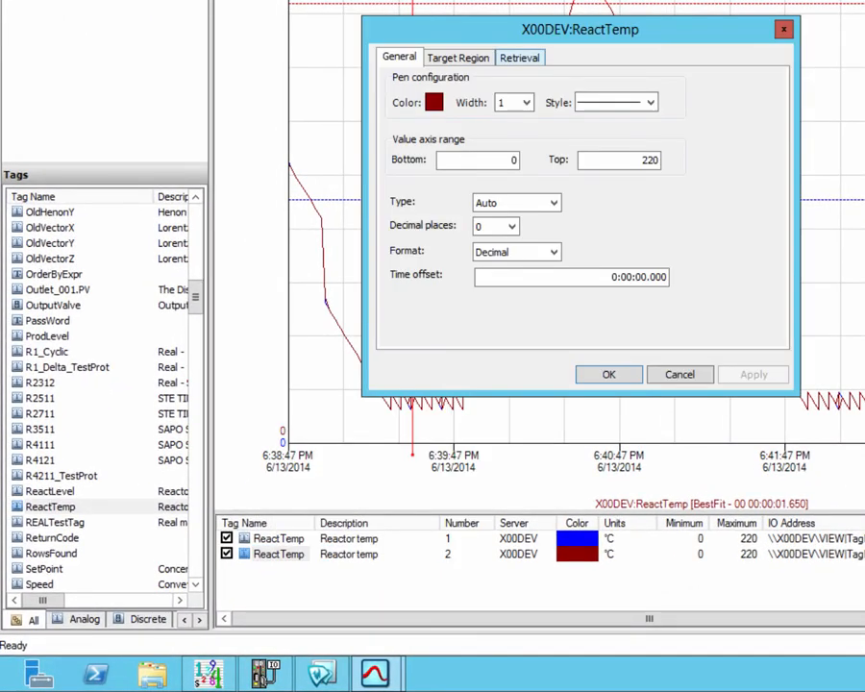
left_click(519, 57)
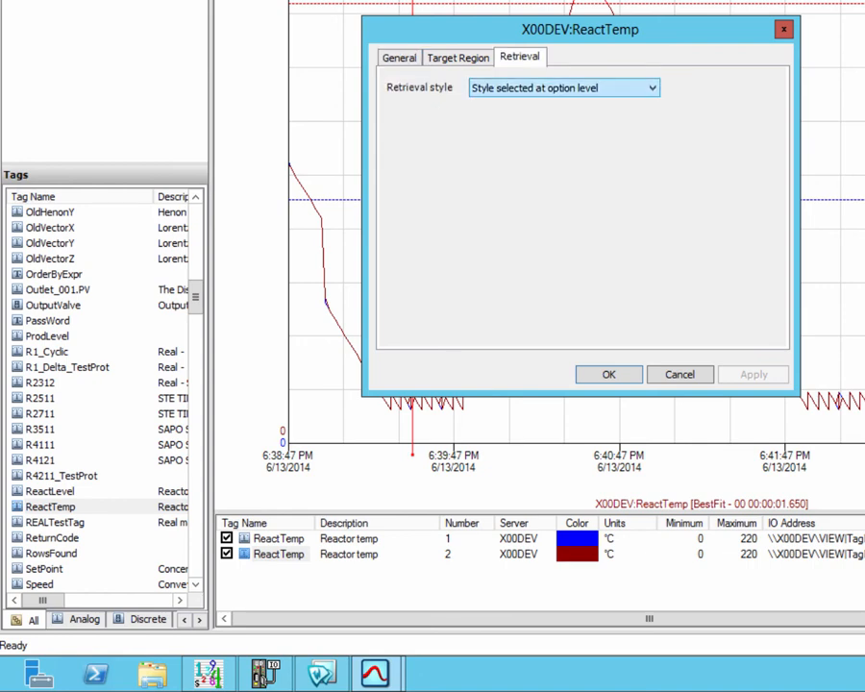
left_click(565, 87)
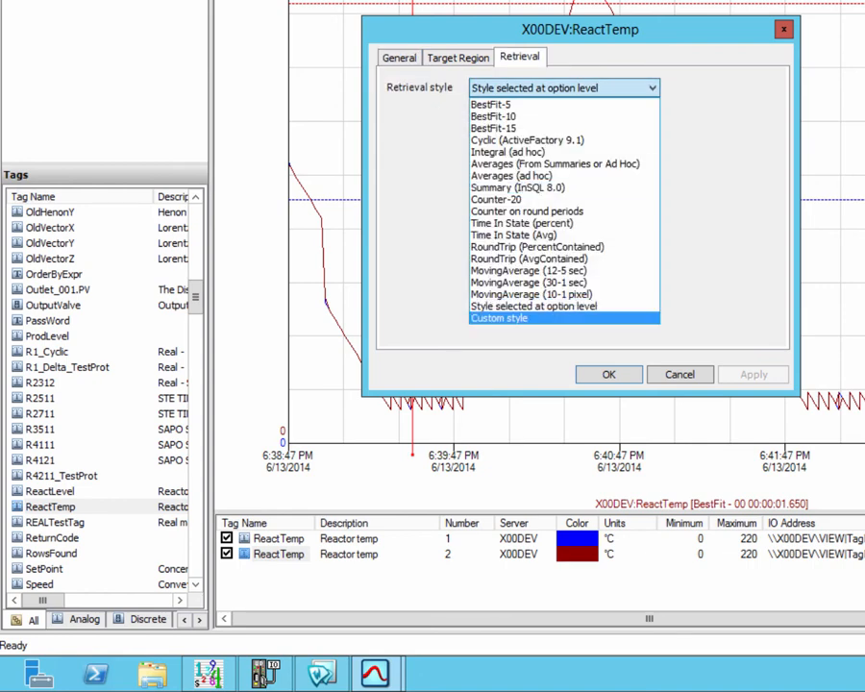
left_click(509, 388)
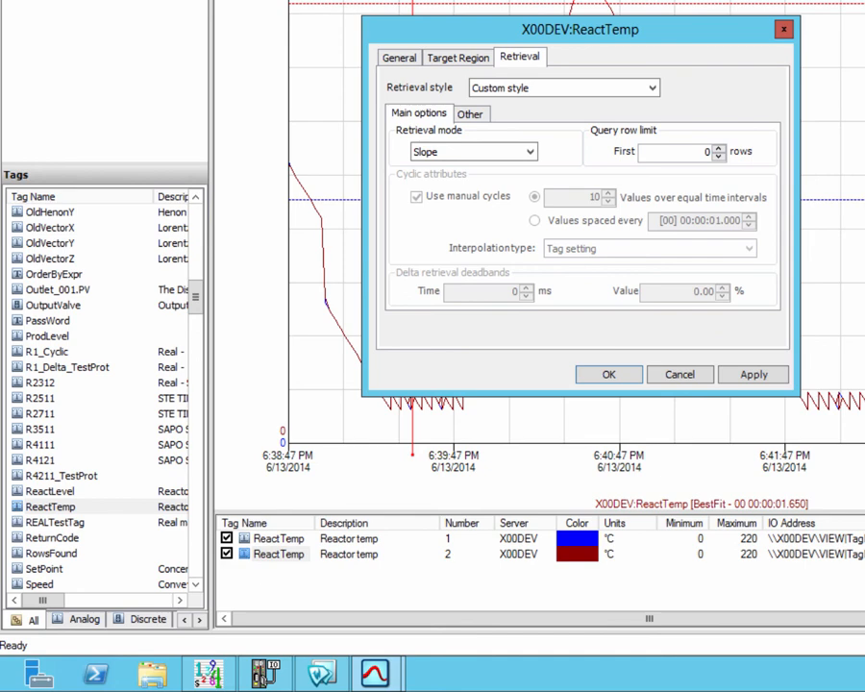
left_click(474, 152)
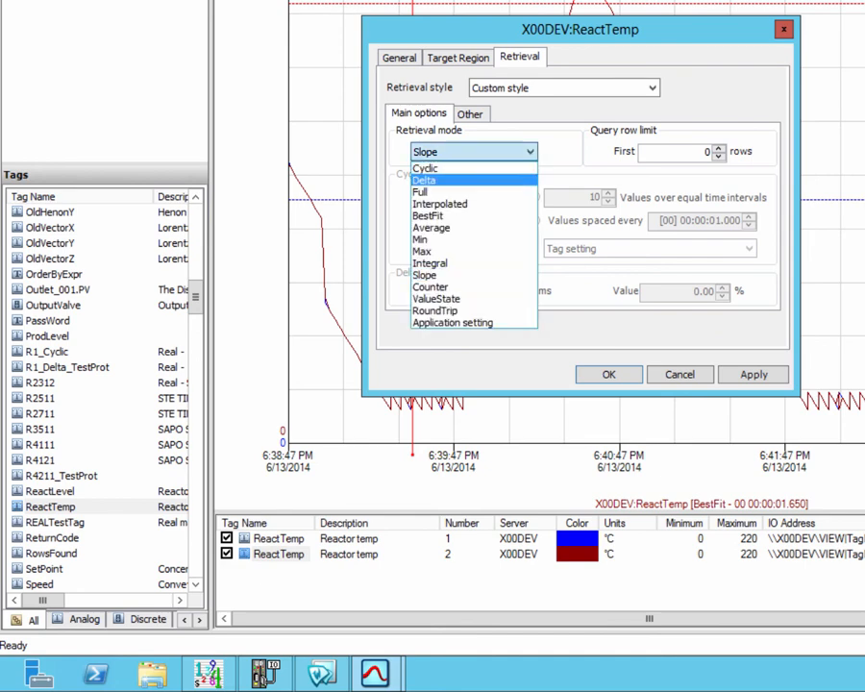
left_click(461, 177)
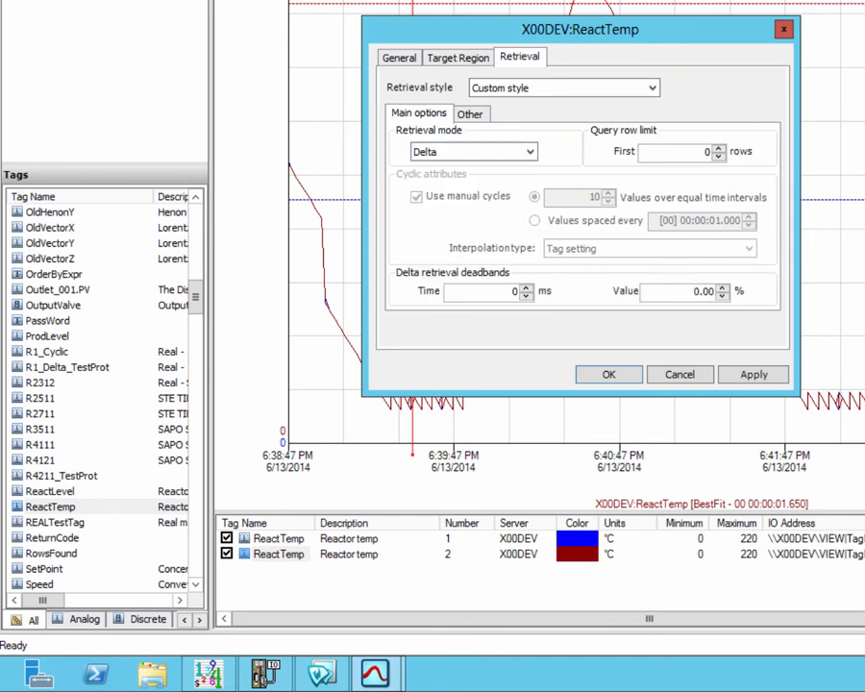
Step: Set the second pen's transformation to Snap to base value with tolerance 5 and base value 16, and confirm
left_click(470, 114)
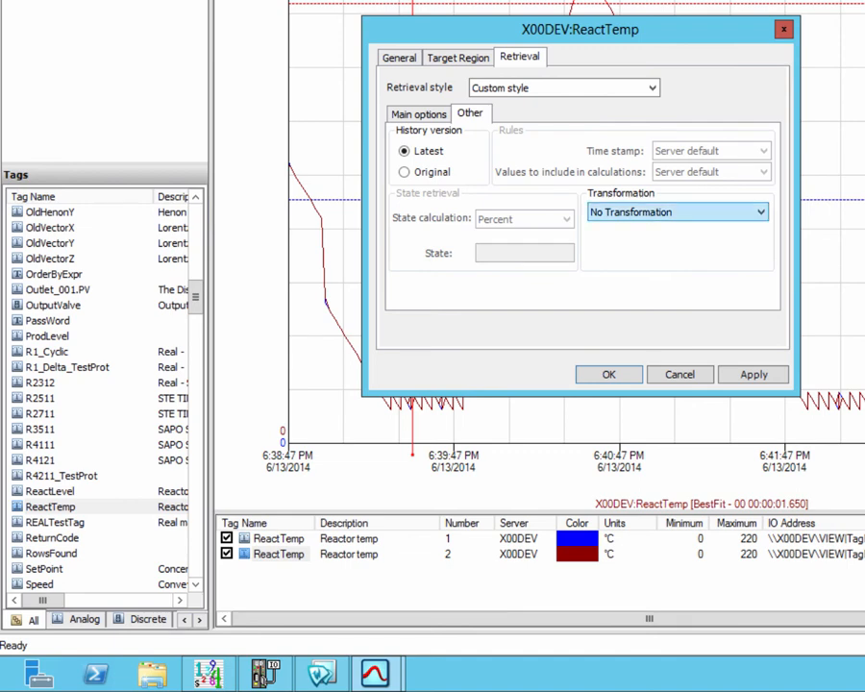
key("alt+Down")
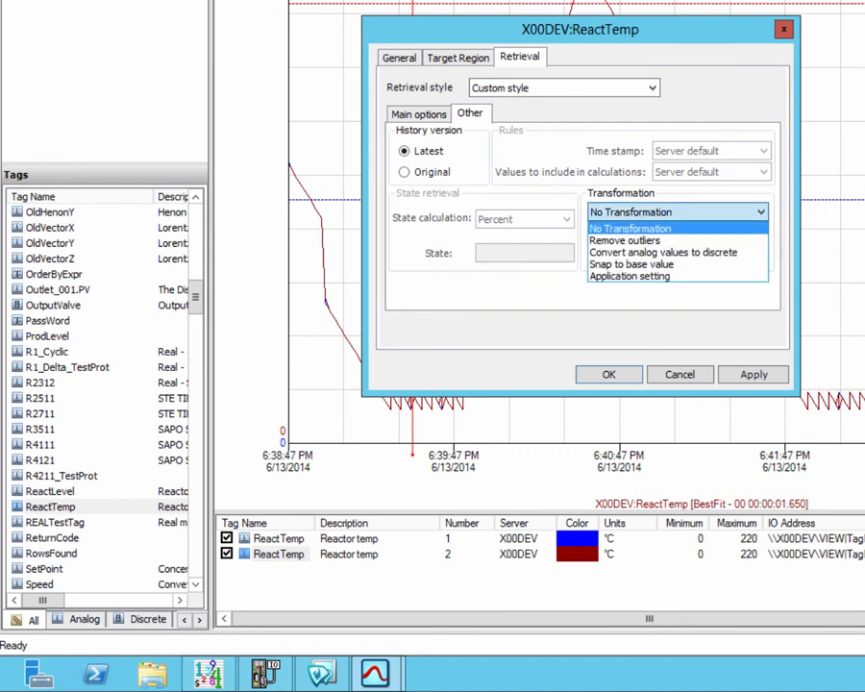
key("Down")
key("Down")
key("Down")
key("Down")
key("Up")
key("Return")
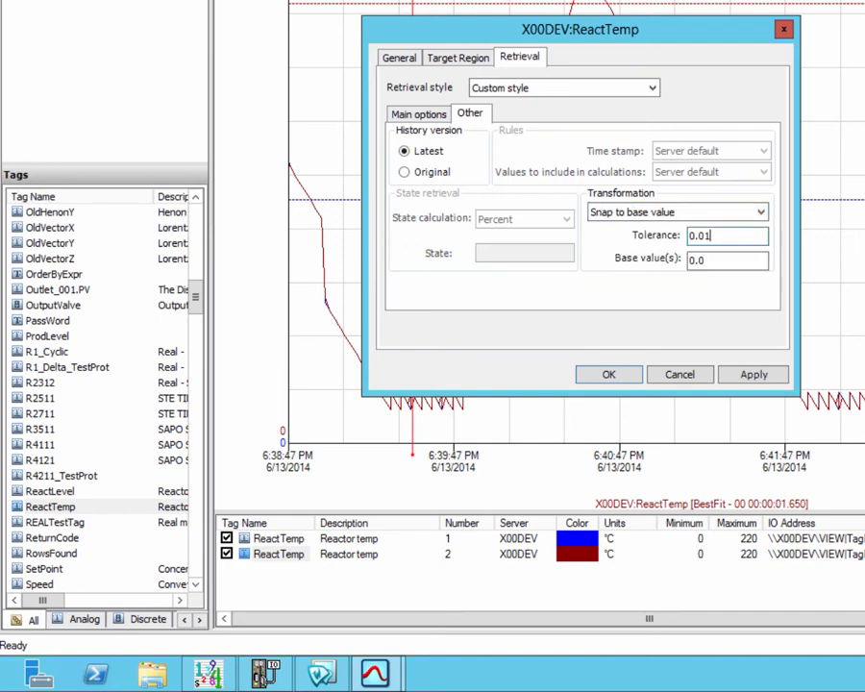
key("Tab")
type("5")
key("Tab")
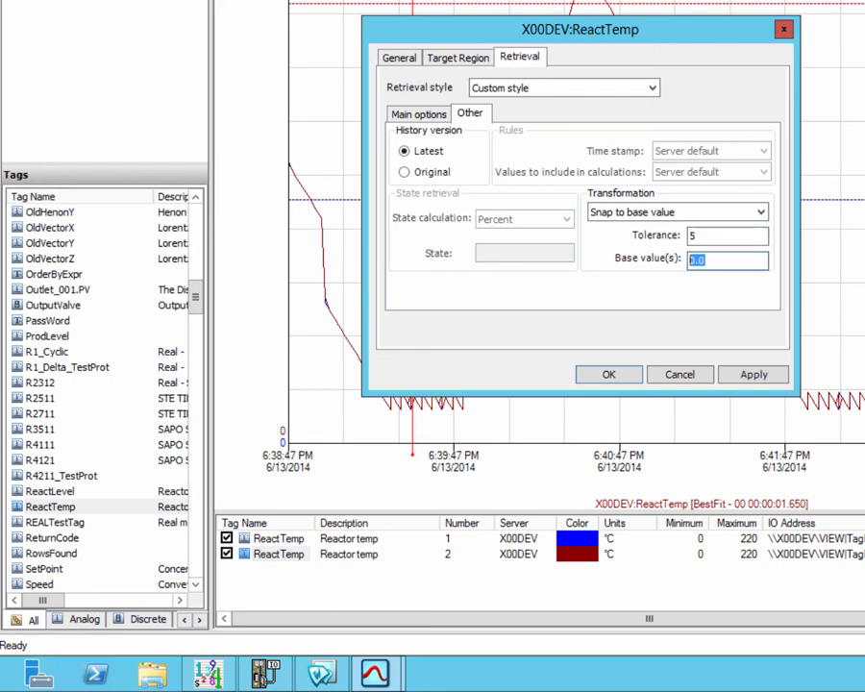
type("16")
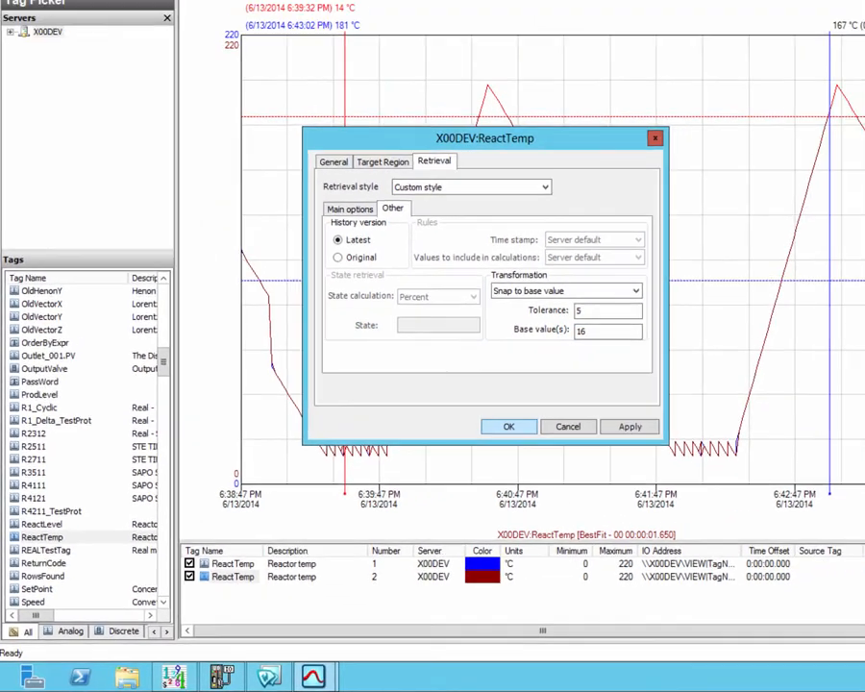
key("Return")
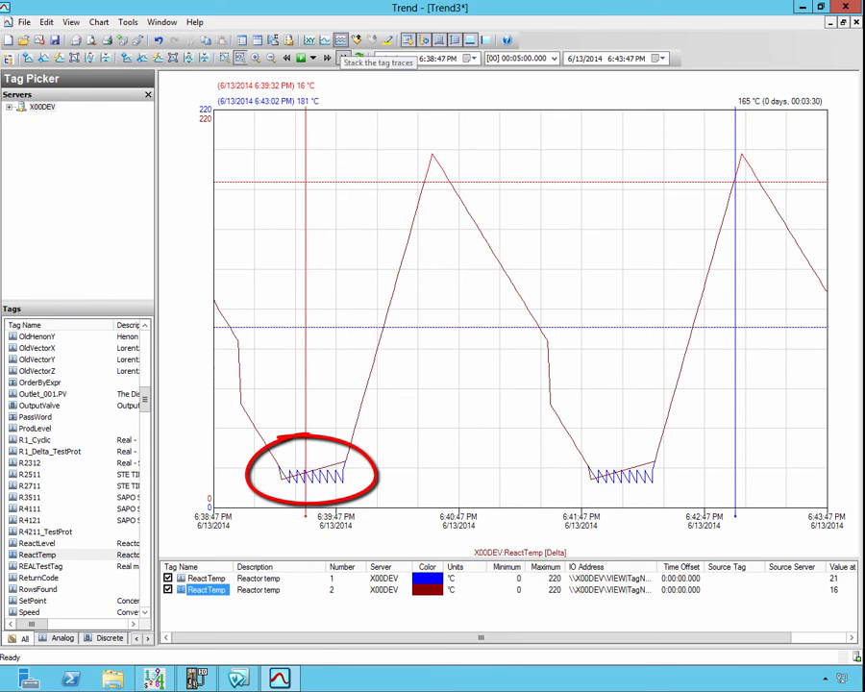
Step: Stack the tag traces and open the wide-format data log
left_click(340, 40)
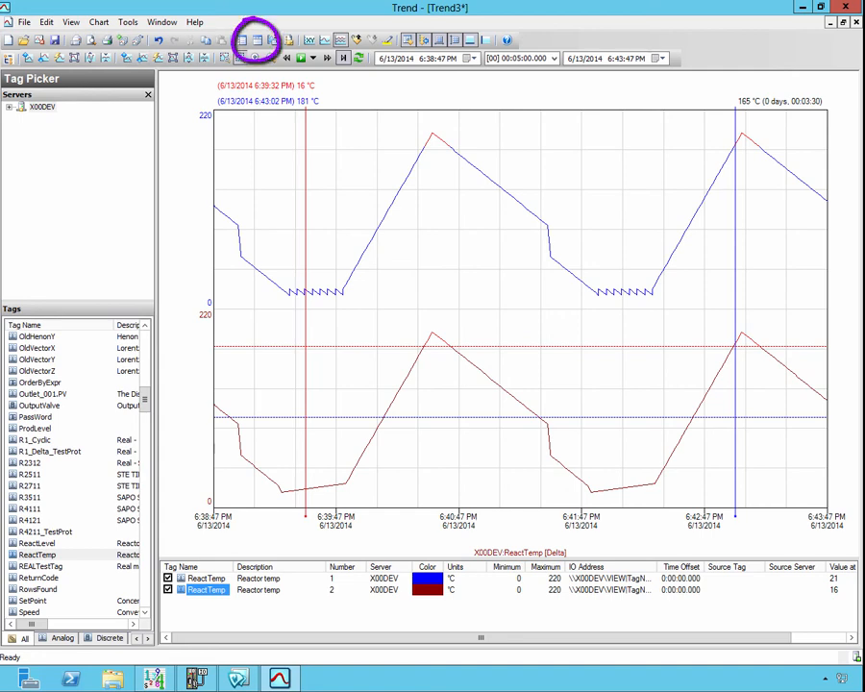
left_click(256, 39)
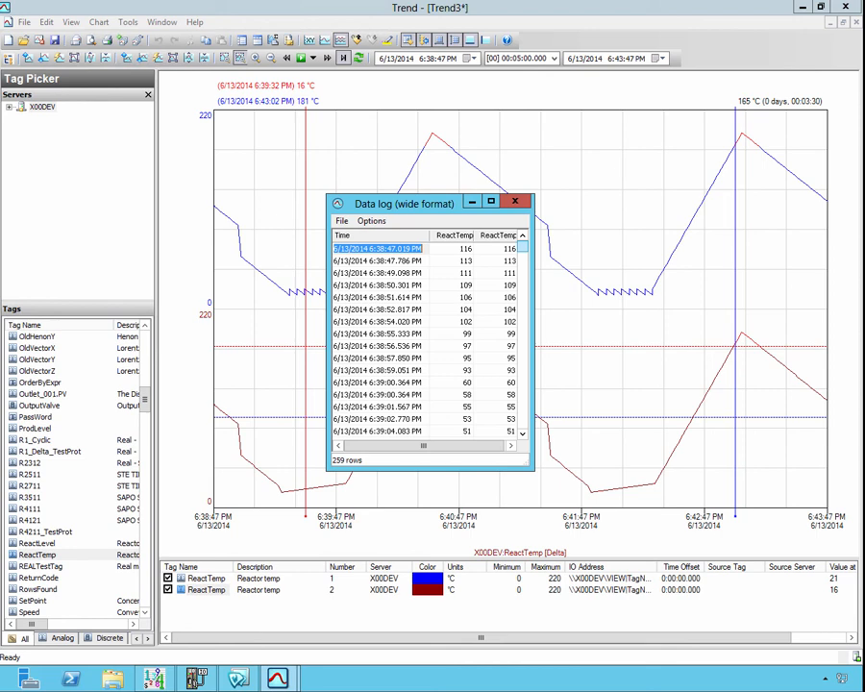
Step: Examine the data log values of both ReactTemp pens, then close the log
scroll(427, 337, "down", 7)
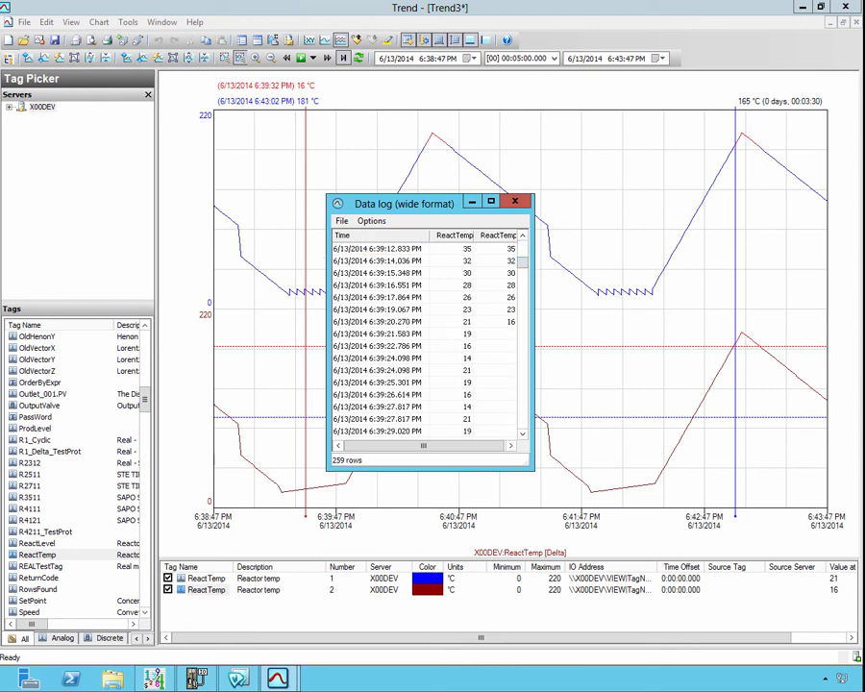
left_click_drag(533, 468, 698, 620)
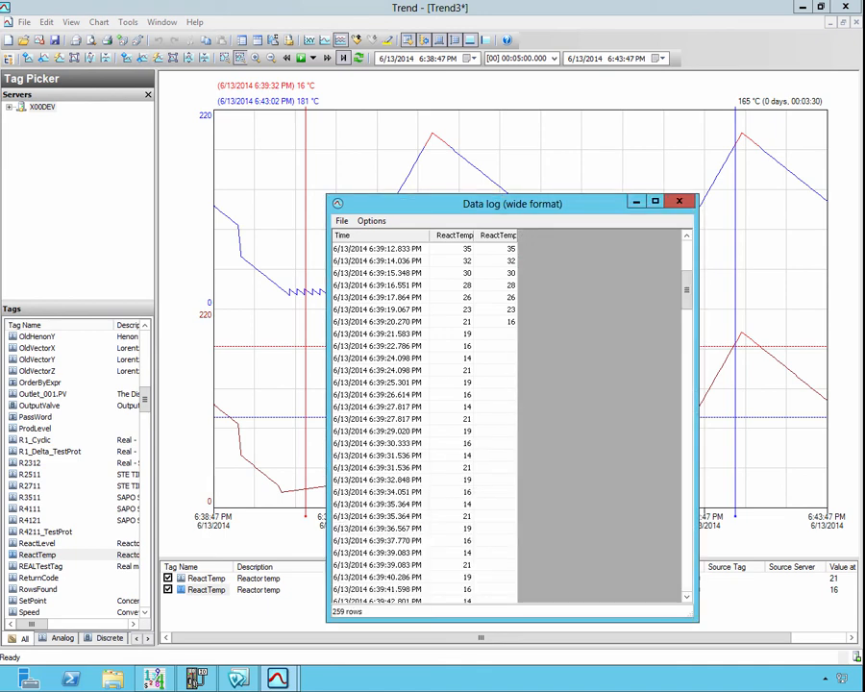
left_click_drag(510, 195, 509, 0)
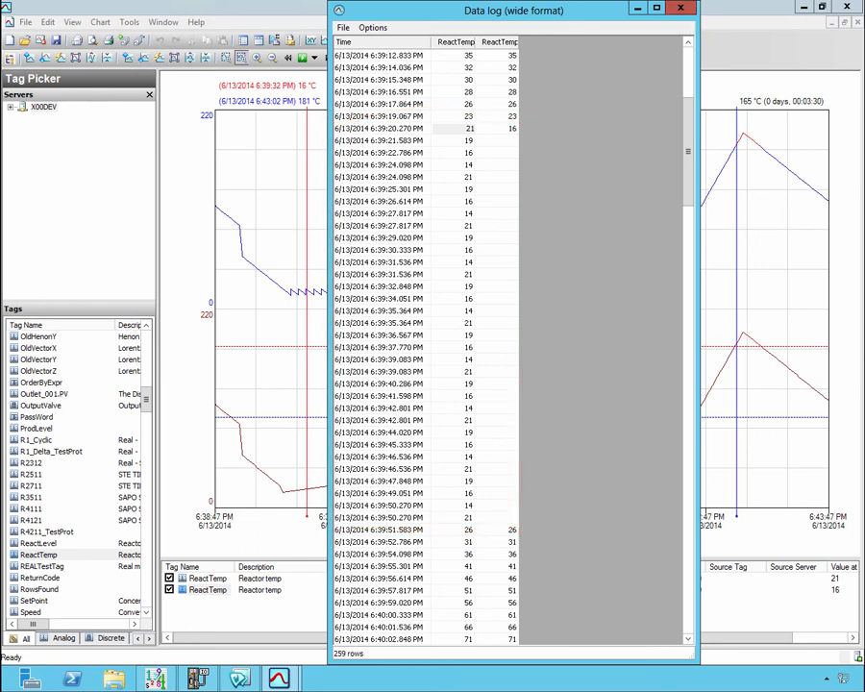
key("alt+F4")
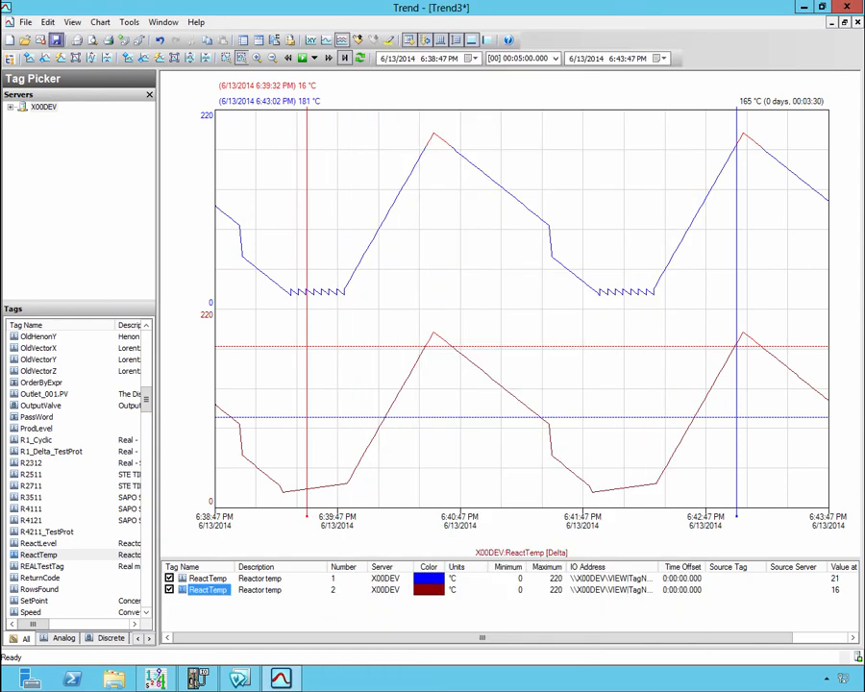
Step: Save the trend as SnapFilter.aaTrend
left_click(55, 40)
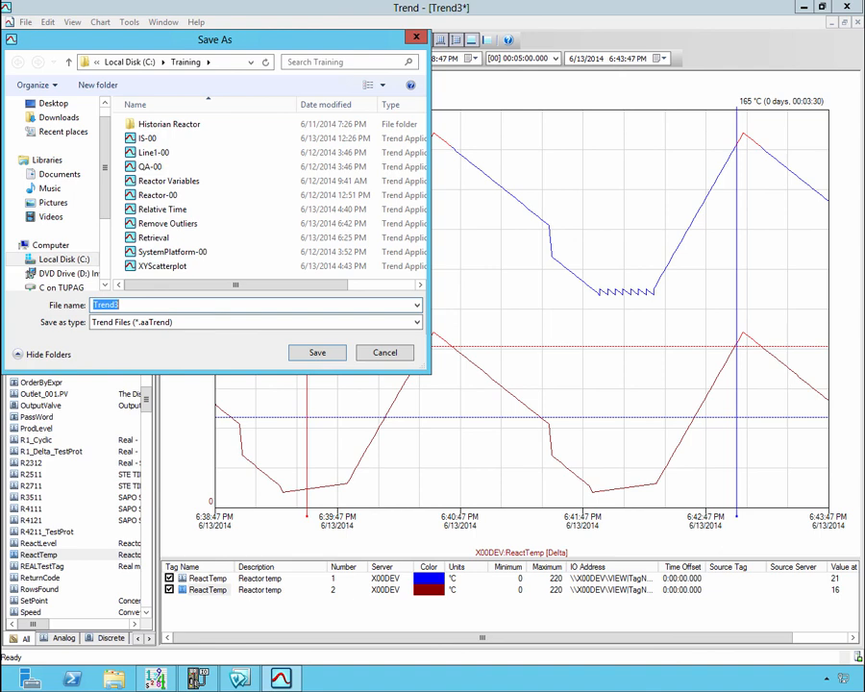
type("SnapFilter.aaTrend")
key("Return")
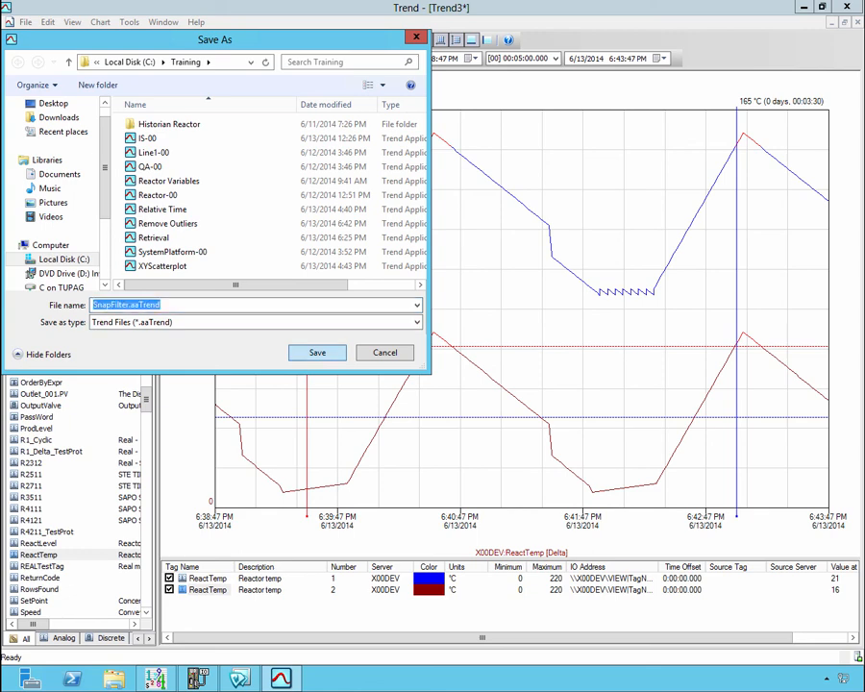